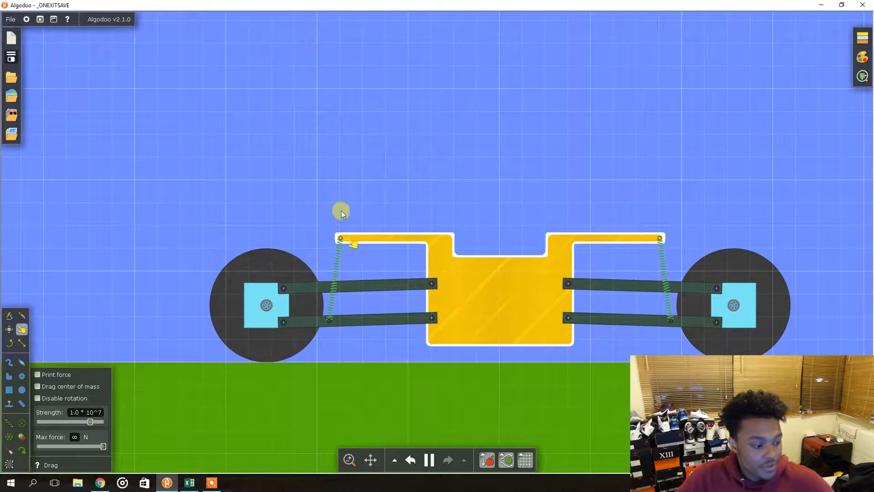
# Switch to the Excel workbook and inspect the Acceleration table's hide/damping input cells, then return to the simulation
pyautogui.click(448, 189)
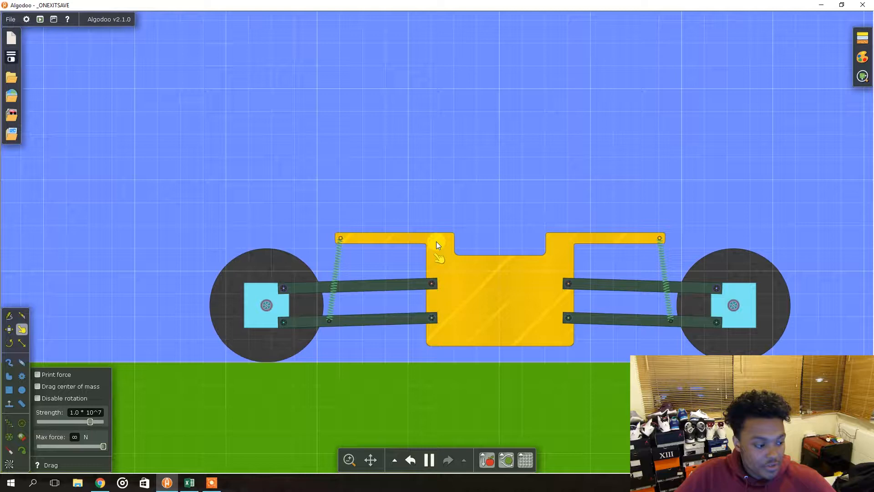
pyautogui.click(9, 329)
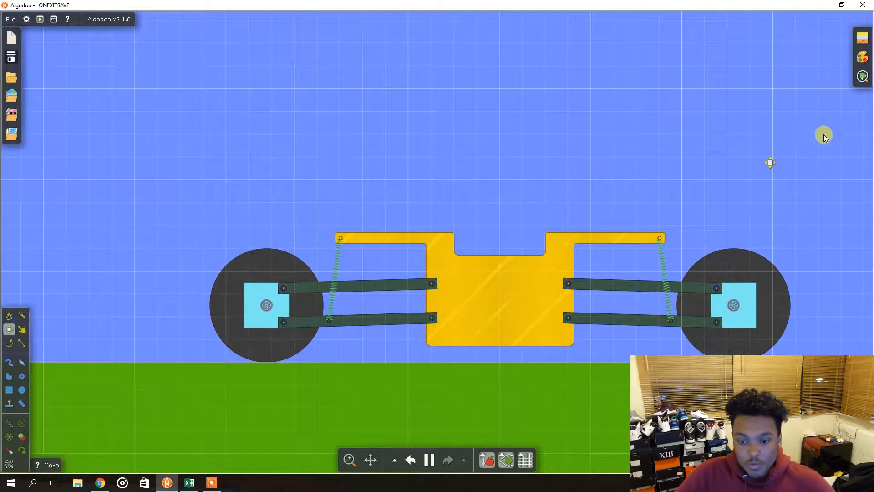
pyautogui.hotkey('alt', 'Tab')
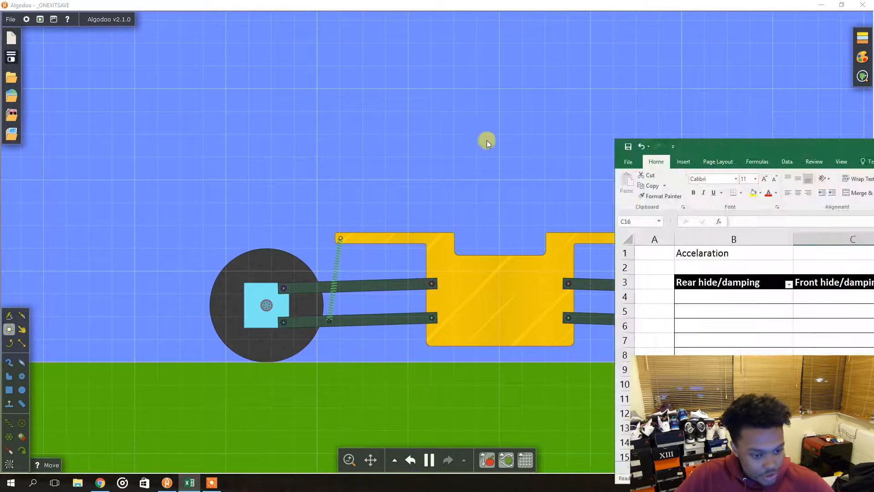
pyautogui.click(74, 234)
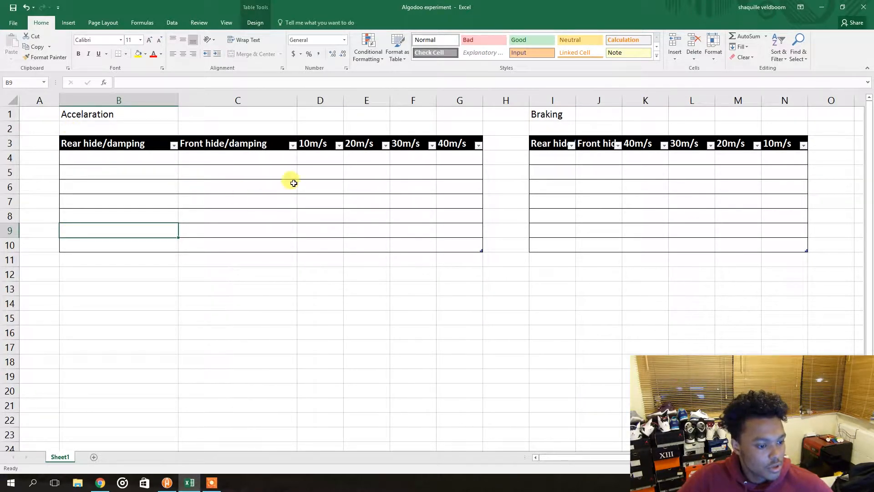
pyautogui.moveTo(99, 158); pyautogui.dragTo(237, 248)
pyautogui.click(279, 285)
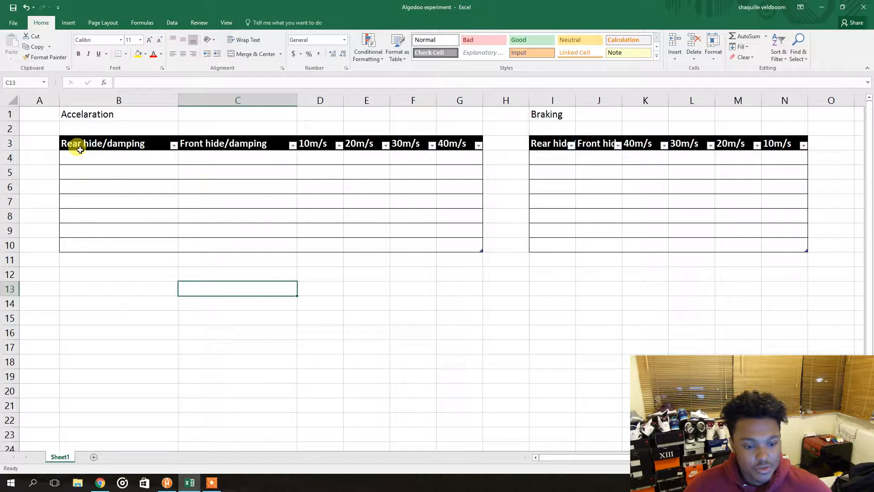
pyautogui.click(125, 157)
pyautogui.click(219, 158)
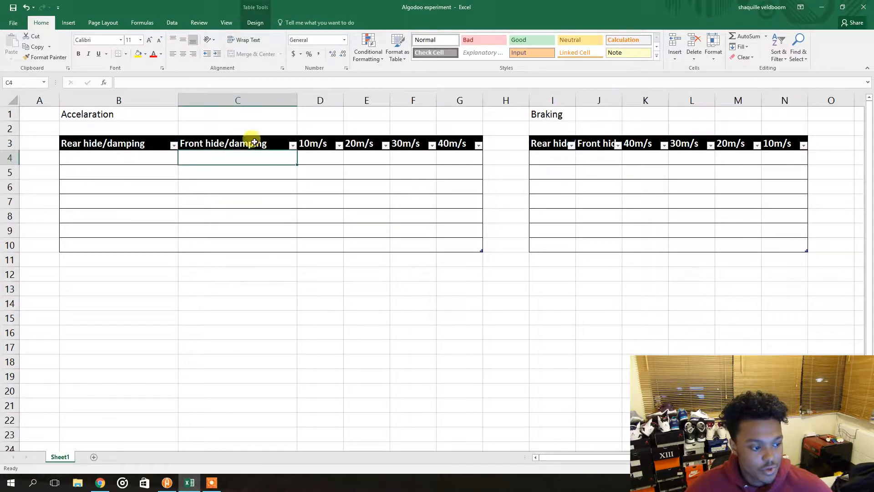
pyautogui.moveTo(490, 8); pyautogui.dragTo(873, 11)
# Pause the running car simulation
pyautogui.click(334, 173)
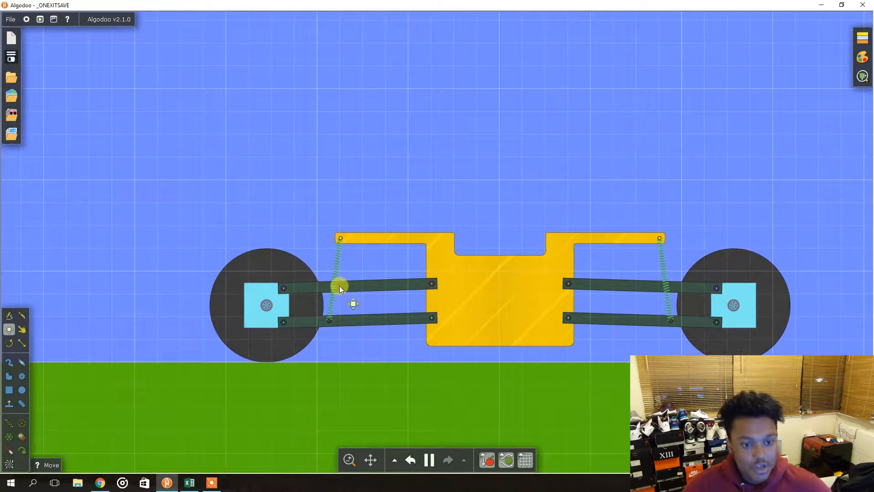
pyautogui.click(511, 273)
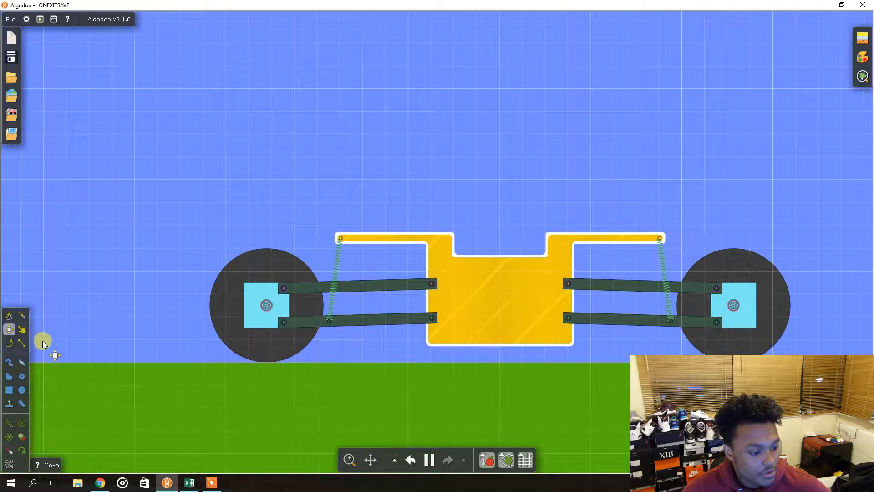
pyautogui.press('space')
# Inspect the car's suspension springs up close by zooming and panning around the chassis
pyautogui.click(9, 390)
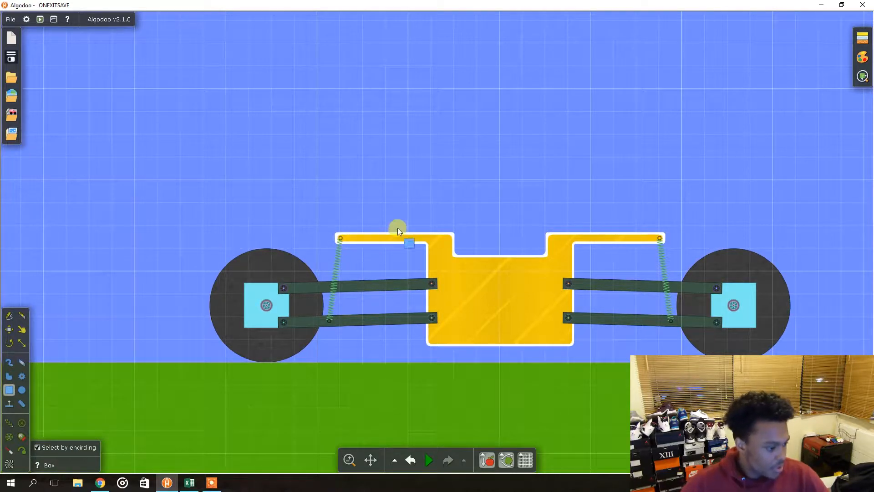
pyautogui.scroll(2, 397, 230)
pyautogui.scroll(-4, 395, 232)
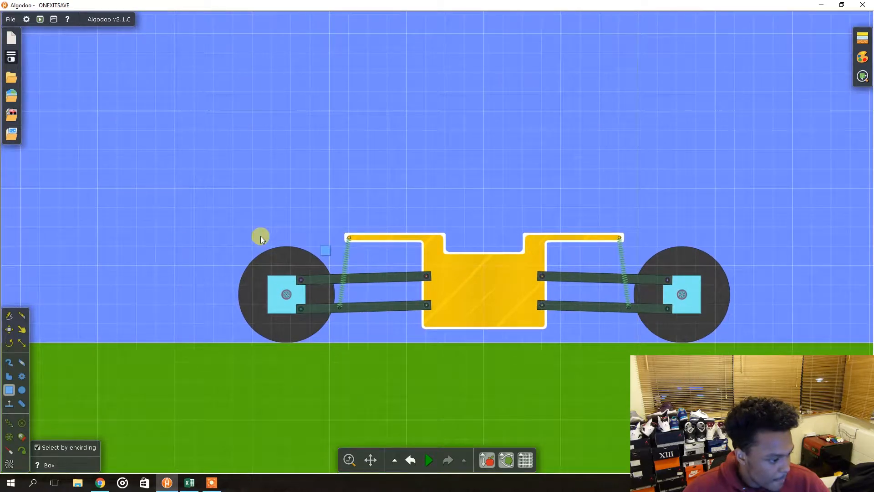
pyautogui.scroll(3, 258, 229)
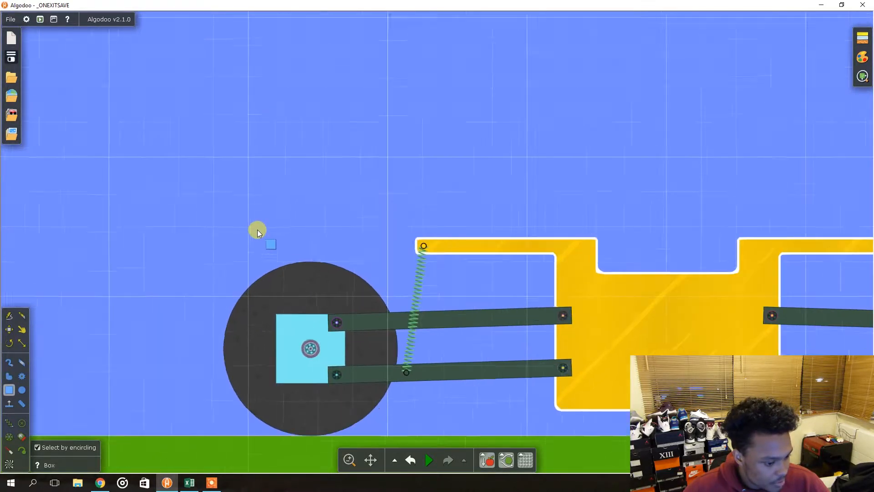
pyautogui.moveTo(179, 230); pyautogui.dragTo(816, 232)
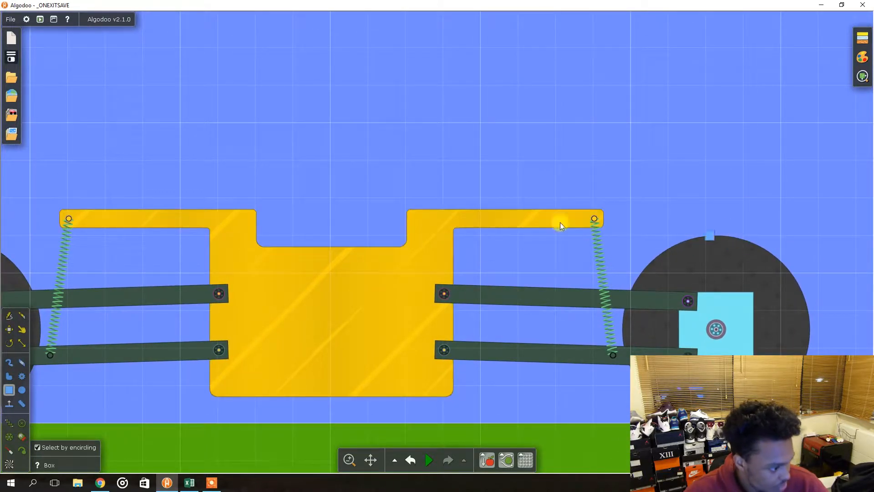
pyautogui.scroll(3, 633, 182)
pyautogui.scroll(-5, 364, 293)
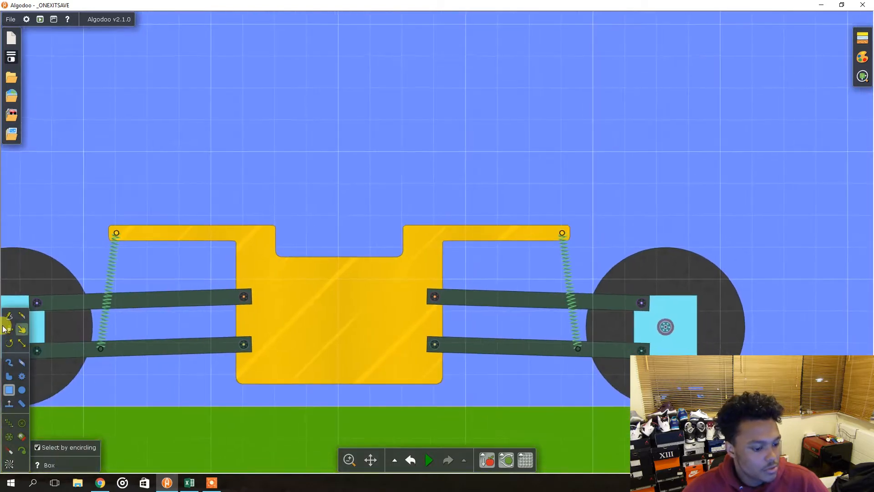
pyautogui.press('m')
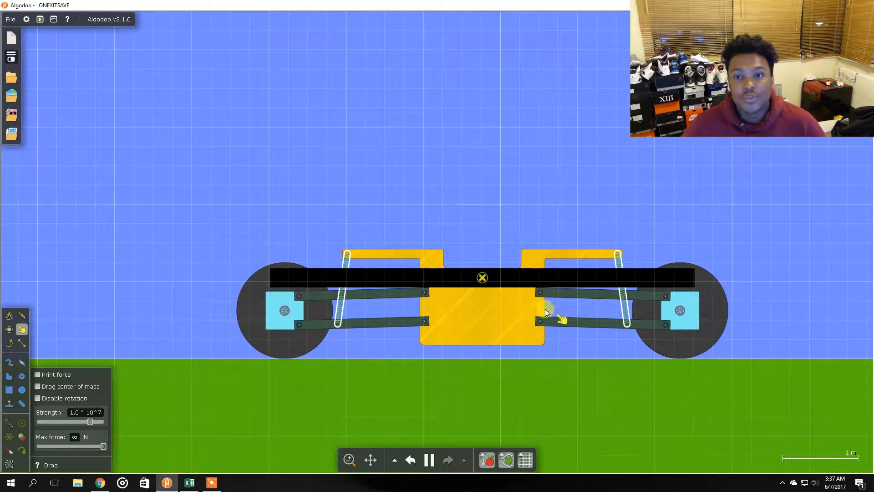
# Select both rear-to-body suspension springs together and open their spring settings
pyautogui.click(567, 302)
pyautogui.click(626, 306)
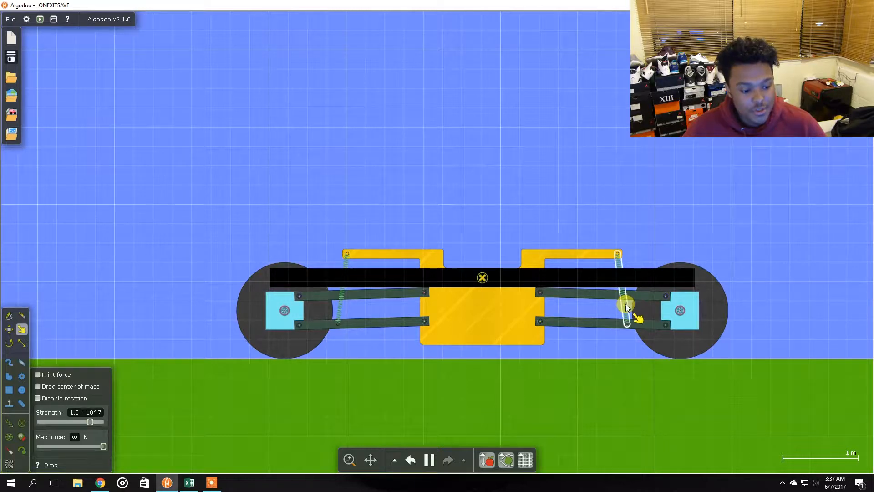
pyautogui.keyDown('ctrl'); pyautogui.click(343, 302); pyautogui.keyUp('ctrl')
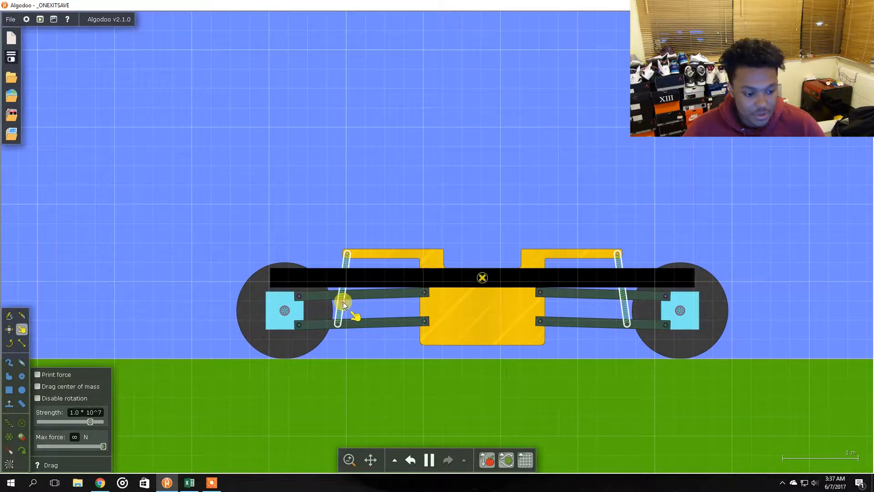
pyautogui.rightClick(344, 302)
pyautogui.click(336, 351)
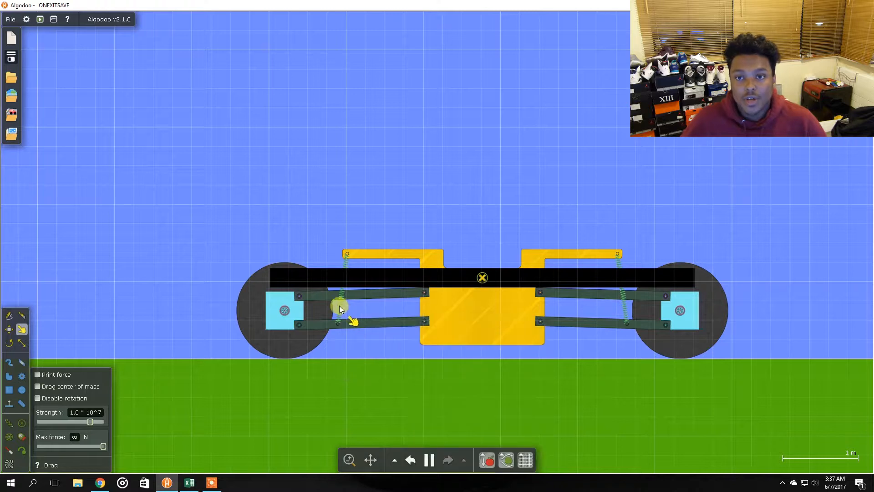
pyautogui.keyDown('ctrl'); pyautogui.click(626, 309); pyautogui.keyUp('ctrl')
pyautogui.rightClick(627, 309)
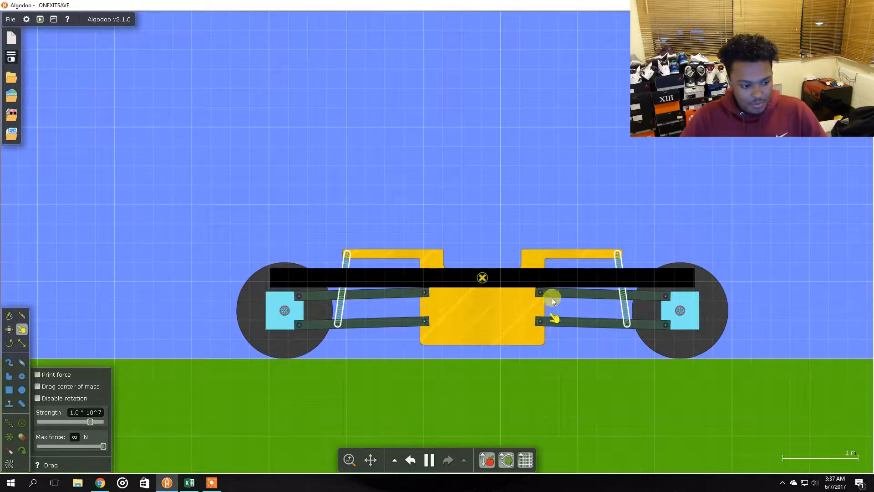
pyautogui.click(567, 303)
pyautogui.click(625, 306)
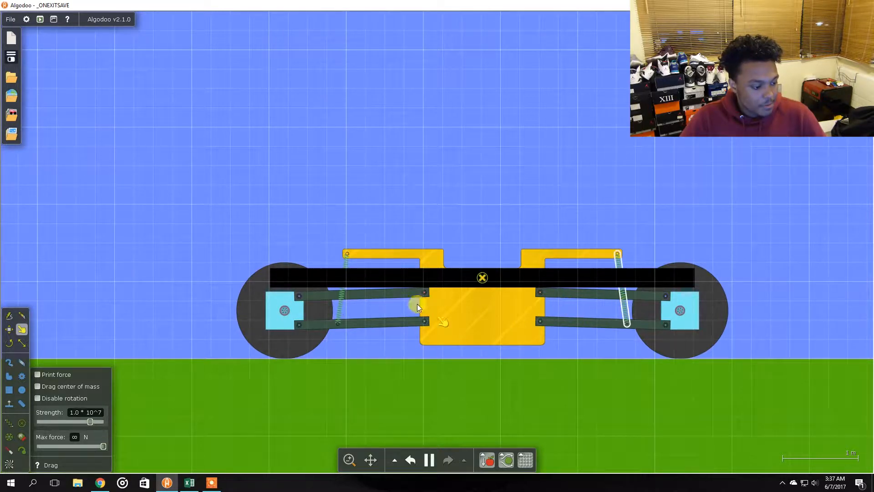
pyautogui.rightClick(343, 302)
pyautogui.click(337, 349)
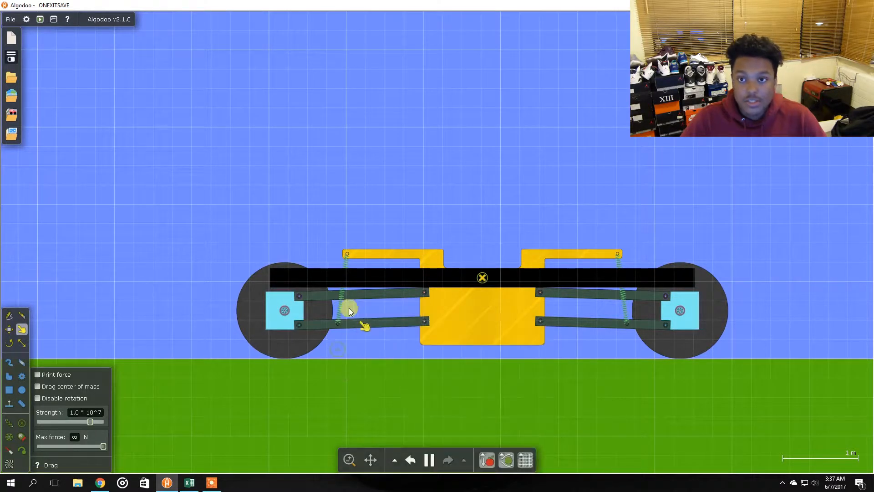
pyautogui.keyDown('shift'); pyautogui.click(624, 308); pyautogui.keyUp('shift')
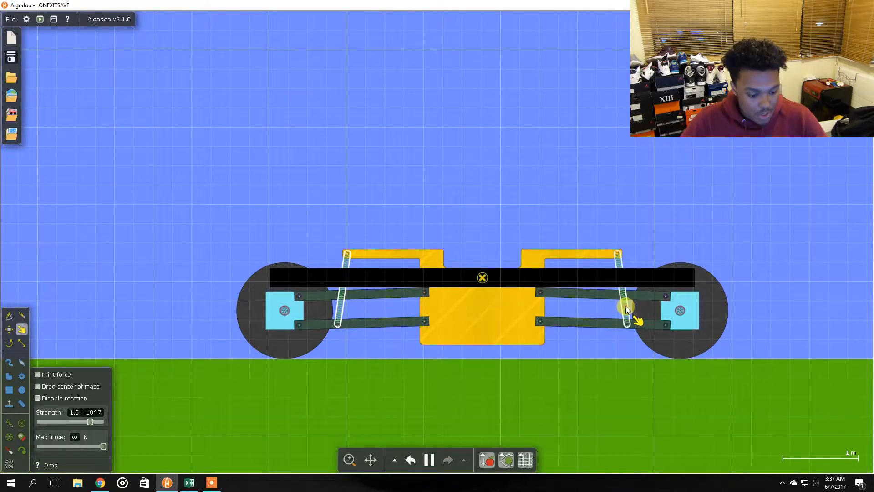
pyautogui.rightClick(627, 309)
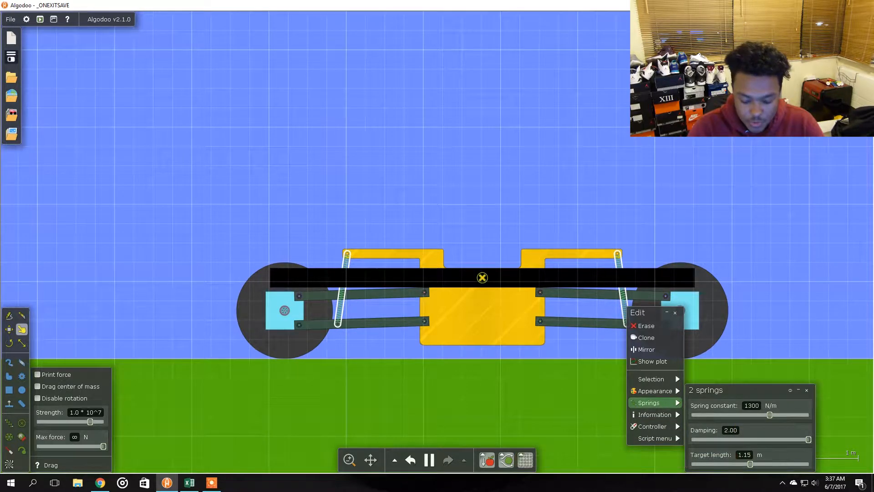
# Show a speed/time plot for the yellow car body and move the plot window to the upper-left corner
pyautogui.hotkey('alt', 'Tab')
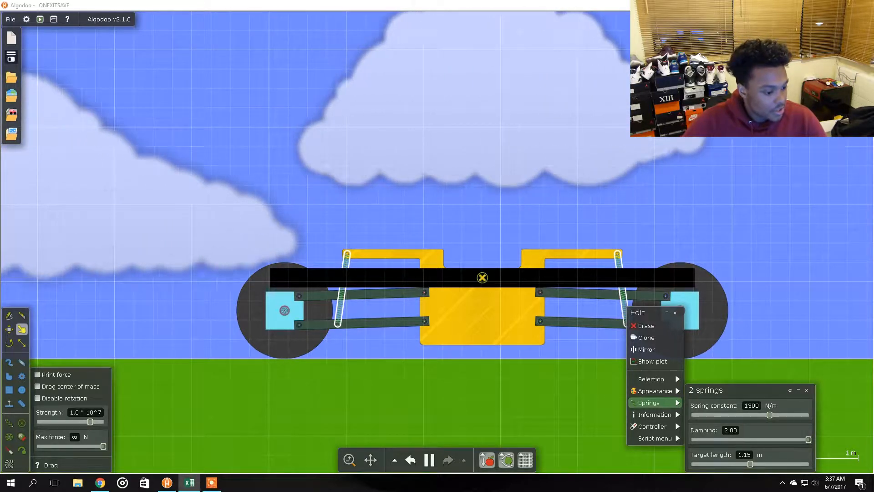
pyautogui.click(517, 162)
pyautogui.rightClick(473, 275)
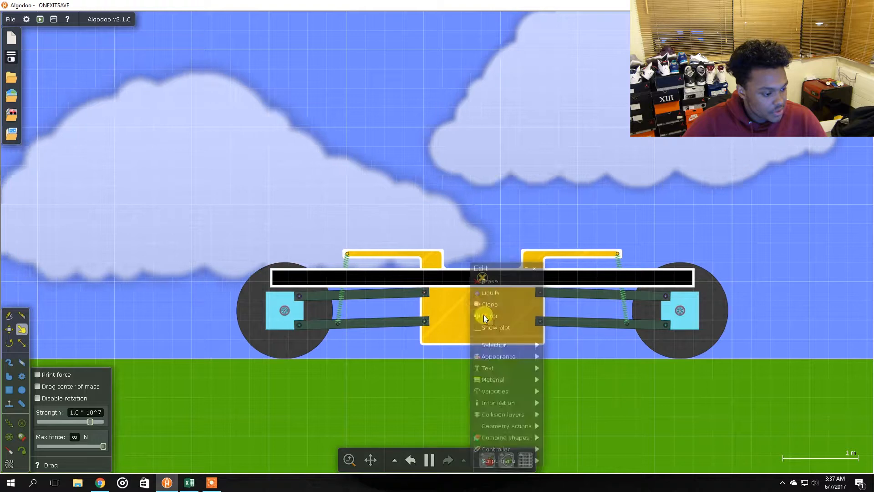
pyautogui.click(463, 313)
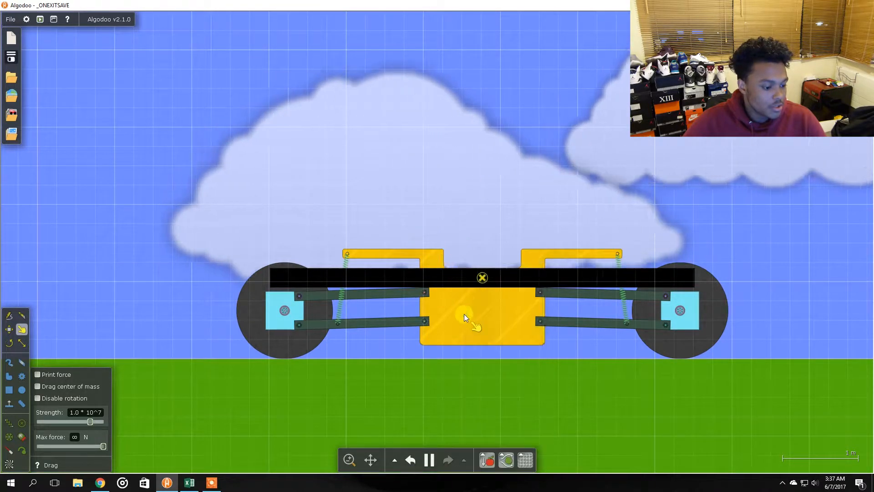
pyautogui.rightClick(463, 313)
pyautogui.click(487, 339)
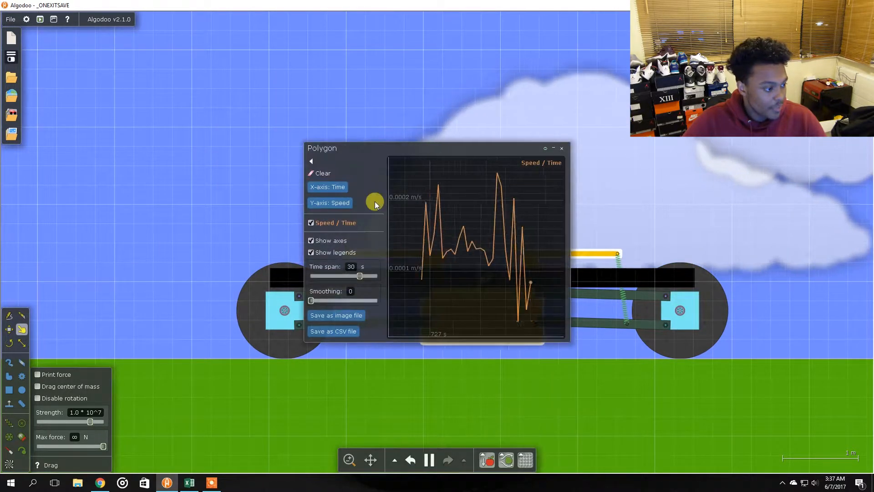
pyautogui.moveTo(347, 141); pyautogui.dragTo(106, 44)
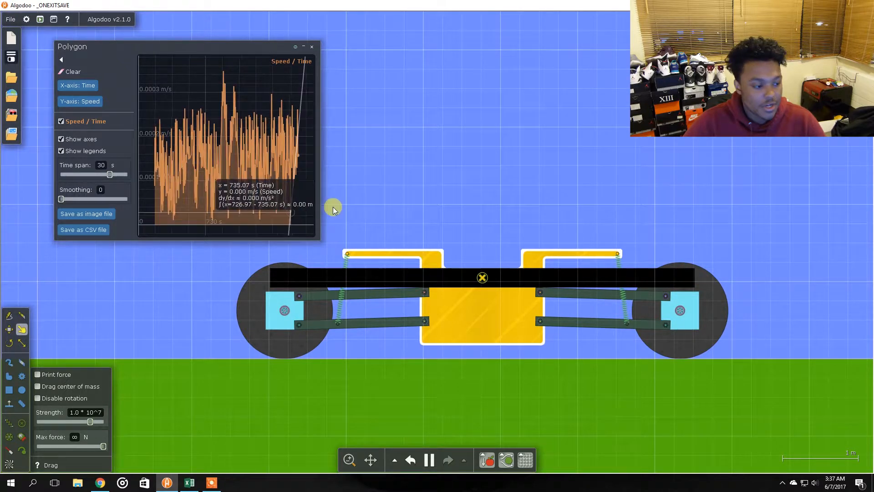
pyautogui.moveTo(314, 207)
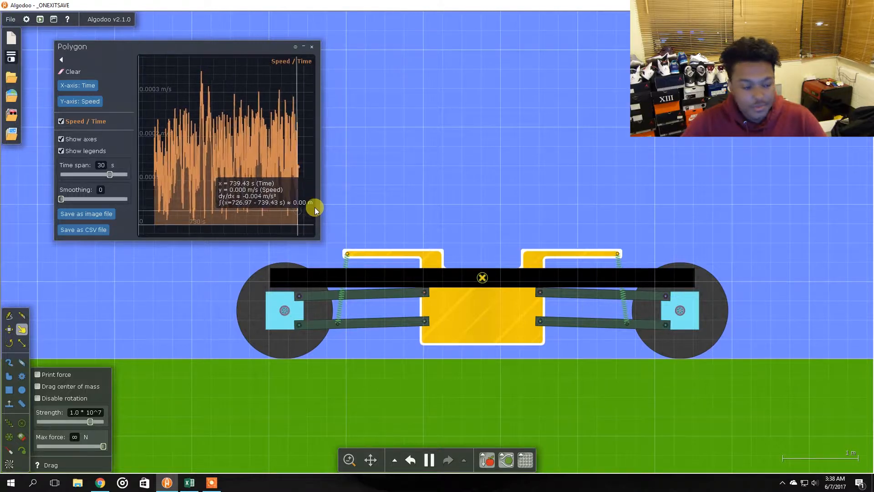
# Review the Acceleration table's 10m/s to 40m/s columns in the spreadsheet, then return to the simulation
pyautogui.moveTo(873, 6); pyautogui.dragTo(406, 1)
pyautogui.click(323, 152)
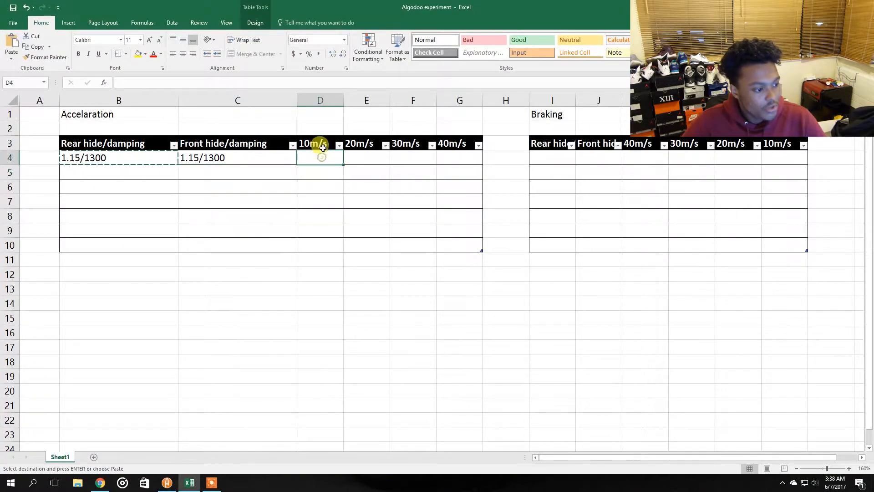
pyautogui.click(314, 143)
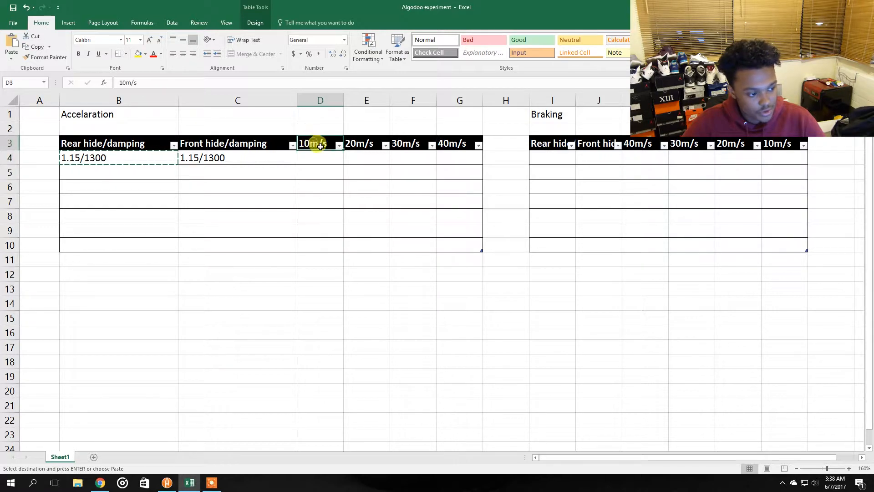
pyautogui.click(366, 143)
pyautogui.click(408, 143)
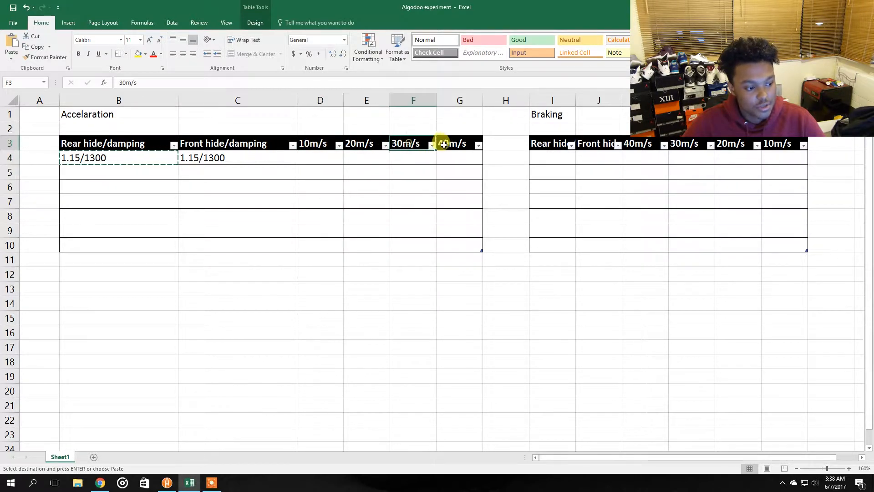
pyautogui.click(451, 143)
pyautogui.click(314, 160)
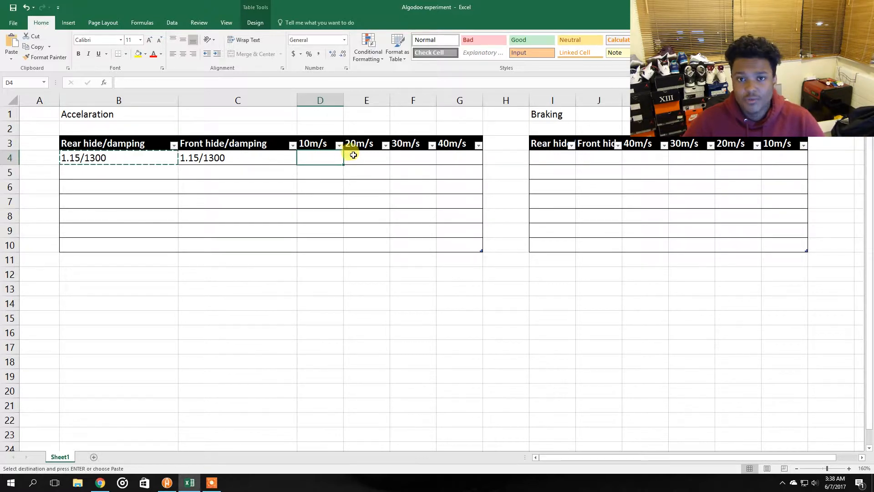
pyautogui.moveTo(394, 8); pyautogui.dragTo(873, 143)
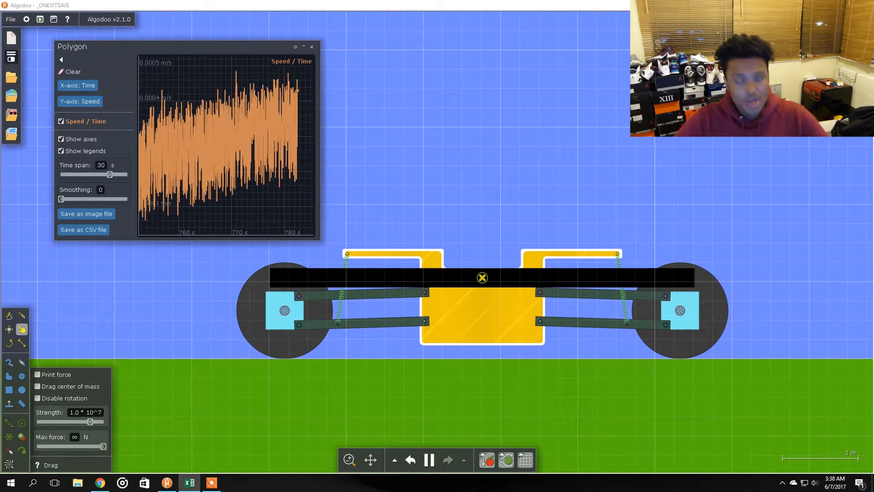
pyautogui.click(504, 172)
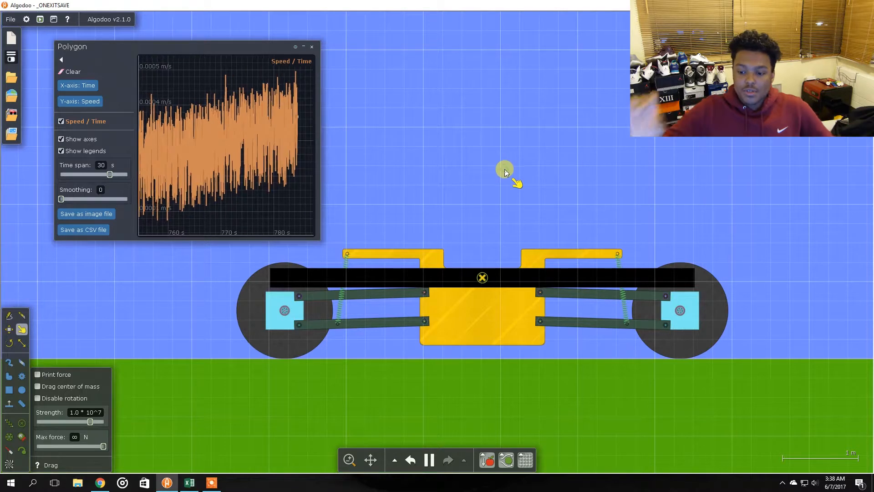
pyautogui.moveTo(490, 258); pyautogui.dragTo(496, 263)
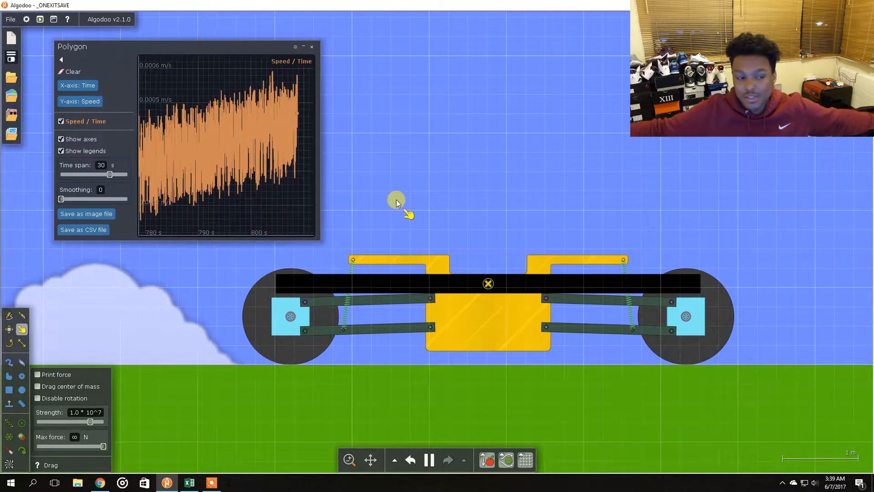
# Open the rear wheel axle's settings to check its motor speed, torque and control keys
pyautogui.rightClick(292, 319)
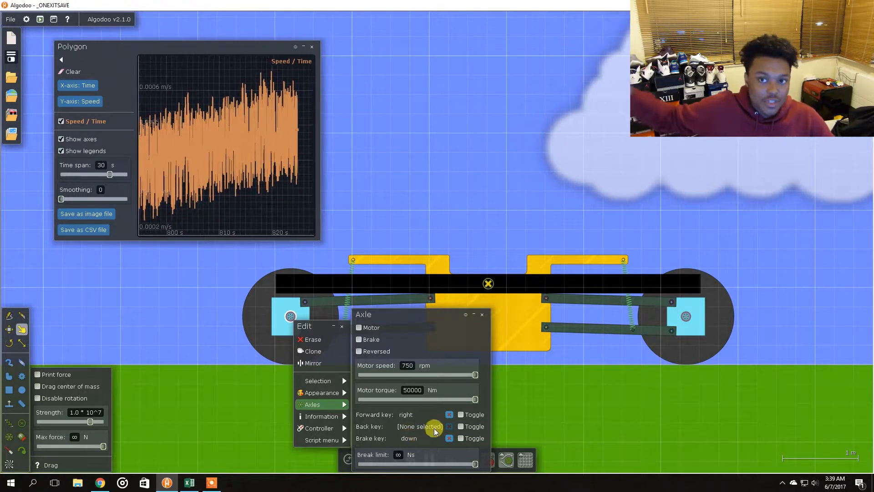
pyautogui.click(392, 200)
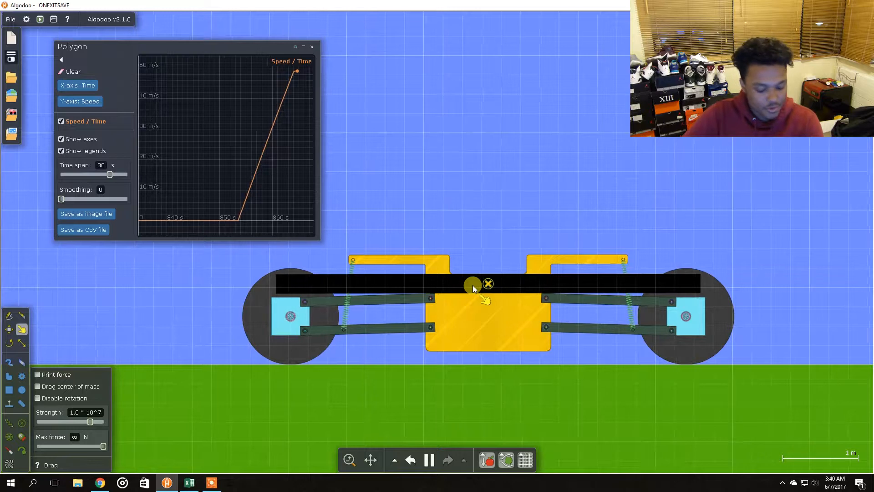
# Pause the test run and read the car's acceleration at 40 m/s from the speed/time plot
pyautogui.moveTo(297, 81)
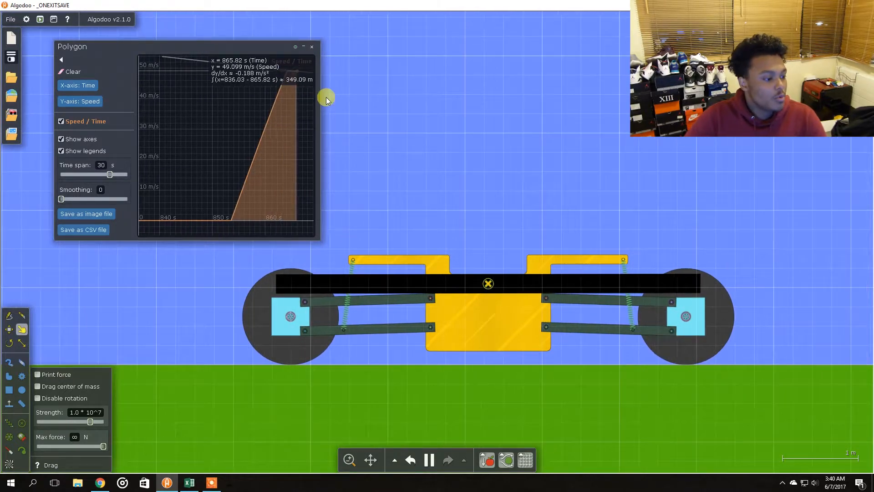
pyautogui.moveTo(642, 276); pyautogui.dragTo(638, 281)
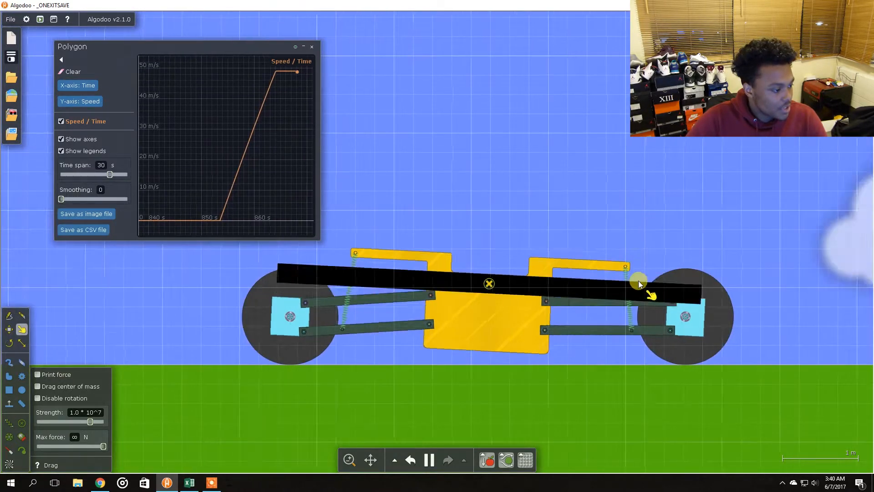
pyautogui.press('space')
pyautogui.moveTo(207, 107)
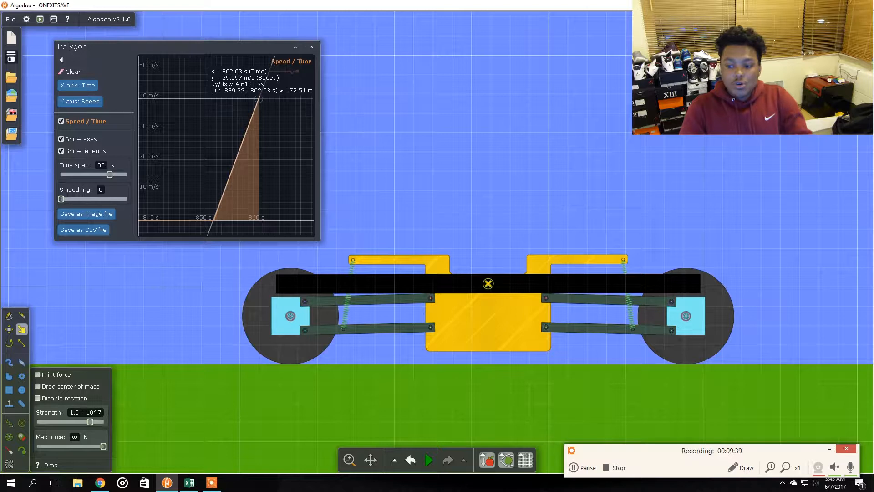
pyautogui.hotkey('alt', 'Tab')
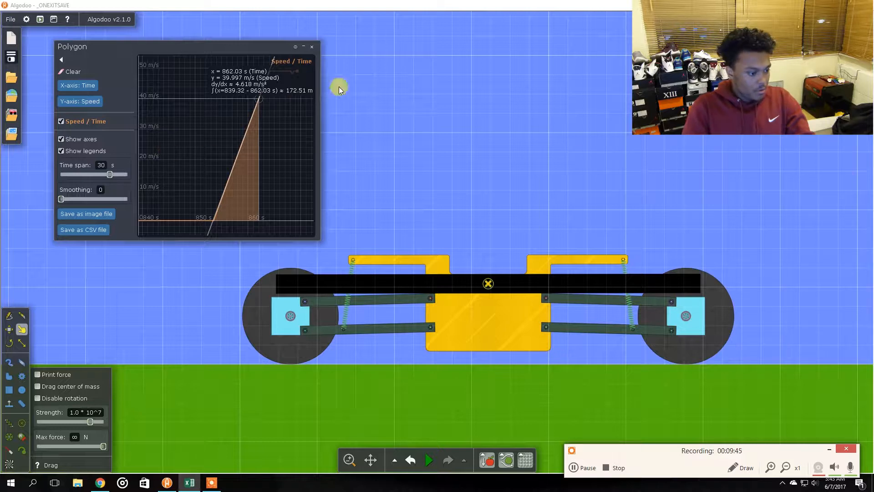
# Resume the run to brake the car and read its deceleration near 10 m/s on the plot
pyautogui.click(727, 223)
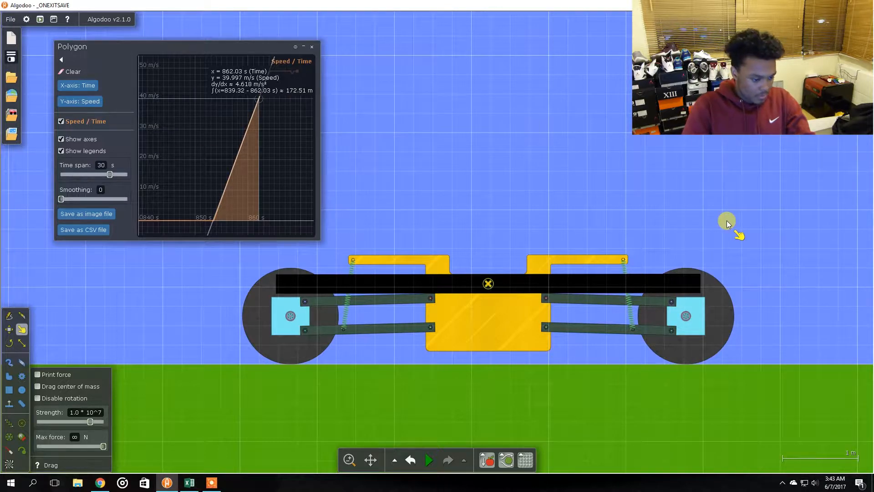
pyautogui.press('space')
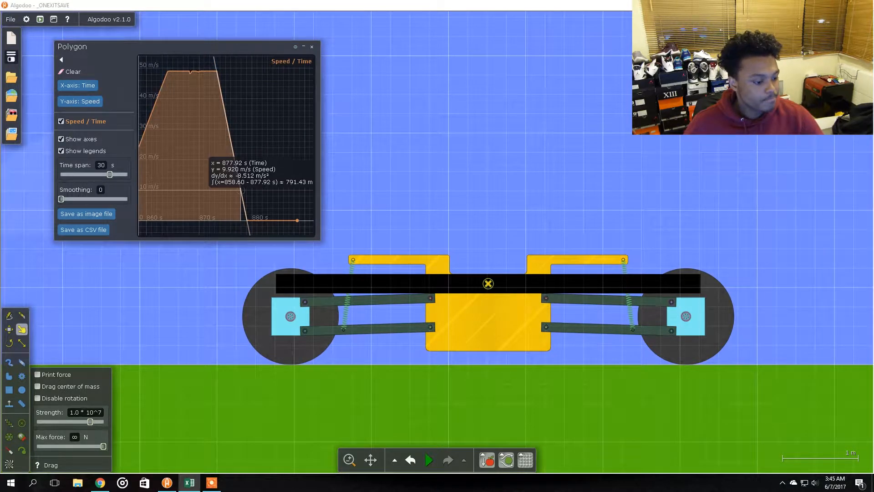
pyautogui.click(509, 214)
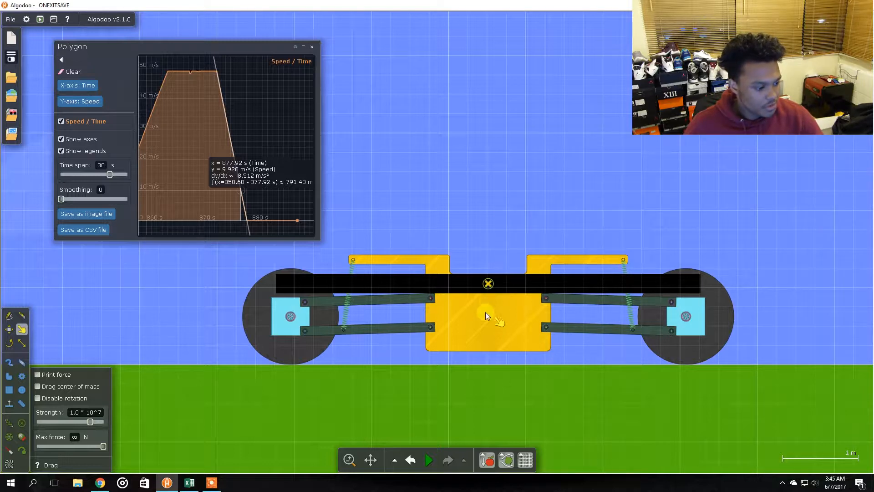
pyautogui.press('space')
pyautogui.press('space')
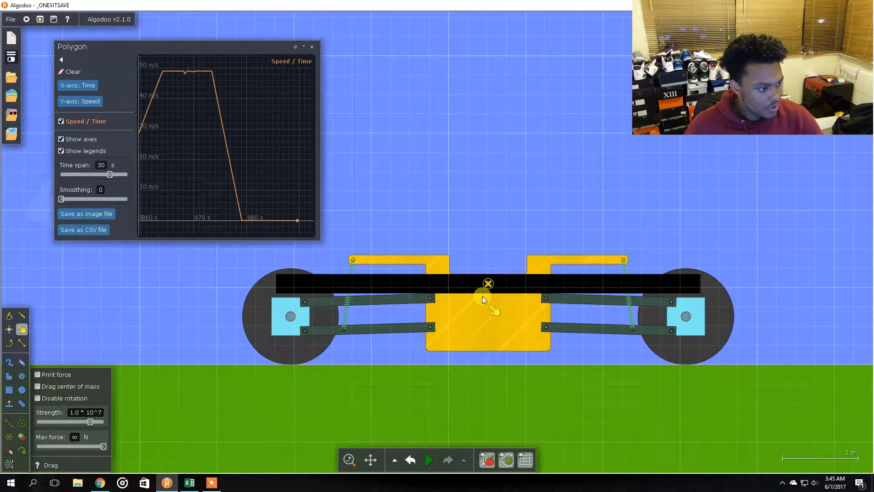
# Undo the simulation twice to rewind the car to its starting position
pyautogui.hotkey('ctrl', 'z')
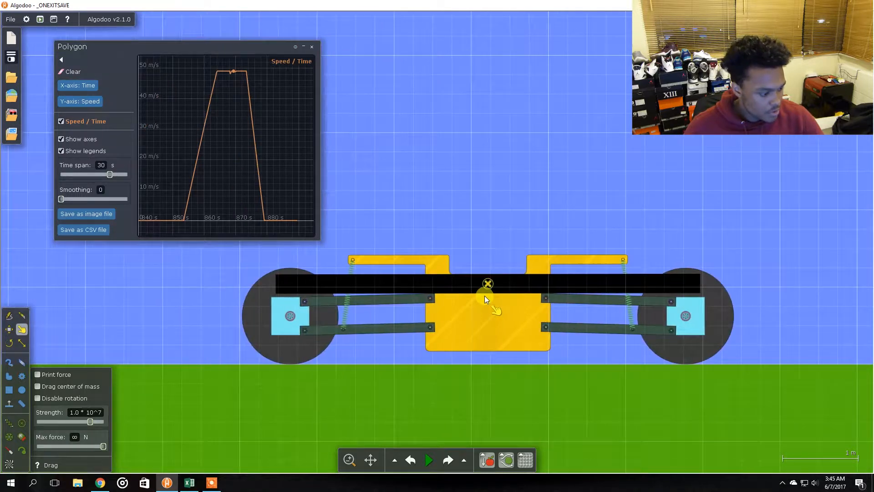
pyautogui.moveTo(431, 461)
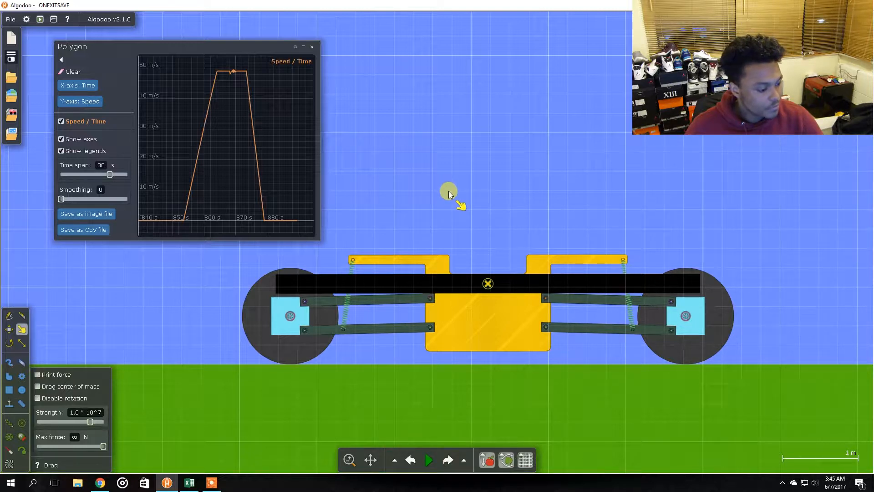
pyautogui.hotkey('ctrl', 'z')
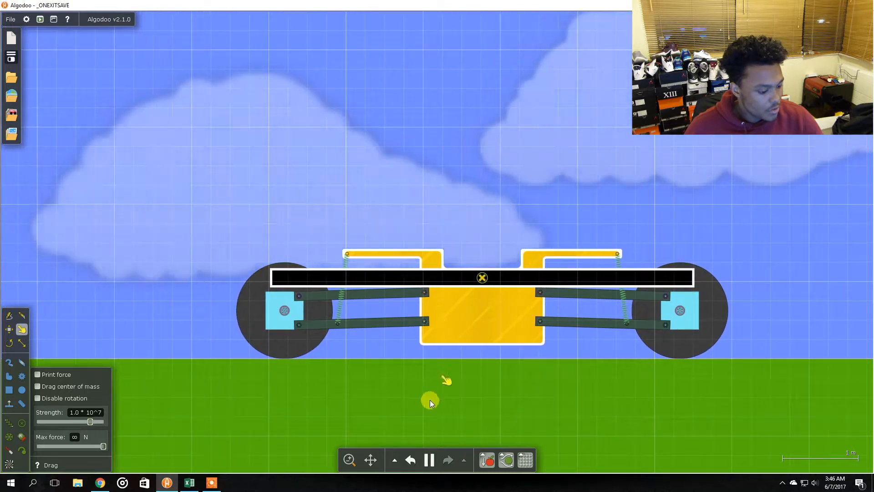
# Set the simulation speed to 0.100 and run the simulation in slow motion
pyautogui.moveTo(429, 459)
pyautogui.moveTo(427, 440); pyautogui.dragTo(362, 437)
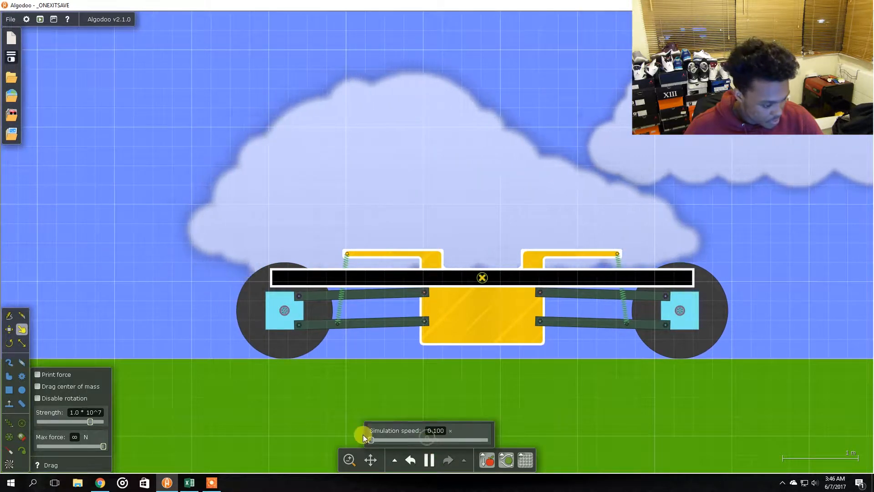
pyautogui.click(401, 161)
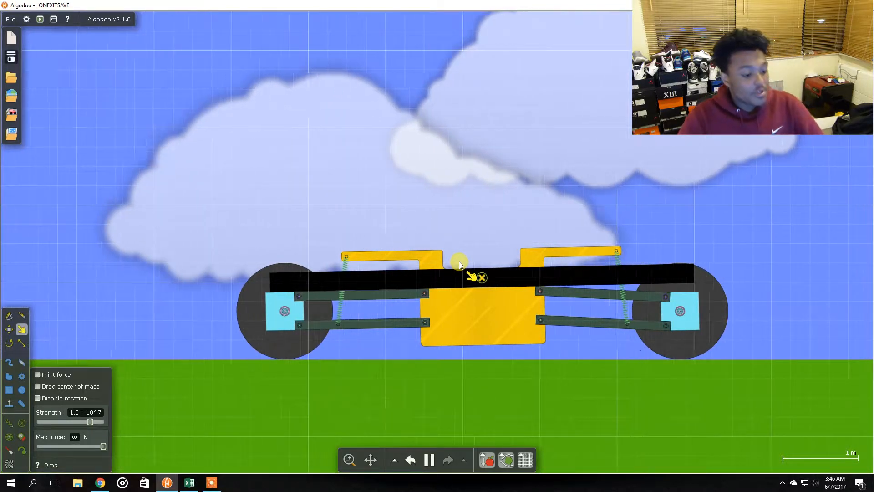
pyautogui.press('space')
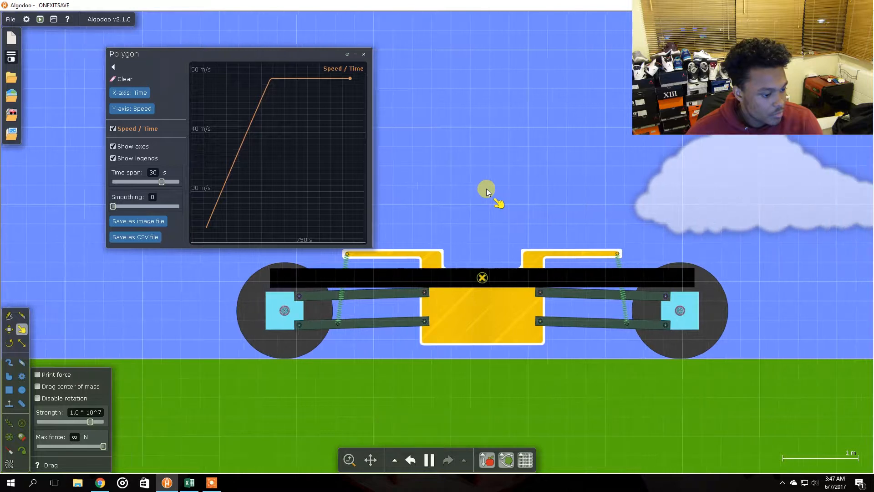
# Move the plot window into the upper-left corner and set the simulation speed to 1
pyautogui.moveTo(270, 54); pyautogui.dragTo(212, 19)
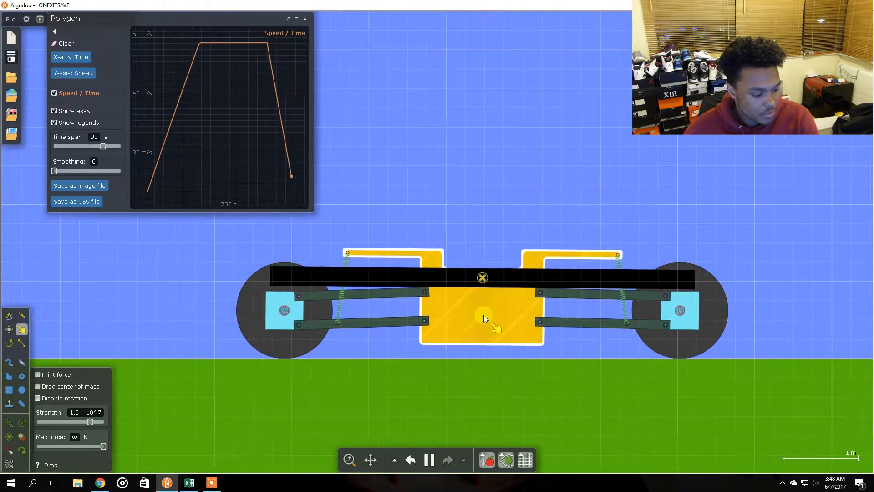
pyautogui.moveTo(429, 457)
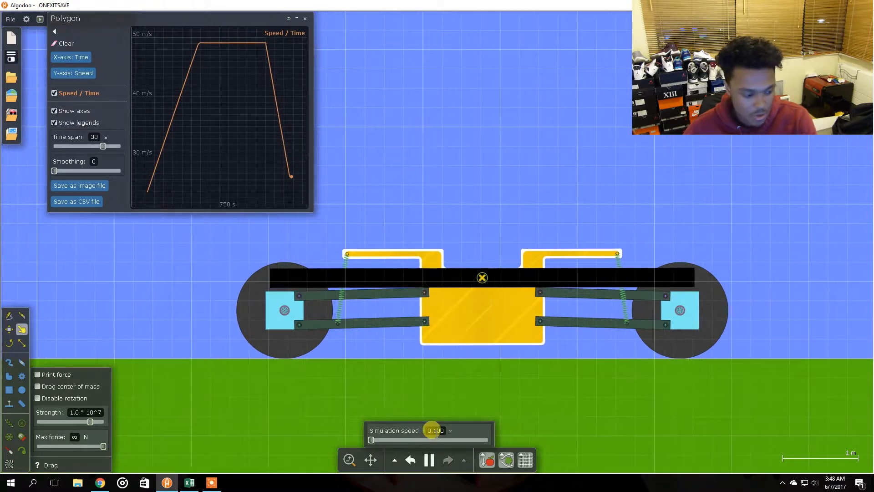
pyautogui.moveTo(426, 429); pyautogui.dragTo(457, 428)
pyautogui.write('1')
pyautogui.press('Return')
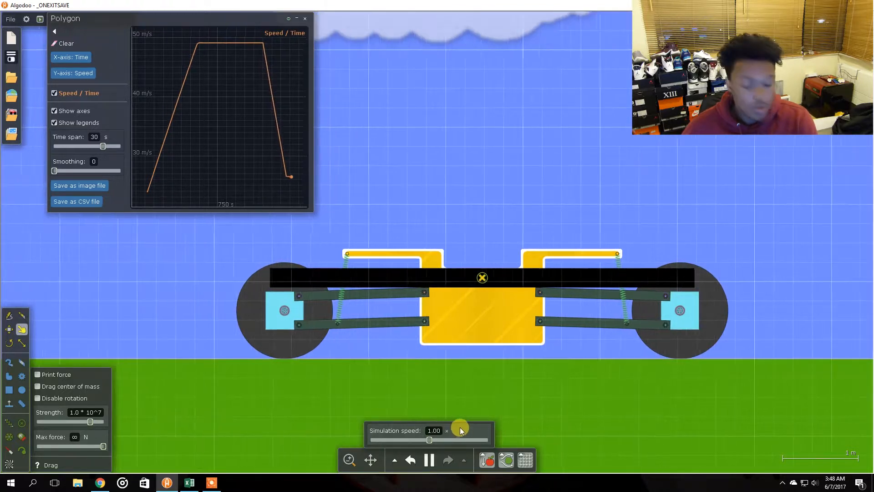
# Rewind the simulation to the start and run it again
pyautogui.click(417, 197)
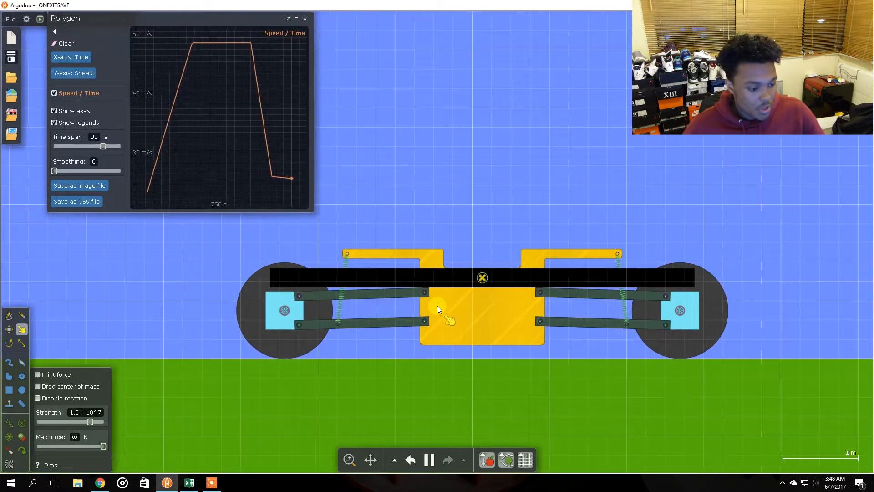
pyautogui.hotkey('ctrl', 'z')
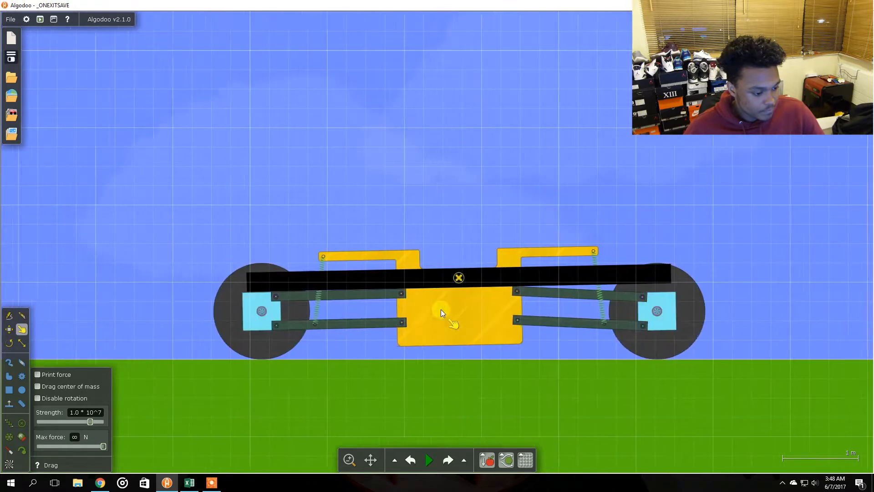
pyautogui.press('space')
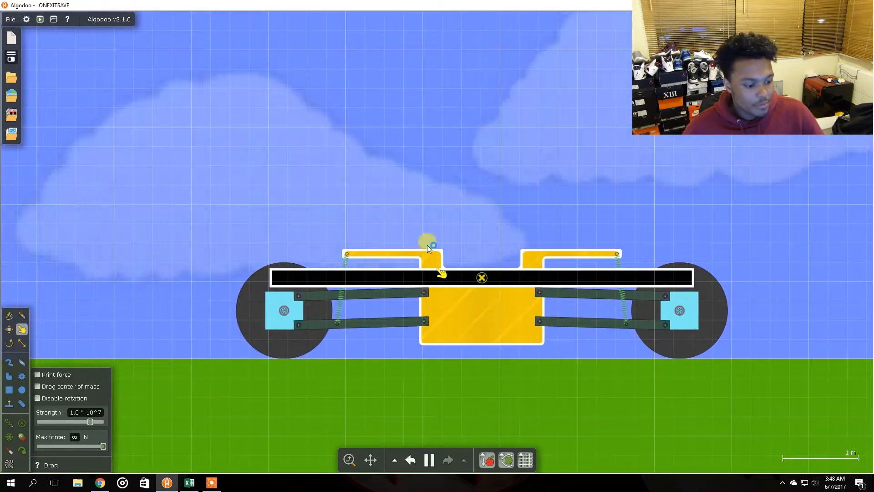
# Open a speed/time plot for the car body and place its window in the upper-left corner
pyautogui.rightClick(473, 327)
pyautogui.click(501, 357)
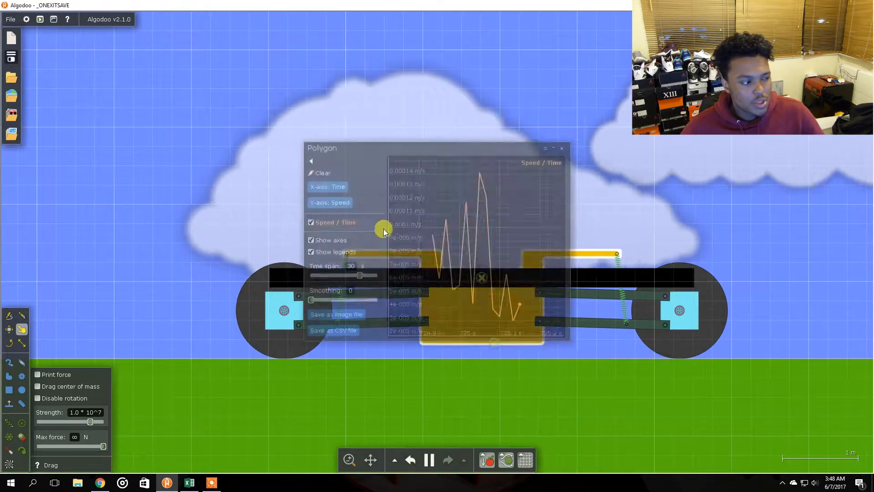
pyautogui.moveTo(367, 145); pyautogui.dragTo(72, 17)
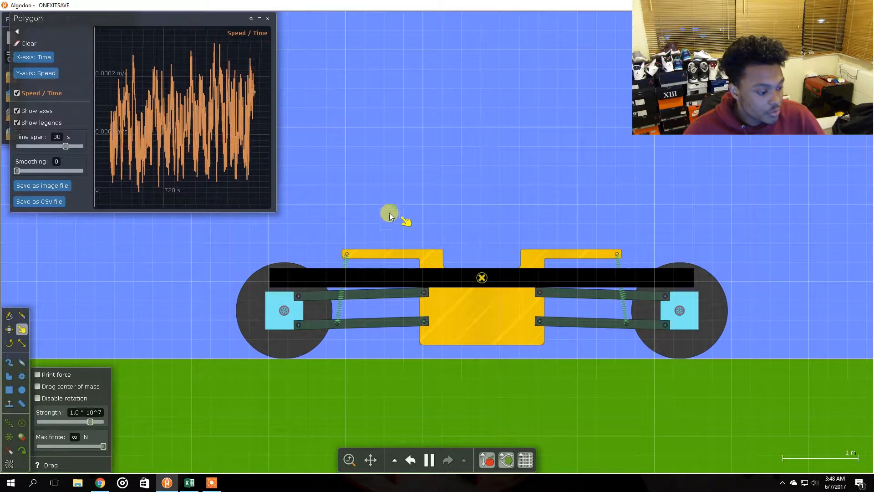
# Set the rear suspension spring's spring constant to 750 N/m
pyautogui.rightClick(342, 299)
pyautogui.moveTo(366, 394)
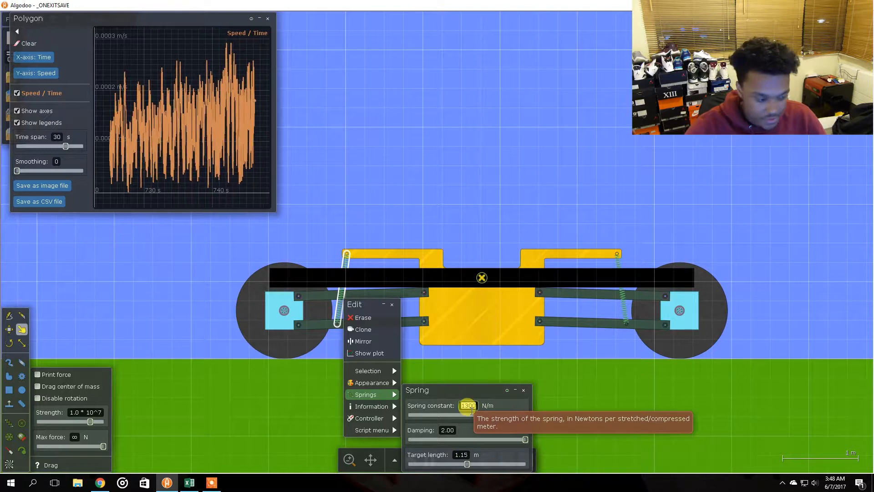
pyautogui.write('750')
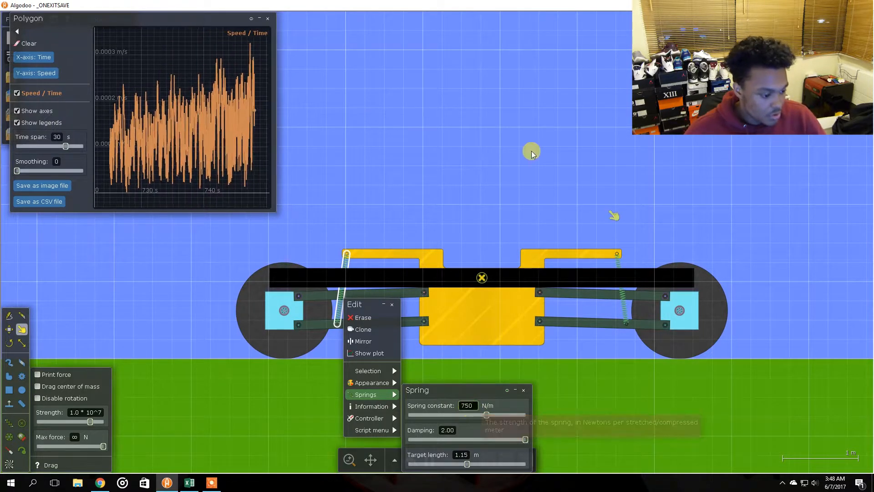
pyautogui.click(561, 187)
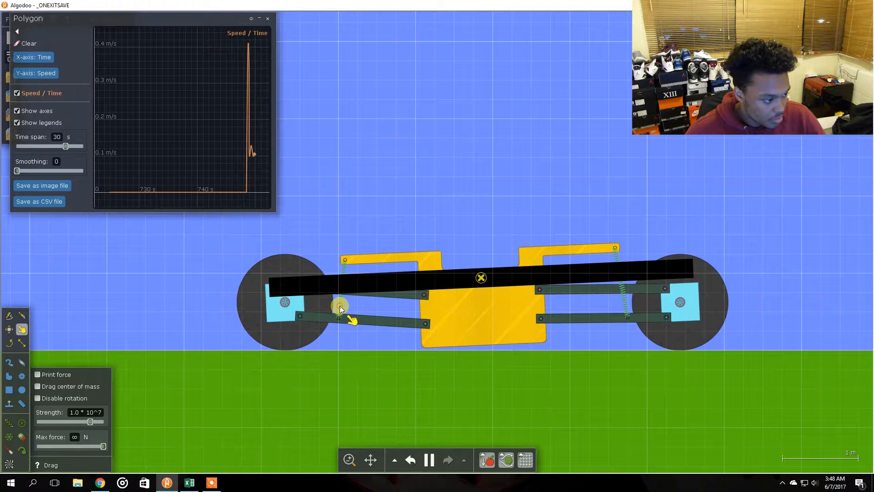
# Set the rear suspension spring's target length to 1.50 m
pyautogui.rightClick(339, 307)
pyautogui.moveTo(463, 463); pyautogui.dragTo(471, 463)
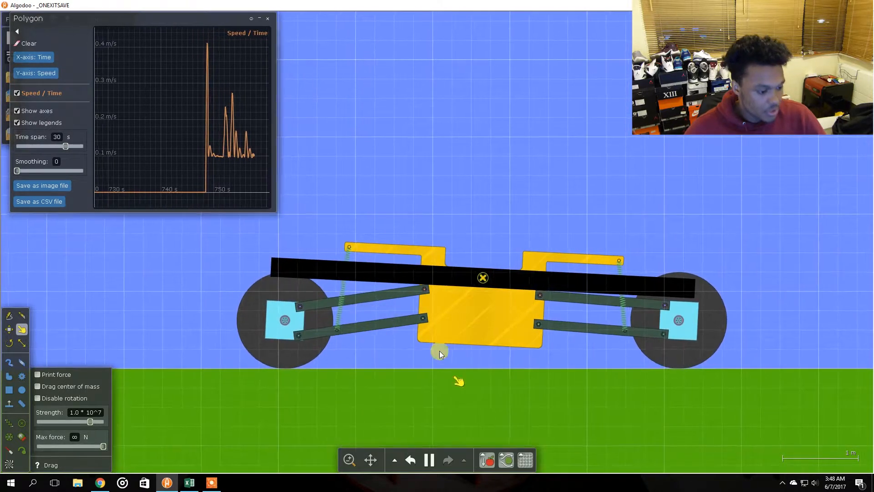
pyautogui.rightClick(341, 289)
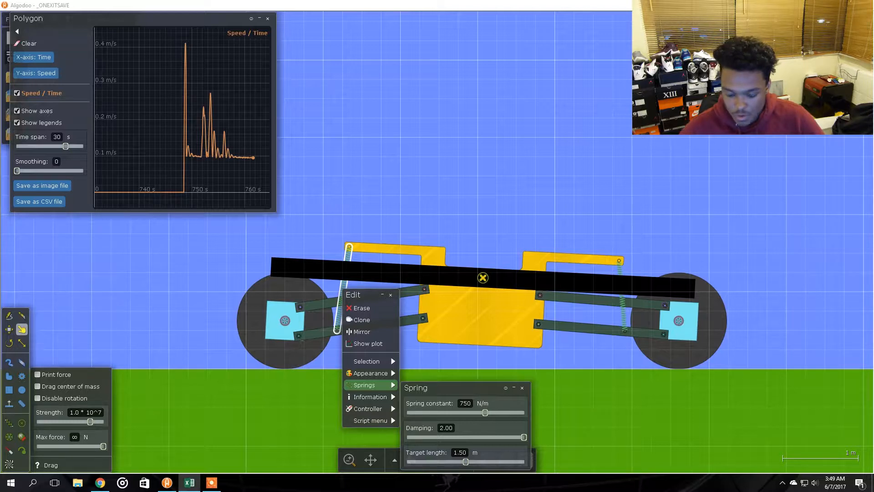
pyautogui.click(573, 235)
# Run the acceleration test with the new rear spring settings
pyautogui.press('space')
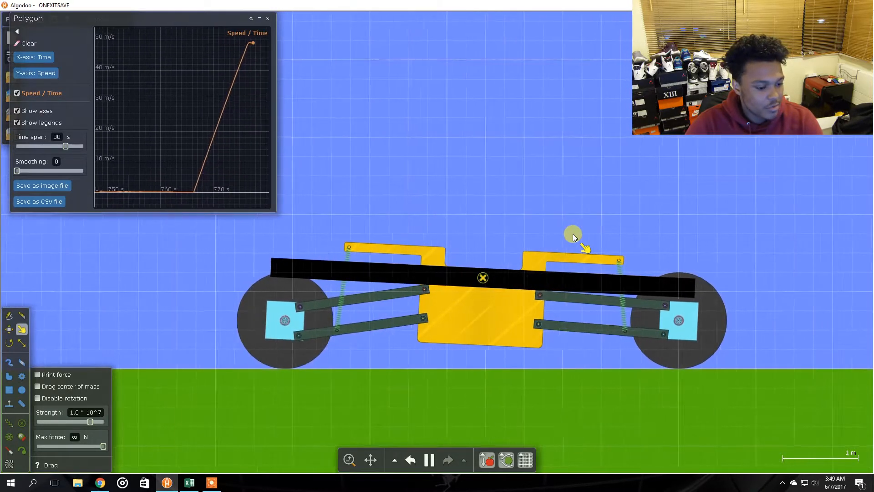
pyautogui.press('space')
pyautogui.moveTo(234, 71)
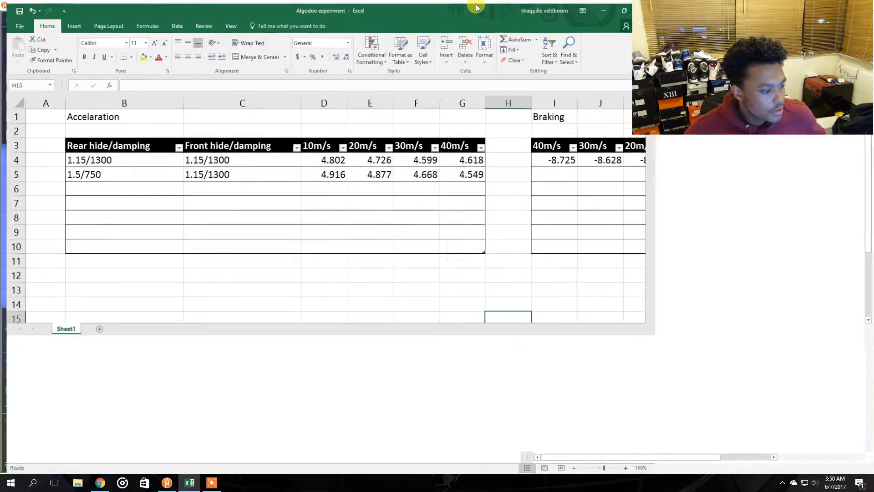
# Review the Acceleration table's results row for the 1.5/750 rear spring setting
pyautogui.click(323, 172)
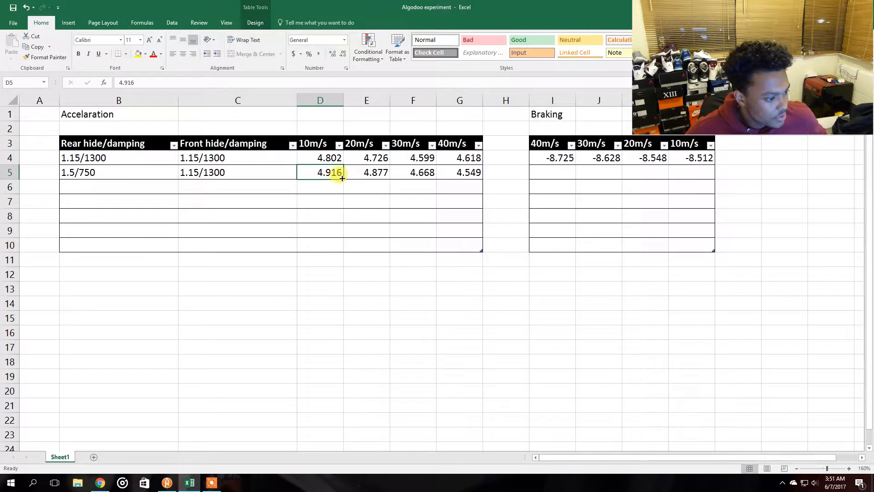
pyautogui.click(364, 182)
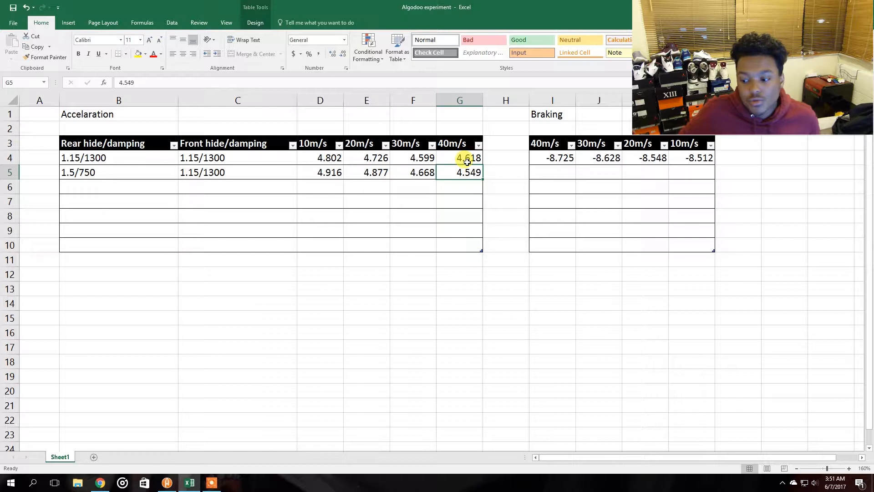
pyautogui.click(506, 273)
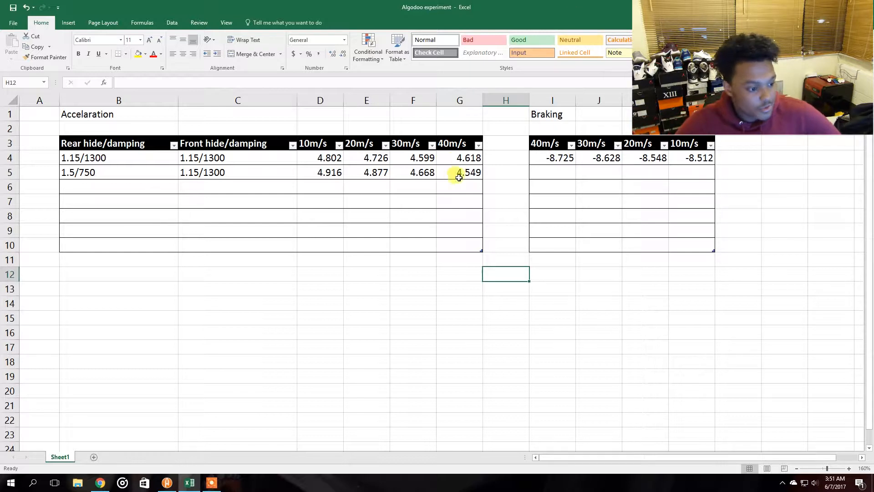
pyautogui.click(410, 188)
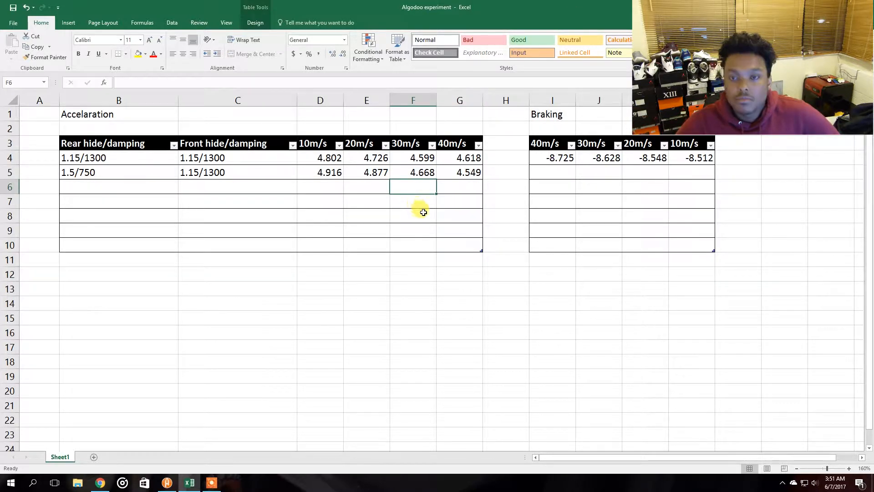
# Run the braking test with the 1.5/750 rear spring setting and check its speed graph
pyautogui.hotkey('alt', 'Tab')
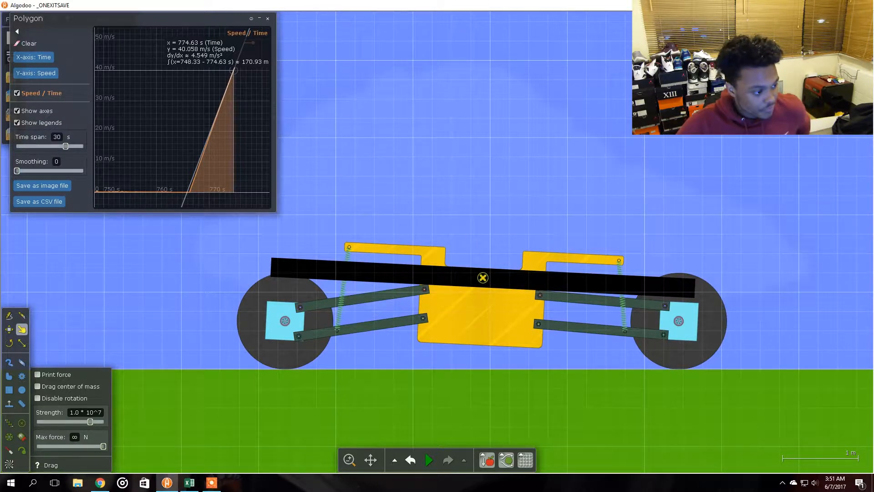
pyautogui.press('space')
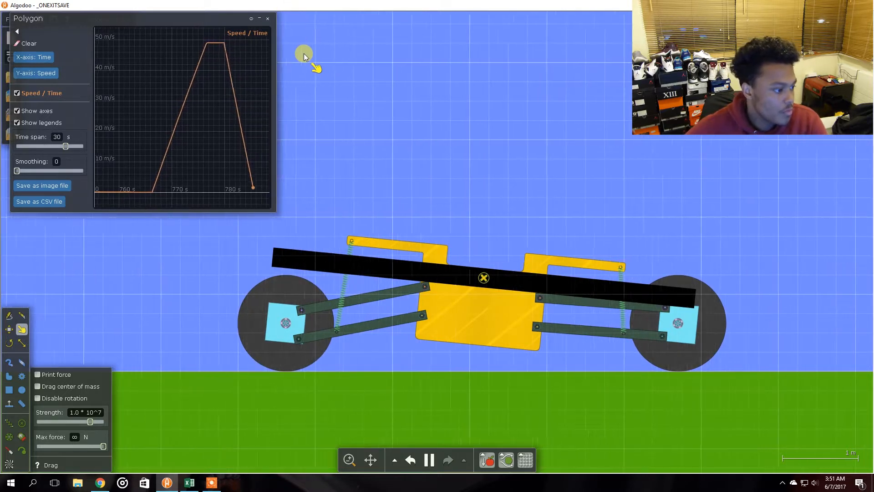
pyautogui.press('space')
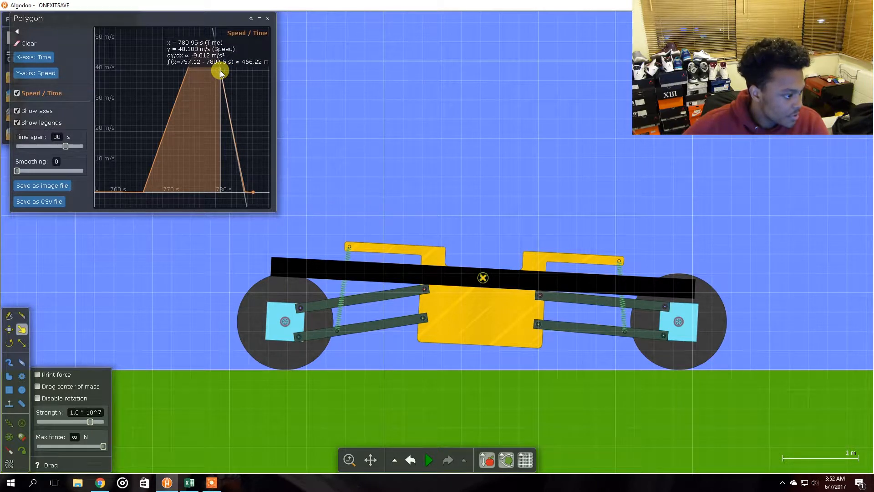
pyautogui.click(605, 156)
# Enter the braking results -9.012, 8.697, -8.537 and -8.514 in the Braking table's second row
pyautogui.moveTo(873, 77); pyautogui.dragTo(379, 1)
pyautogui.click(652, 198)
pyautogui.moveTo(553, 160)
pyautogui.mouseDown()
pyautogui.moveTo(563, 175)
pyautogui.moveTo(556, 172)
pyautogui.mouseUp()
pyautogui.click(559, 206)
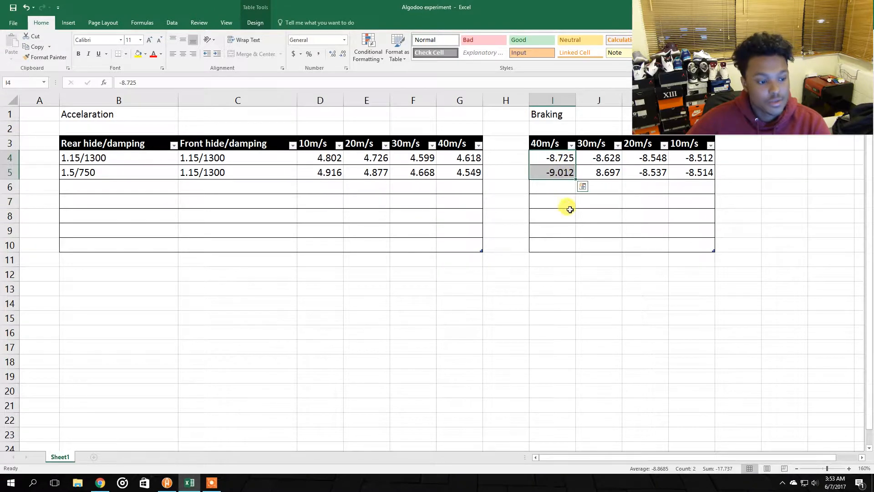
# Review the Braking table's results for both spring settings
pyautogui.click(567, 185)
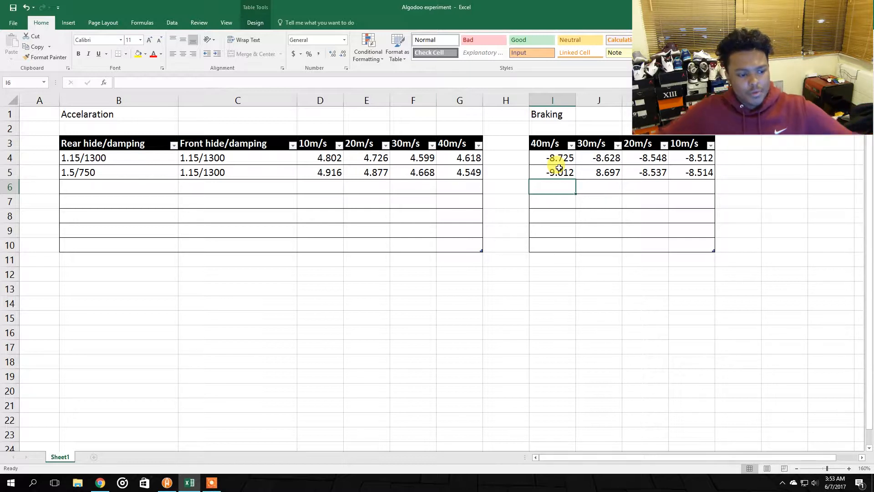
pyautogui.click(606, 171)
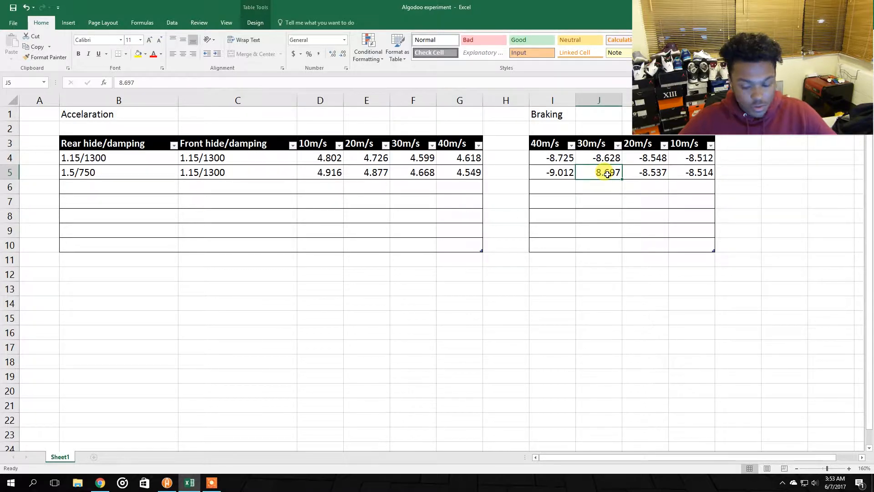
pyautogui.click(644, 161)
pyautogui.click(652, 171)
pyautogui.click(605, 159)
pyautogui.click(608, 173)
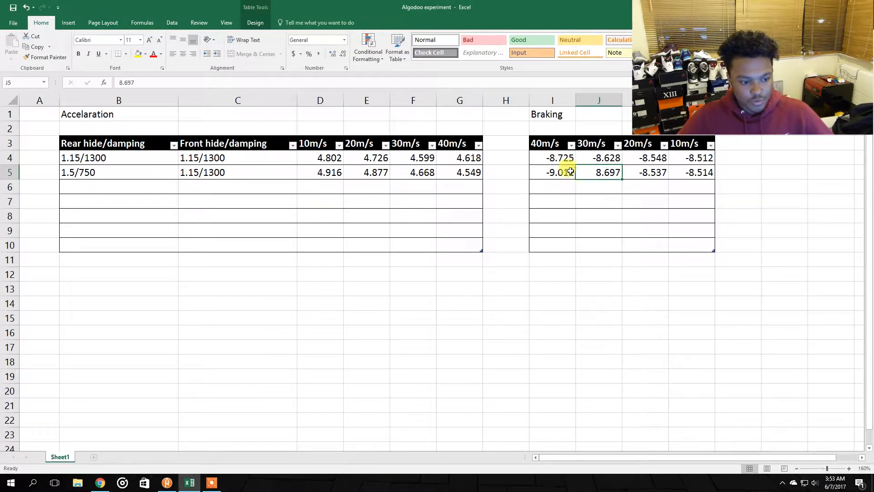
pyautogui.click(643, 157)
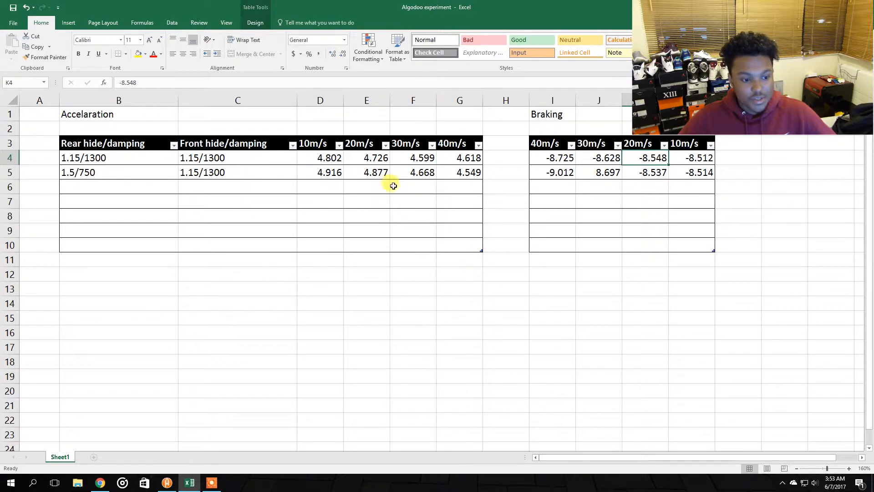
pyautogui.moveTo(687, 157); pyautogui.dragTo(692, 173)
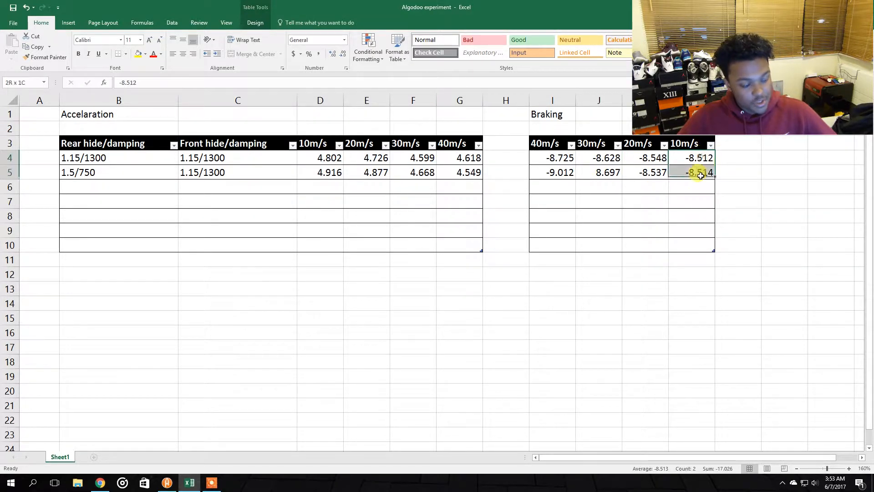
pyautogui.click(754, 160)
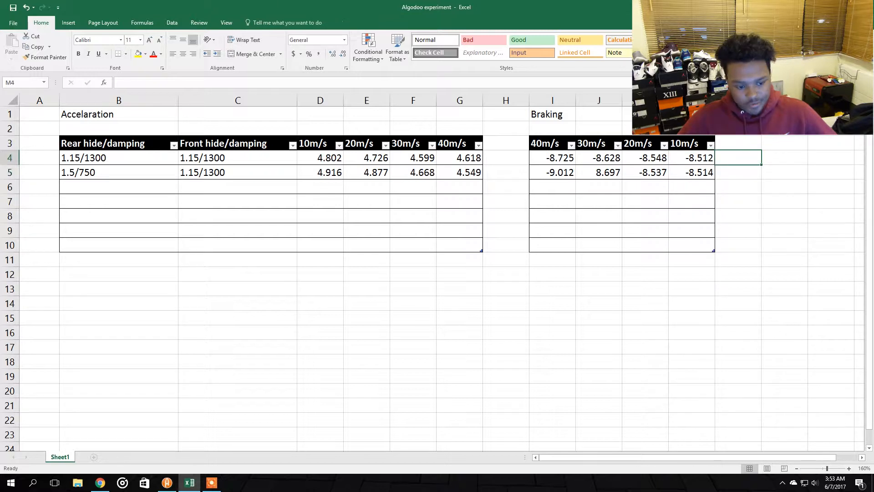
# Reset the car to its starting position with undo and rerun the simulation
pyautogui.moveTo(747, 6); pyautogui.dragTo(873, 27)
pyautogui.click(552, 185)
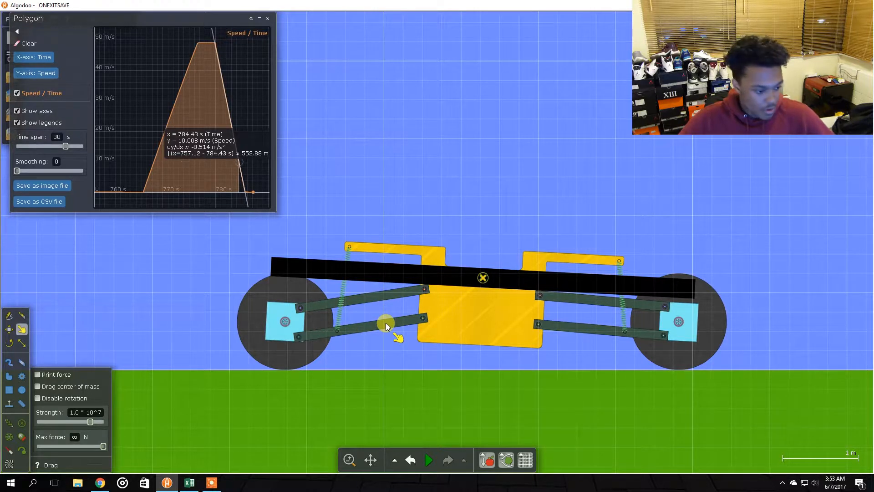
pyautogui.hotkey('ctrl', 'z')
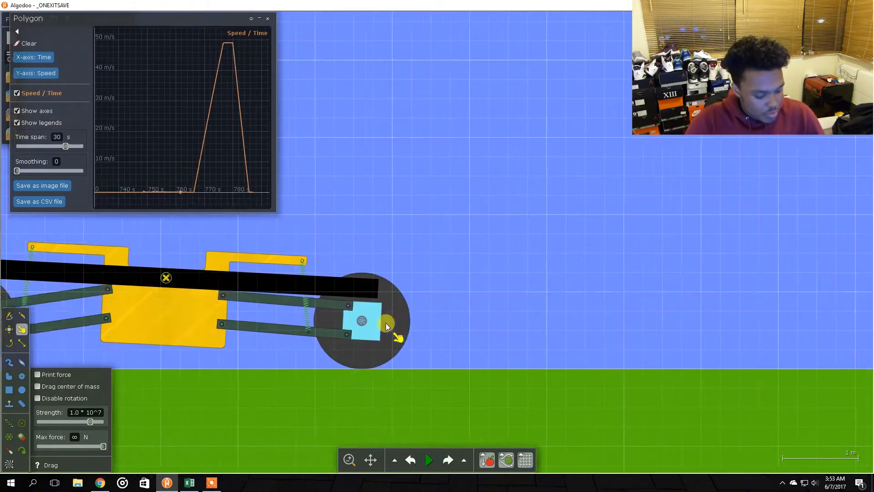
pyautogui.press('space')
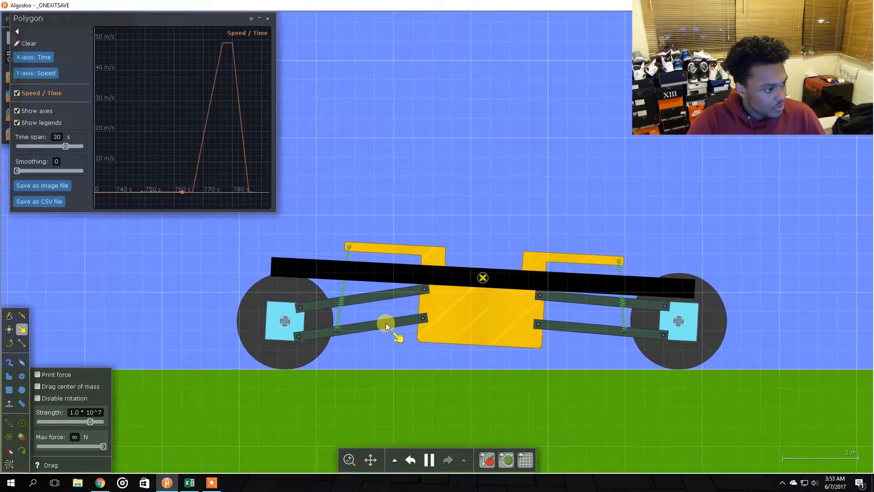
pyautogui.click(429, 459)
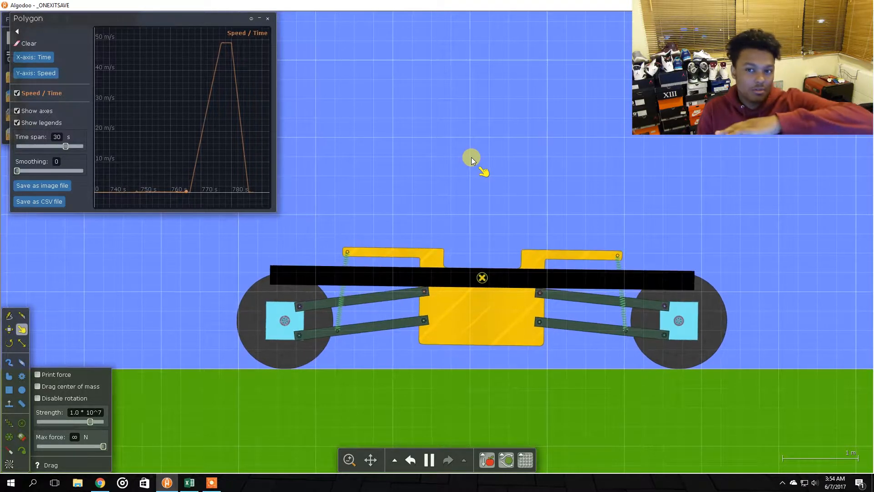
pyautogui.press('space')
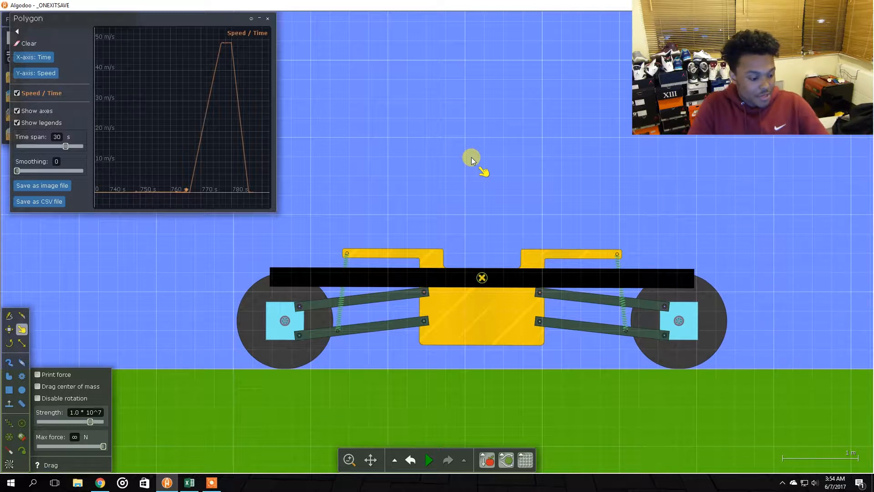
pyautogui.press('space')
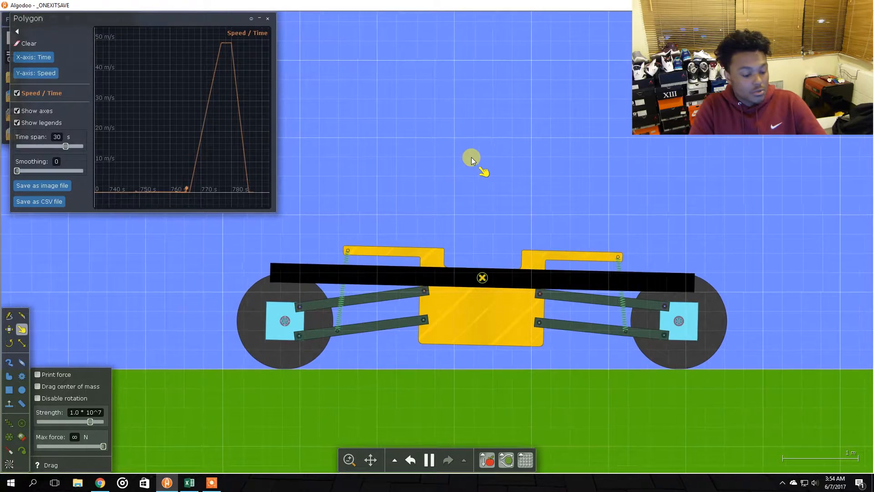
pyautogui.press('space')
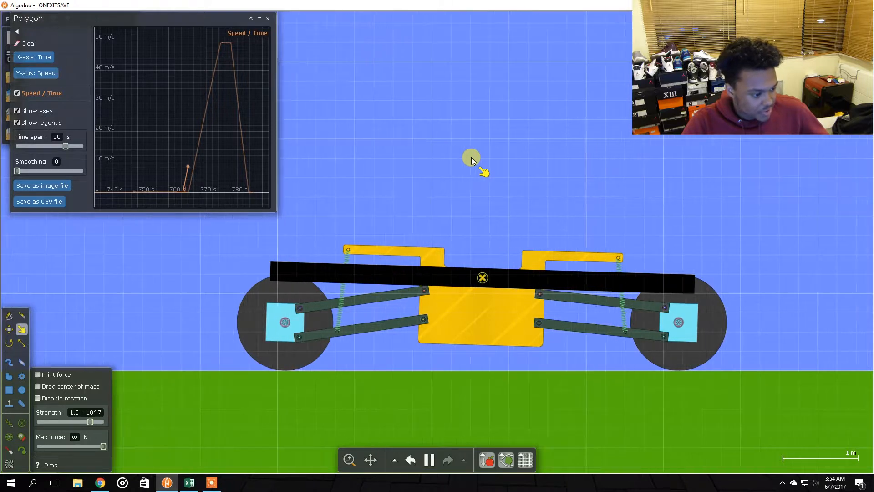
pyautogui.press('space')
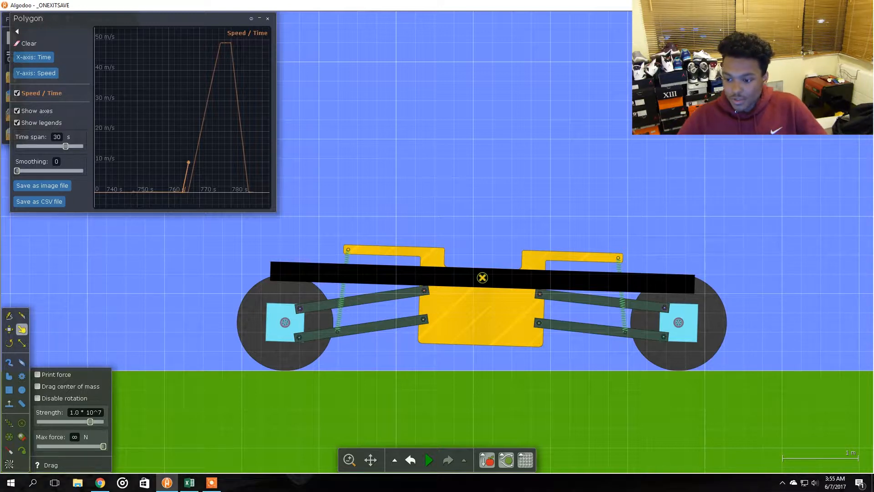
# Set the simulation speed to 10.0x
pyautogui.click(498, 326)
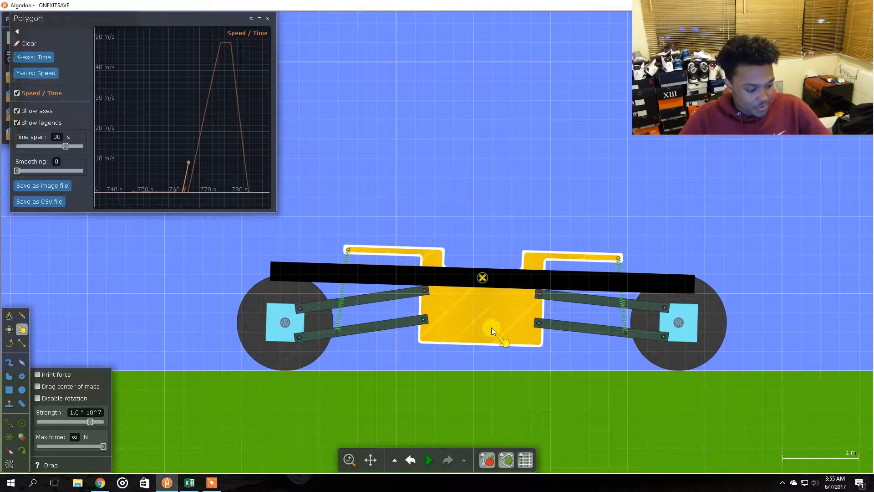
pyautogui.click(428, 462)
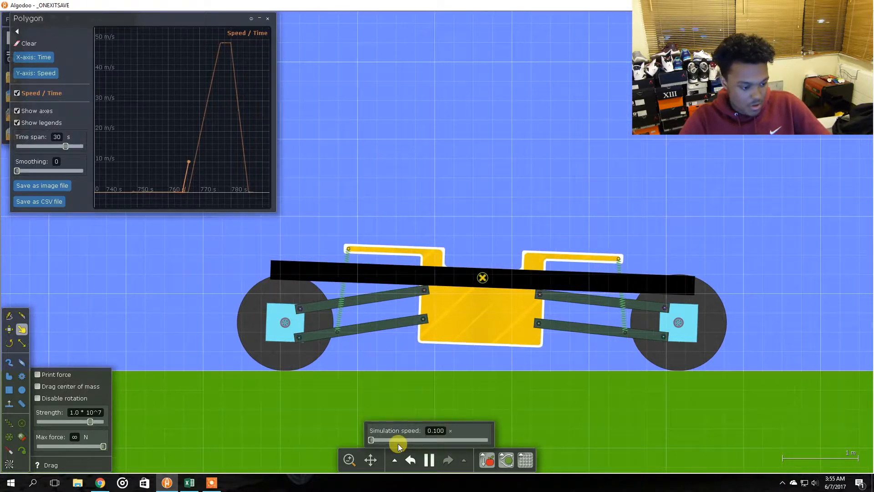
pyautogui.moveTo(371, 437); pyautogui.dragTo(506, 442)
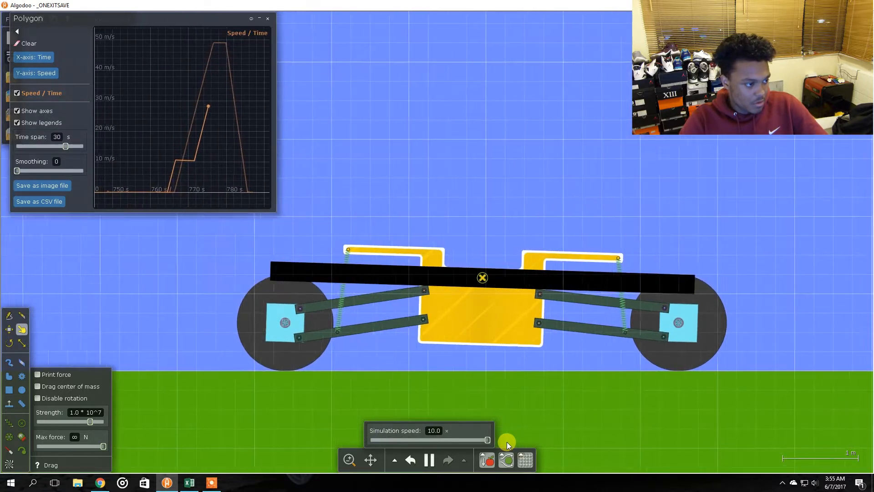
# Run the simulation at the faster speed and pause it
pyautogui.press('space')
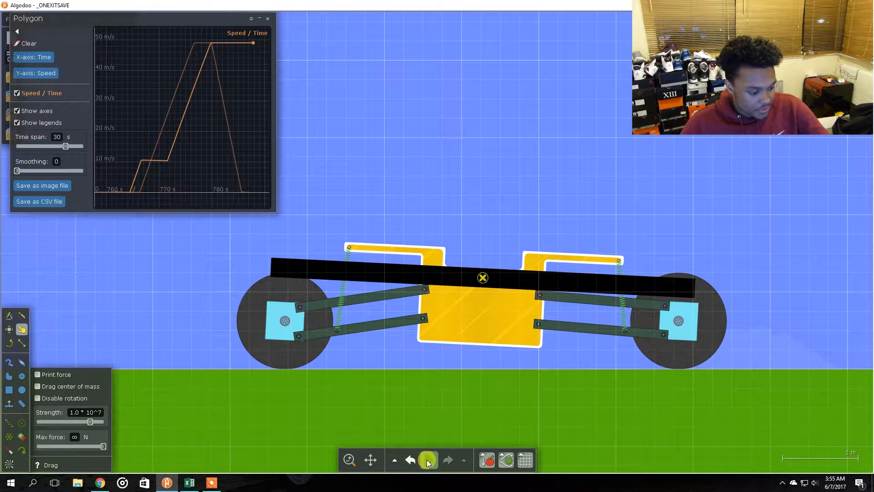
pyautogui.moveTo(433, 461)
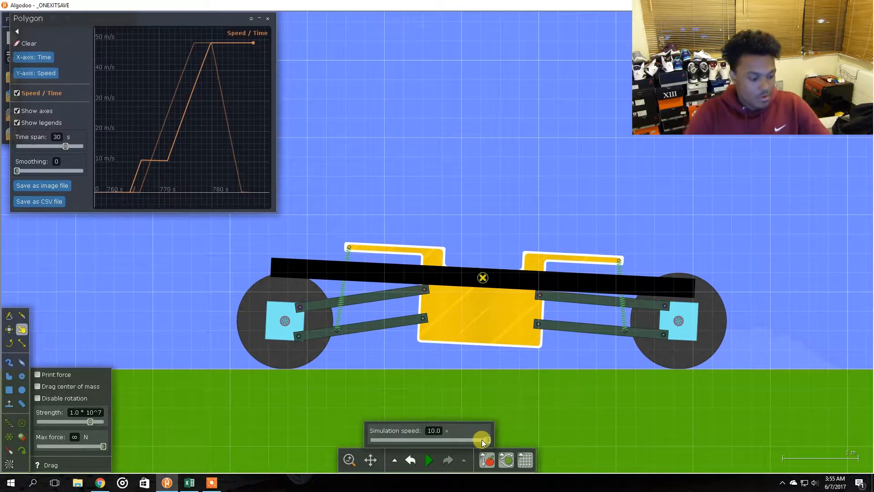
pyautogui.press('space')
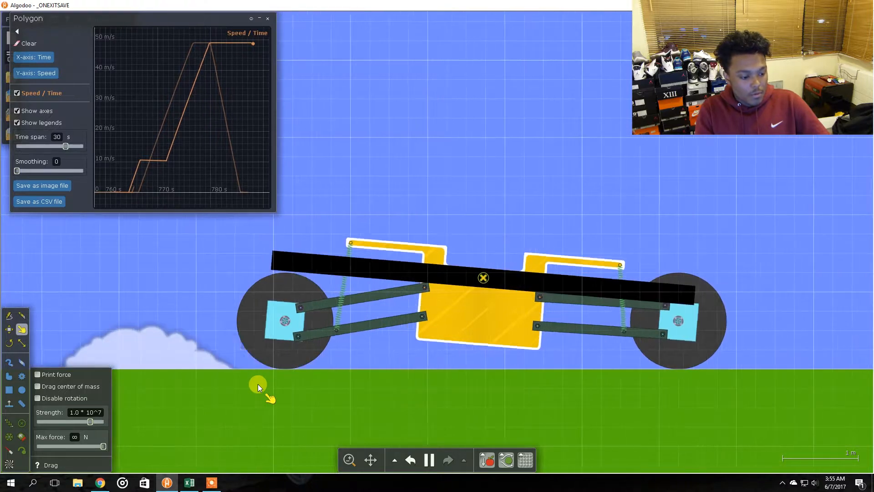
pyautogui.press('space')
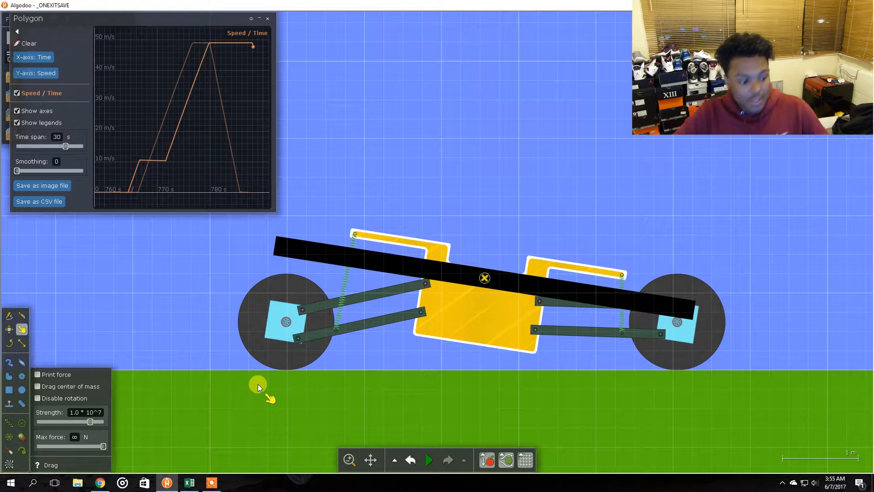
pyautogui.click(344, 262)
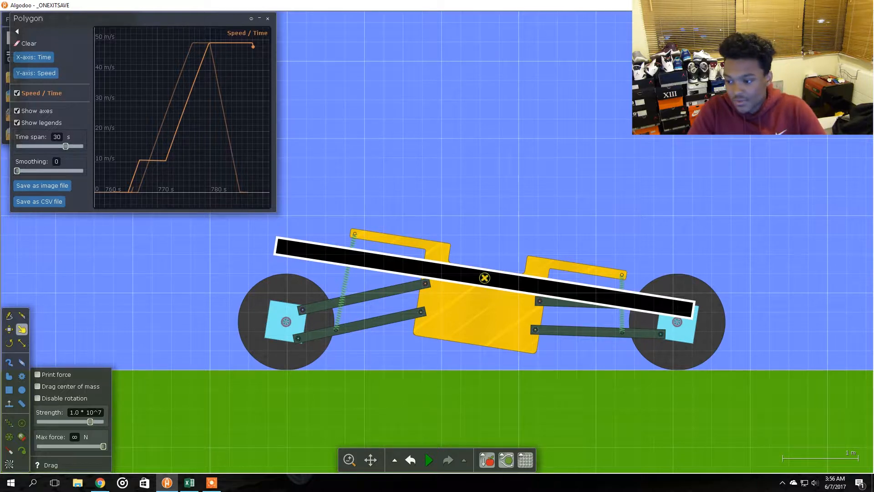
pyautogui.moveTo(485, 278); pyautogui.dragTo(493, 277)
pyautogui.hotkey('ctrl', 'z')
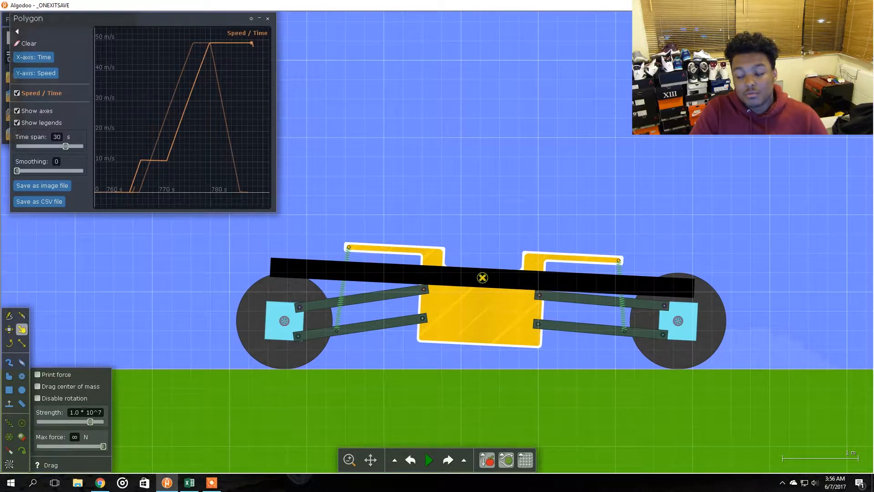
# Reset the scene through undo and redo, then start the simulation again
pyautogui.press('space')
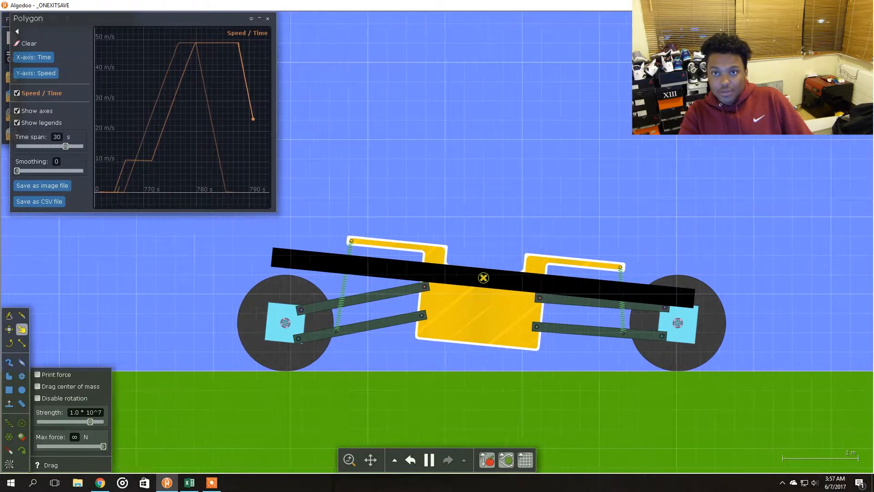
pyautogui.press('space')
pyautogui.hotkey('ctrl', 'z')
pyautogui.hotkey('ctrl', 'y')
pyautogui.hotkey('ctrl', 'z')
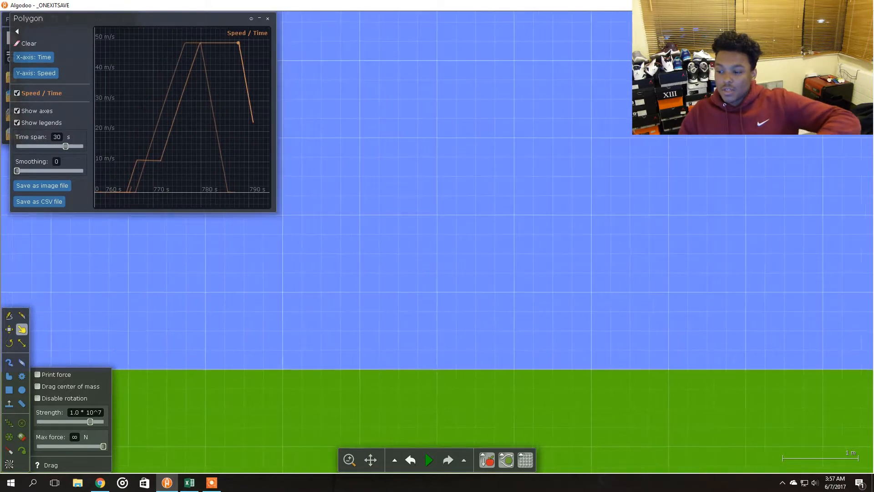
pyautogui.hotkey('ctrl', 'y')
pyautogui.hotkey('ctrl', 'z')
pyautogui.hotkey('ctrl', 'y')
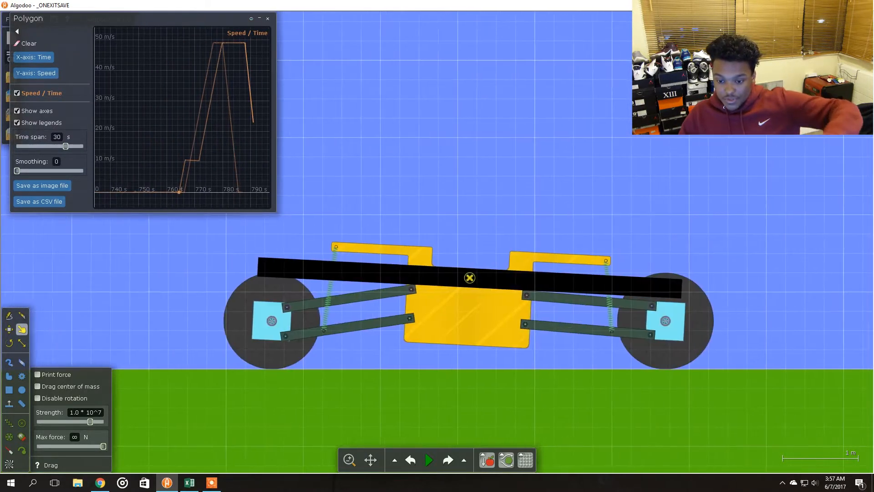
pyautogui.press('space')
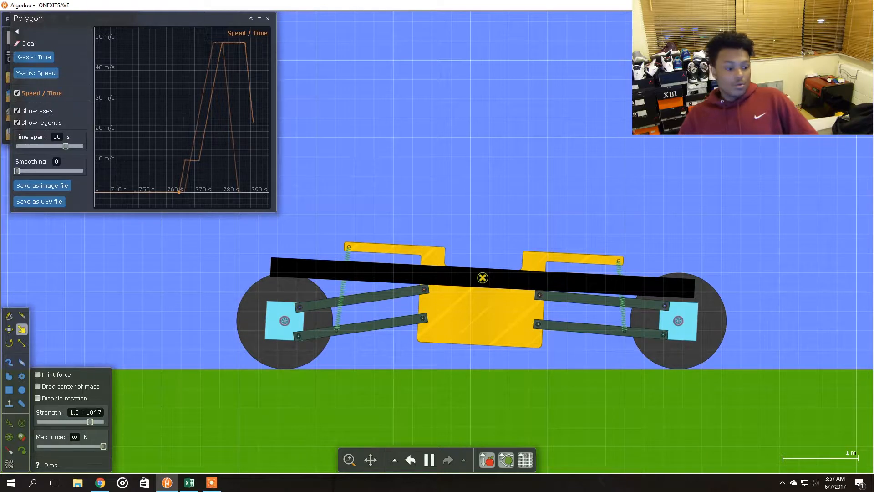
# Set the front (right) spring's target length to 1.5 m
pyautogui.hotkey('alt', 'Tab')
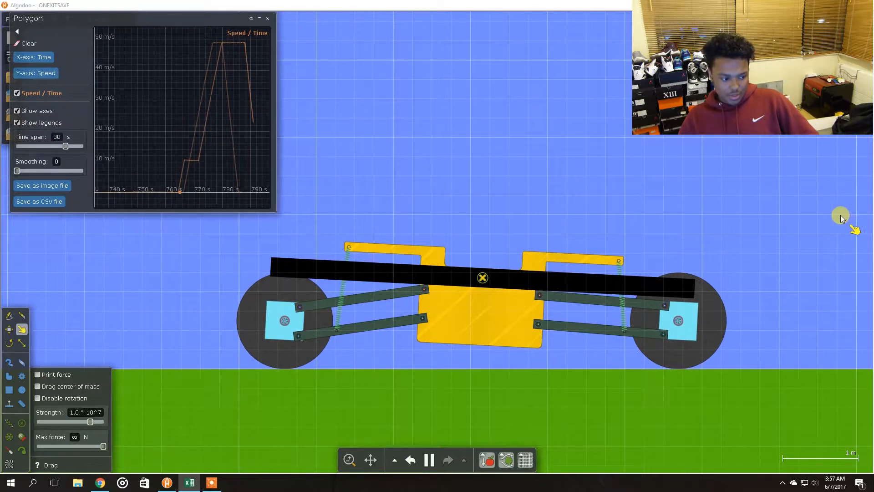
pyautogui.click(776, 198)
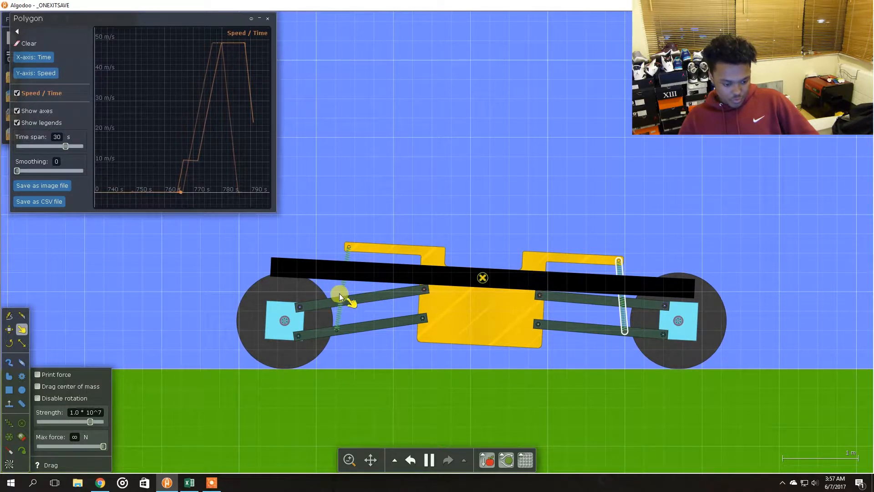
pyautogui.rightClick(621, 305)
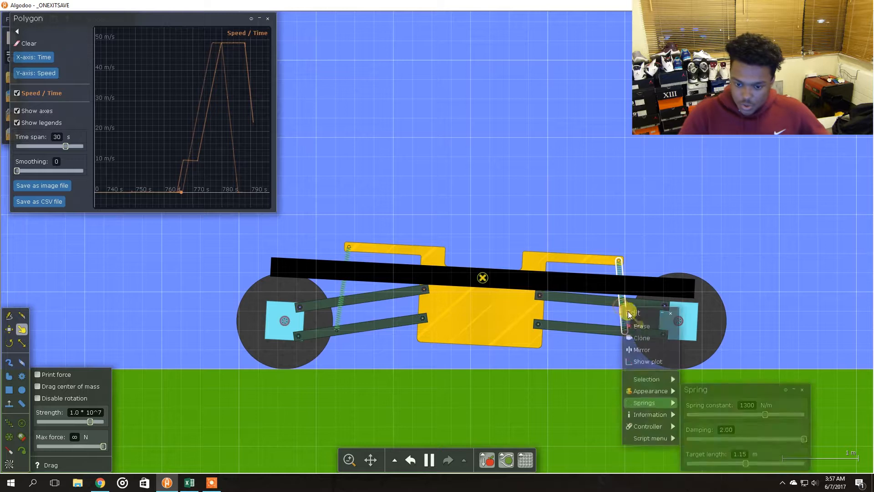
pyautogui.click(740, 454)
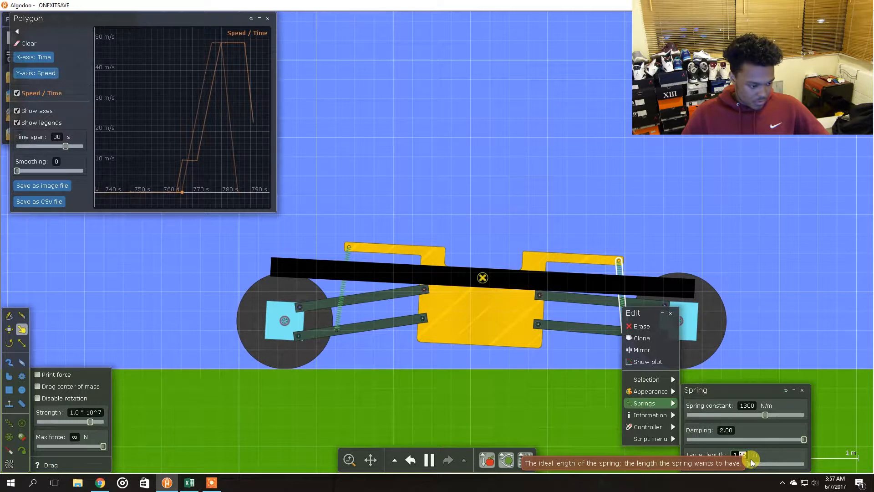
pyautogui.write('1.5')
pyautogui.press('Return')
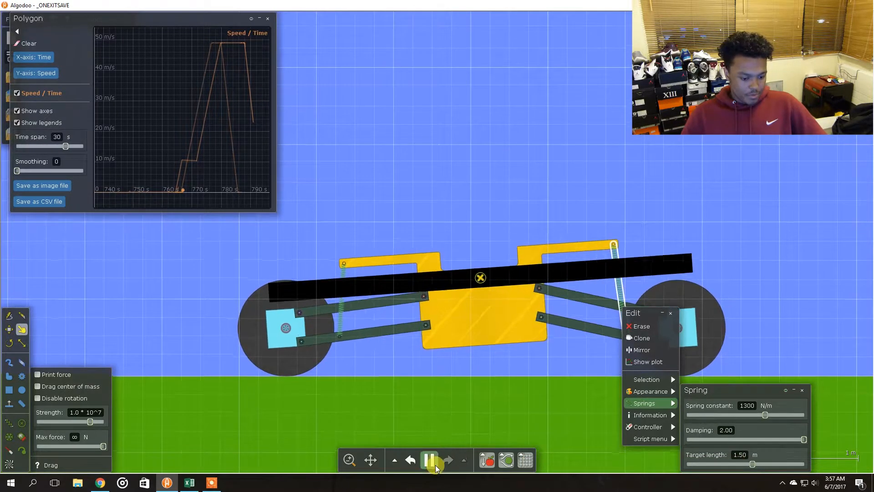
# Pause the simulation and set the simulation speed to 1.00x
pyautogui.click(436, 463)
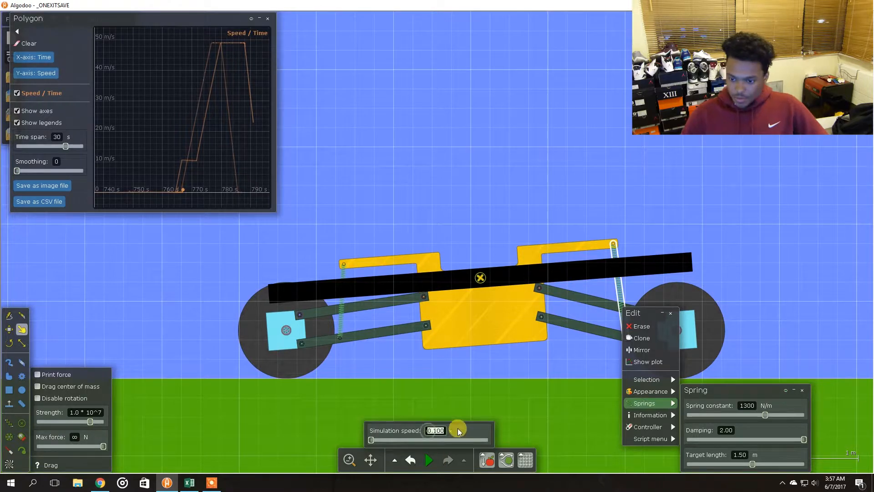
pyautogui.write('1')
pyautogui.press('Return')
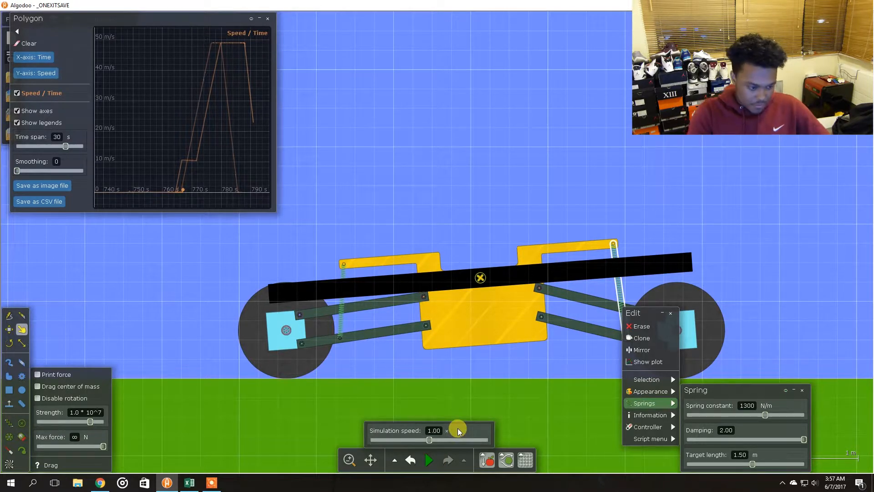
# Set the front spring's spring constant to 750 N/m and close the spring settings
pyautogui.click(746, 403)
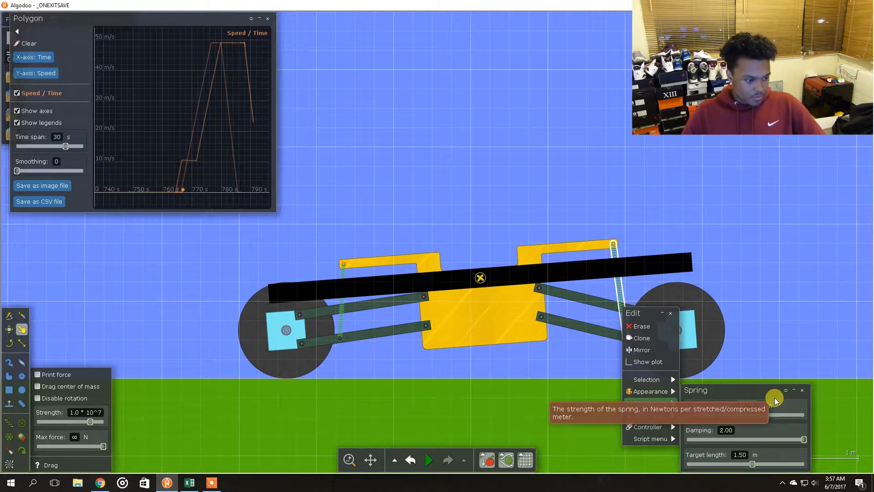
pyautogui.click(775, 305)
# Run the simulation for a test drive and pause it
pyautogui.press('space')
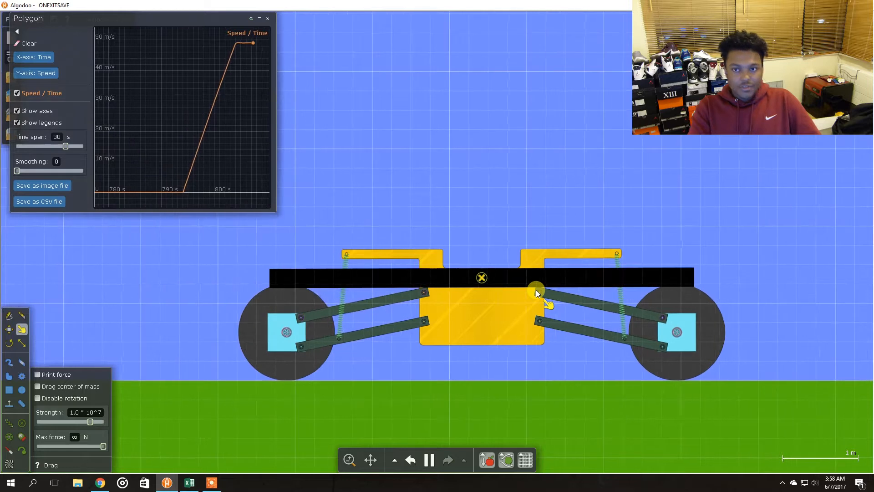
pyautogui.press('space')
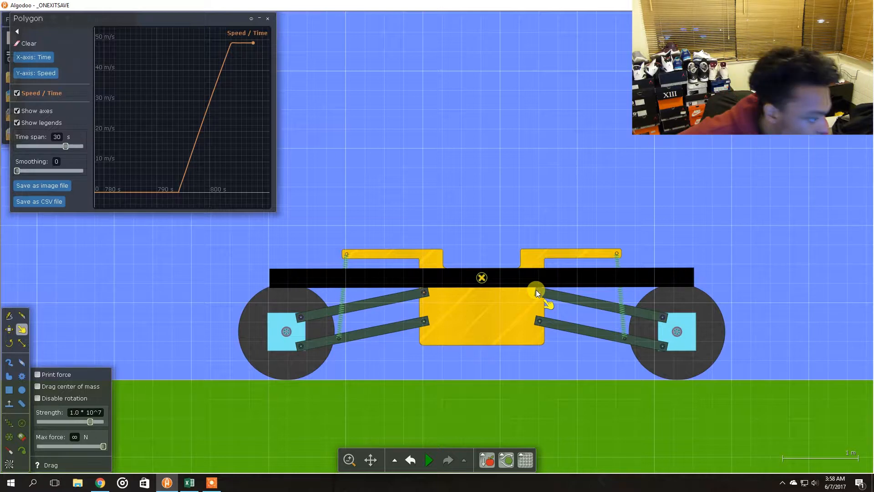
# Select the acceleration results in row 6 of the table to review them
pyautogui.moveTo(196, 161)
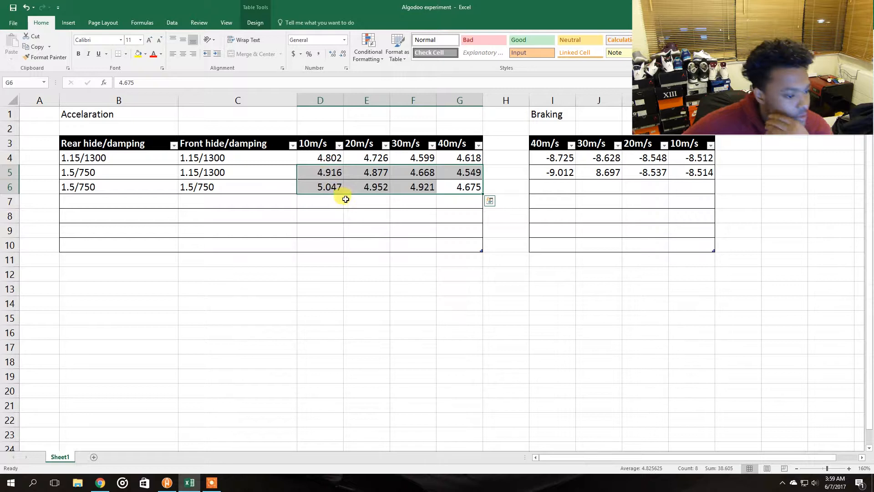
pyautogui.click(368, 232)
pyautogui.moveTo(323, 187); pyautogui.dragTo(462, 187)
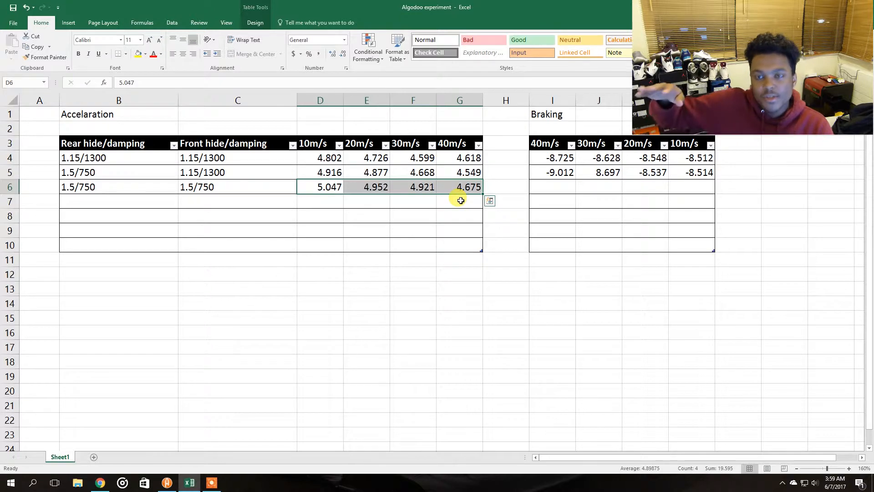
pyautogui.moveTo(321, 187); pyautogui.dragTo(460, 188)
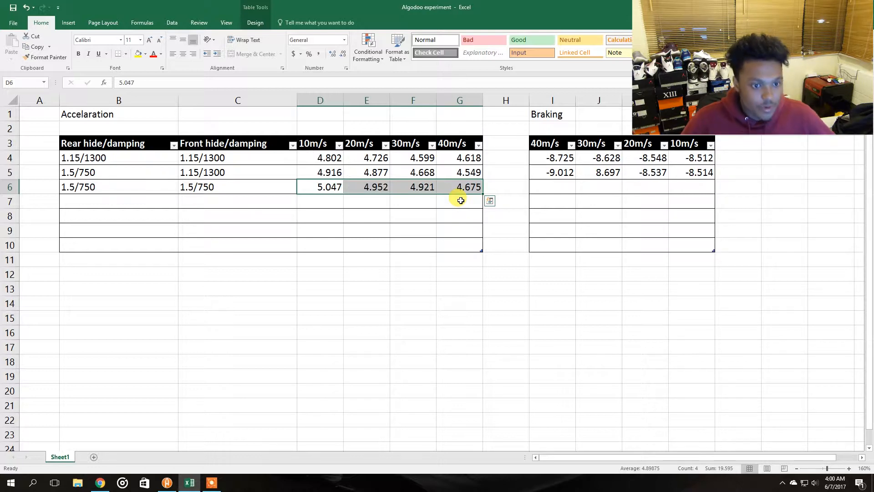
pyautogui.click(411, 256)
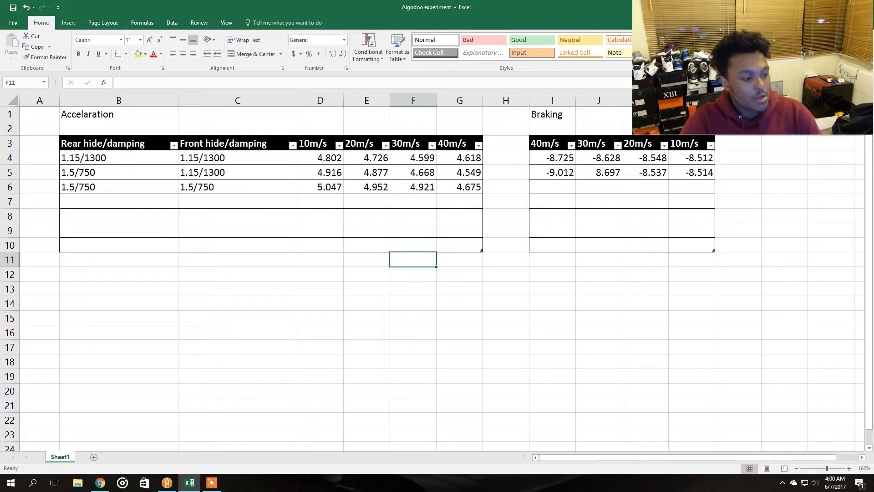
# Switch back to Algodoo and resume the simulation
pyautogui.hotkey('alt', 'Tab')
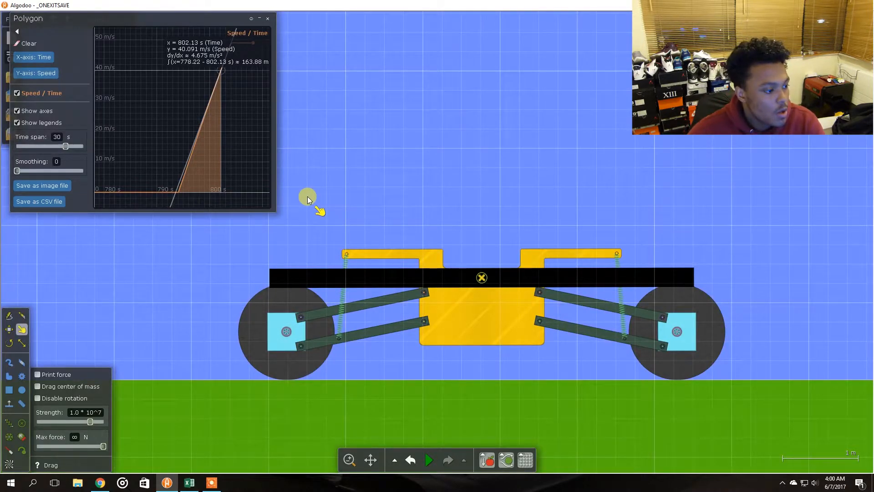
pyautogui.press('space')
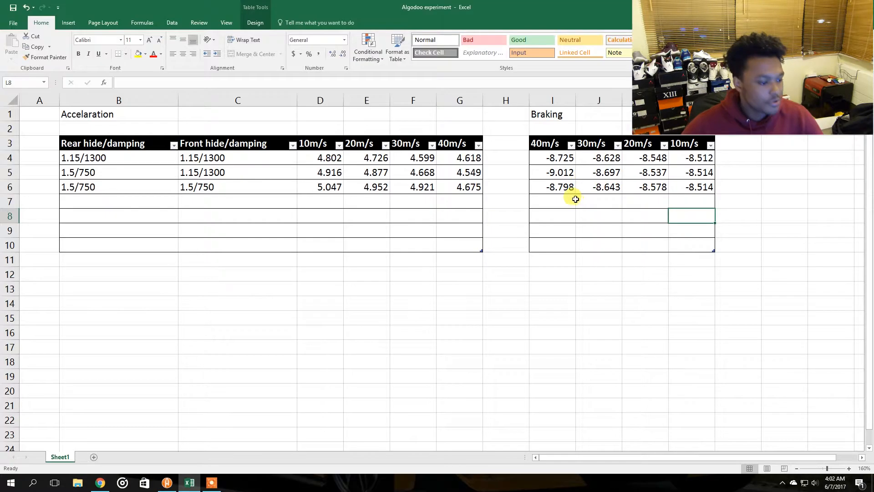
# Step through the braking values in rows 5 and 6 to compare them
pyautogui.click(554, 168)
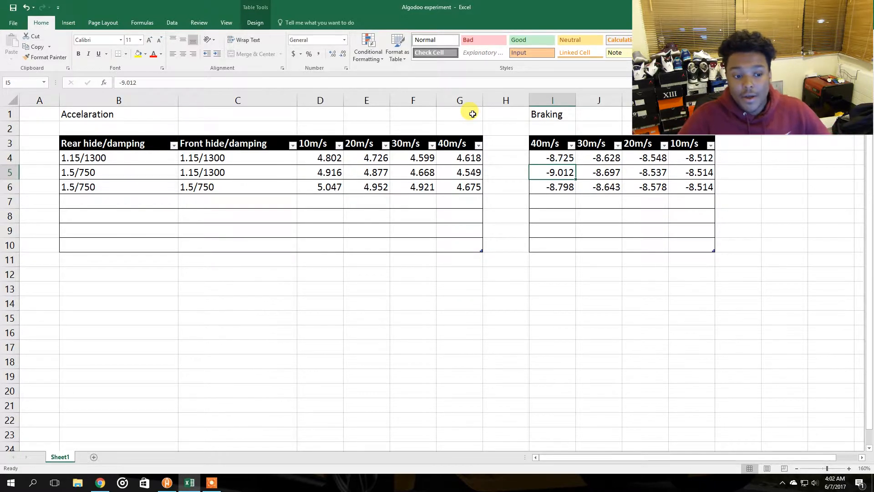
pyautogui.press('Down')
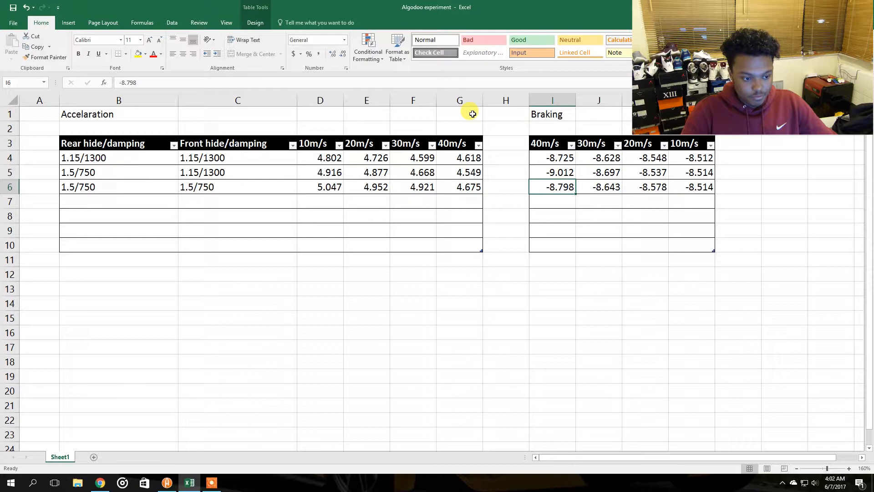
pyautogui.press('Right')
pyautogui.press('Up')
pyautogui.press('Down')
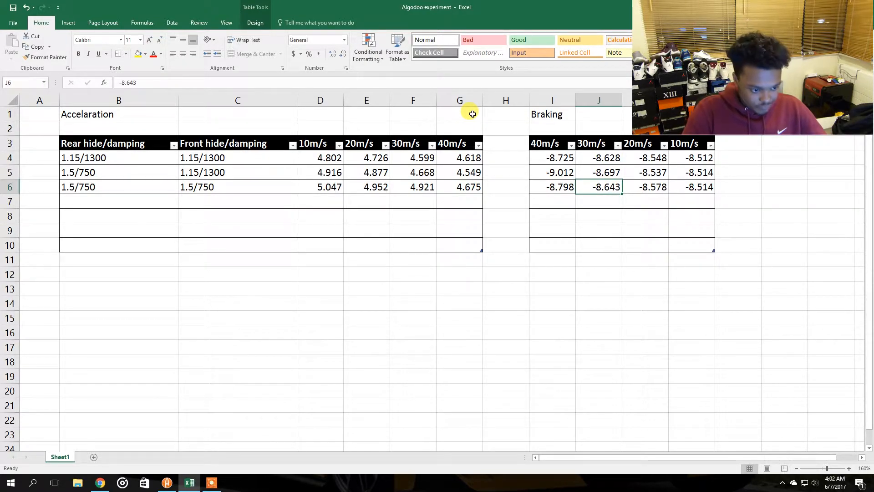
pyautogui.press('Up')
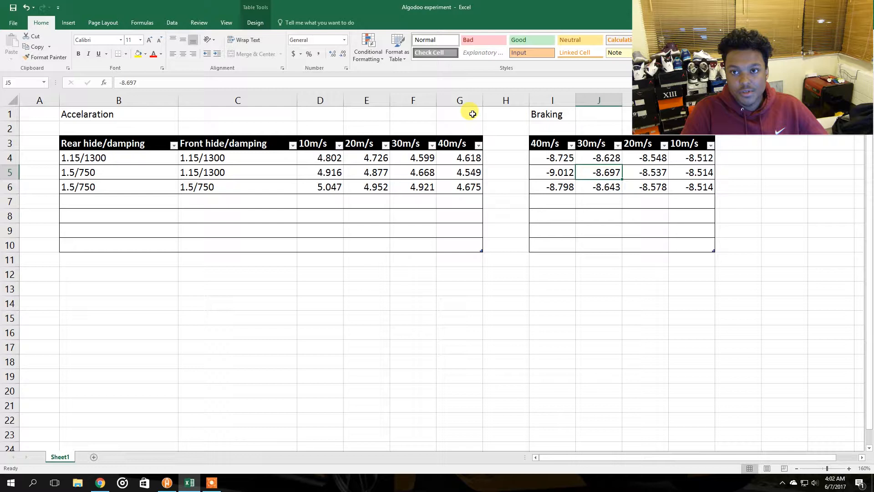
pyautogui.press('Down')
pyautogui.press('Right')
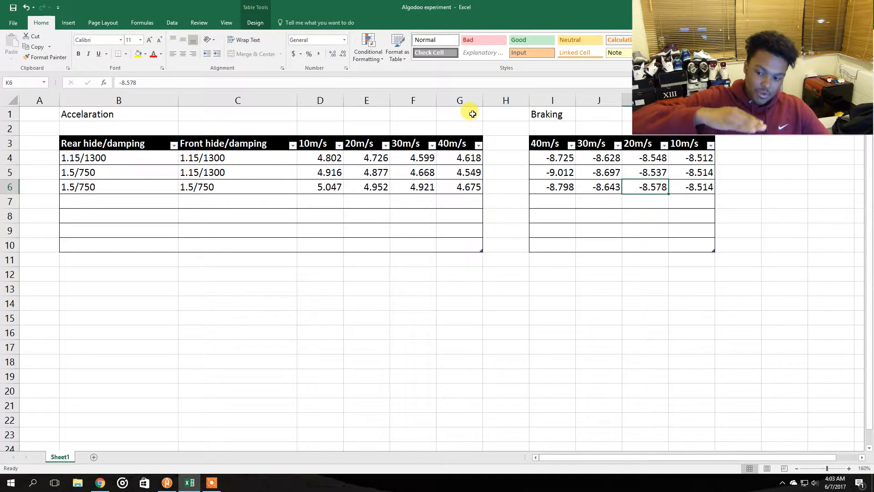
pyautogui.press('Right')
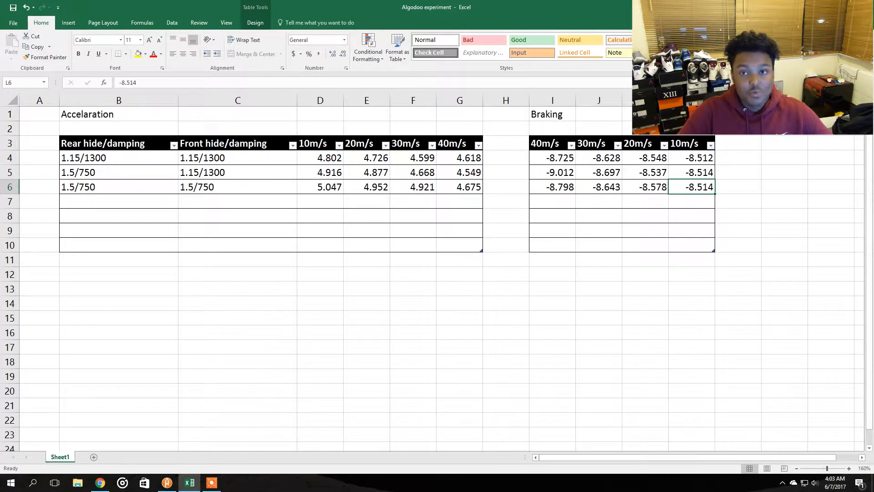
# Set the rear (left) spring's target length to 1.15 m and start the simulation
pyautogui.moveTo(632, 7); pyautogui.dragTo(873, 155)
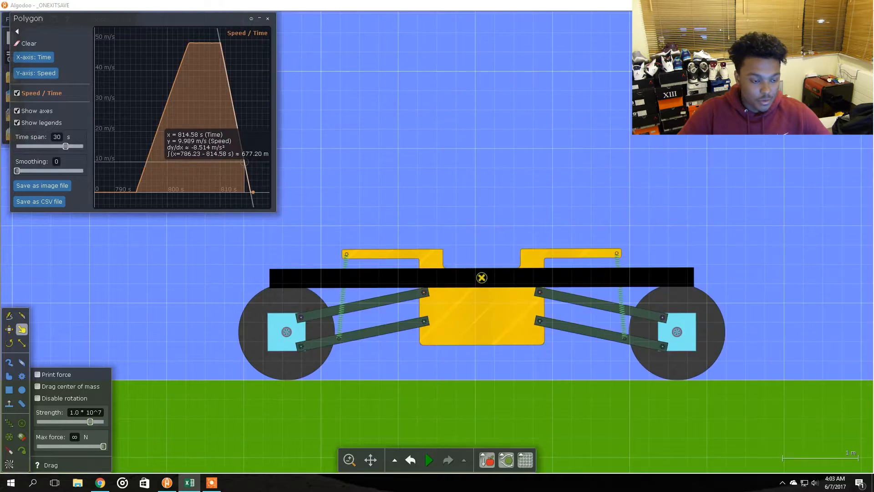
pyautogui.click(595, 151)
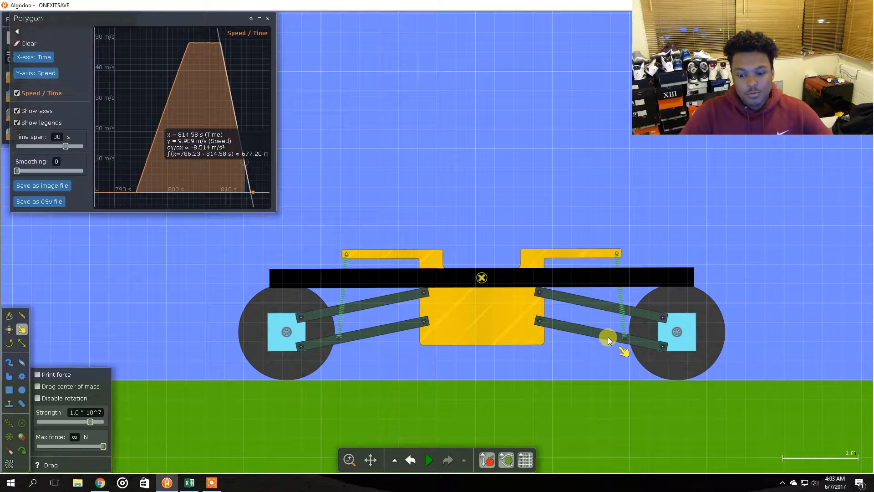
pyautogui.rightClick(337, 304)
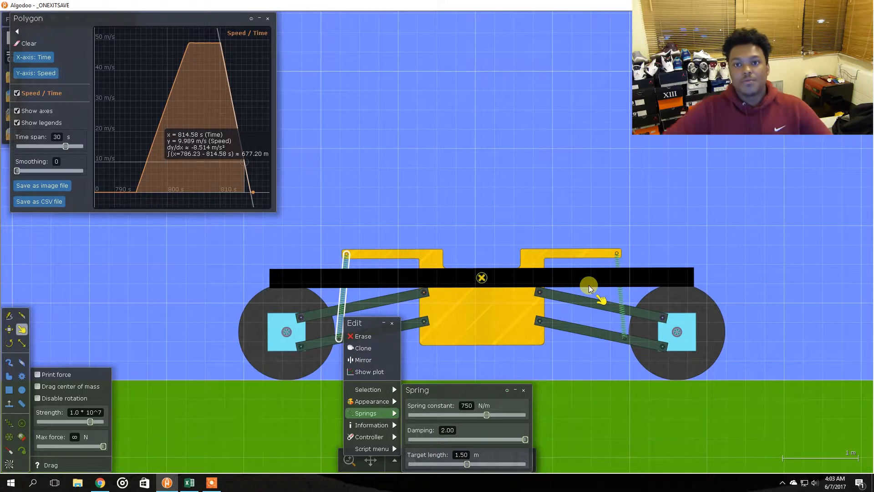
pyautogui.click(460, 454)
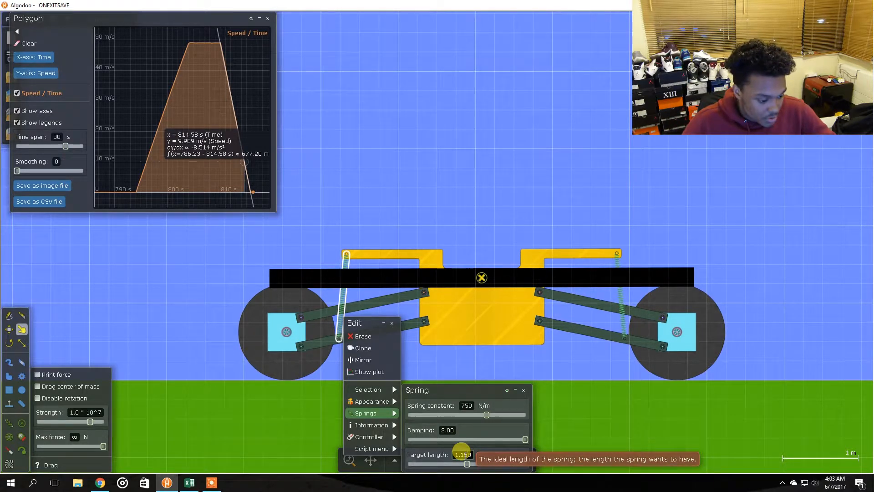
pyautogui.click(447, 430)
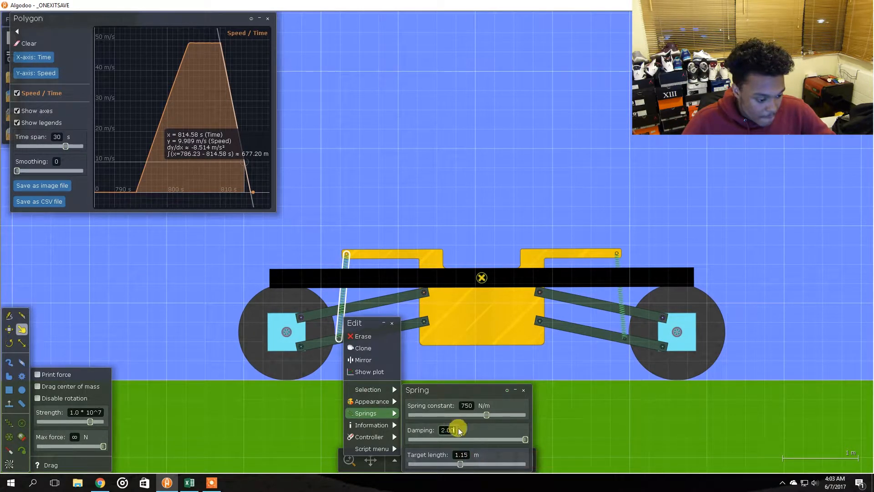
pyautogui.click(436, 375)
pyautogui.press('space')
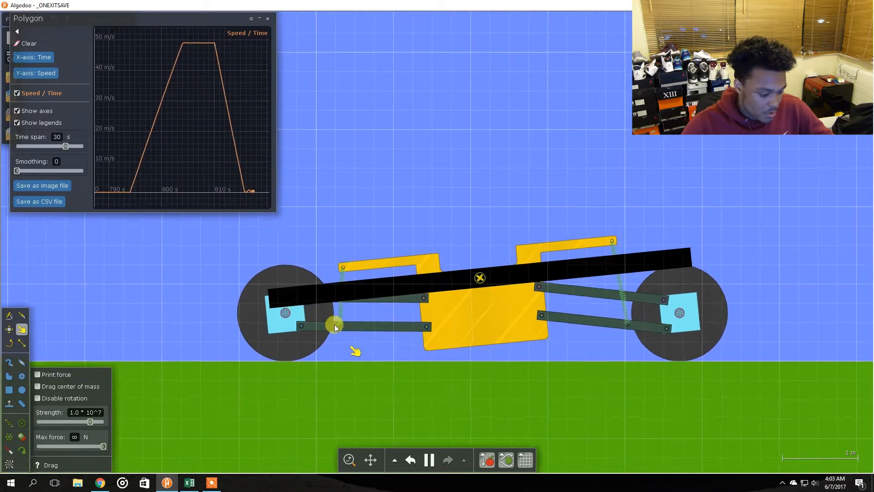
# Set the rear spring's spring constant to 1300 N/m and rerun the simulation
pyautogui.rightClick(340, 312)
pyautogui.moveTo(364, 409)
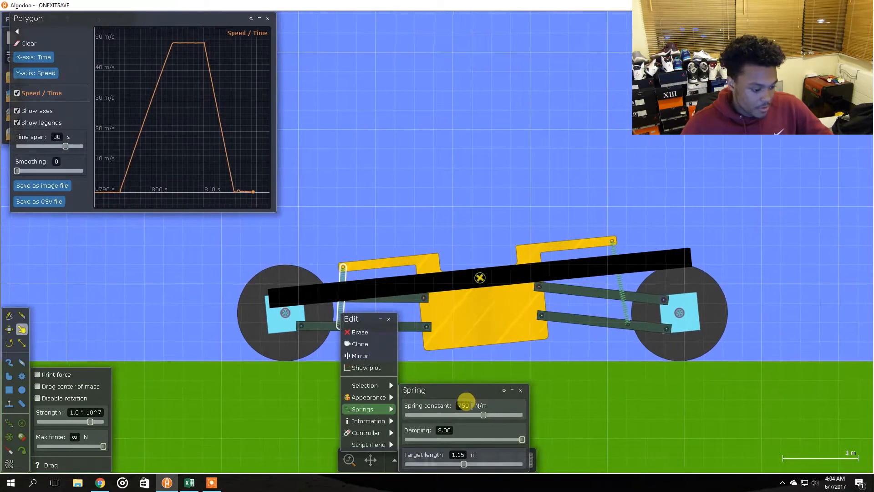
pyautogui.click(462, 405)
pyautogui.write('1300')
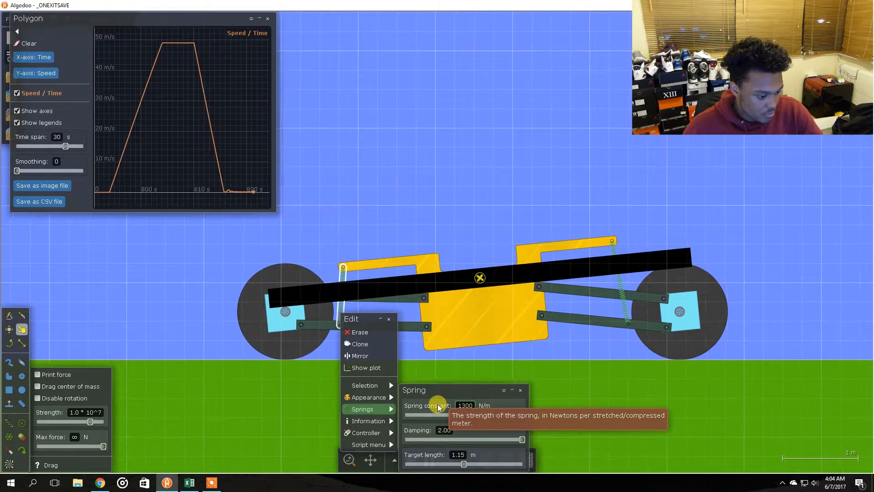
pyautogui.press('Return')
pyautogui.click(450, 150)
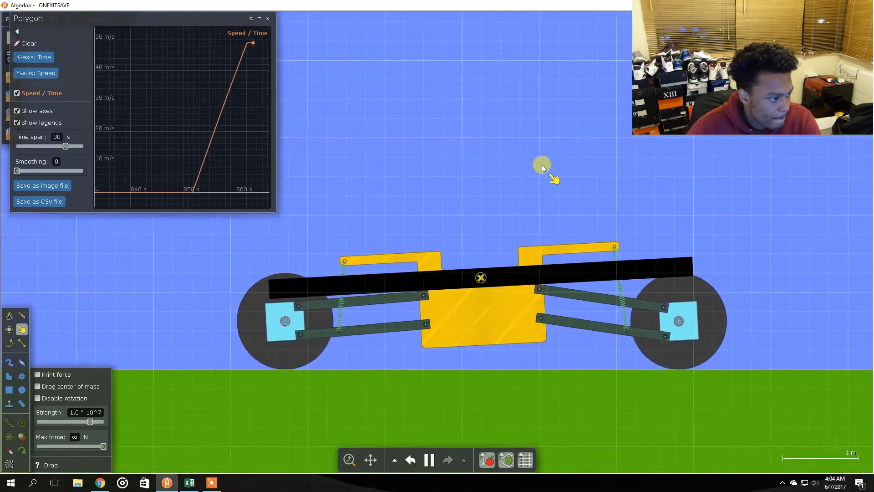
pyautogui.press('space')
# Review the rear and front spring configurations listed in the acceleration table
pyautogui.moveTo(191, 156)
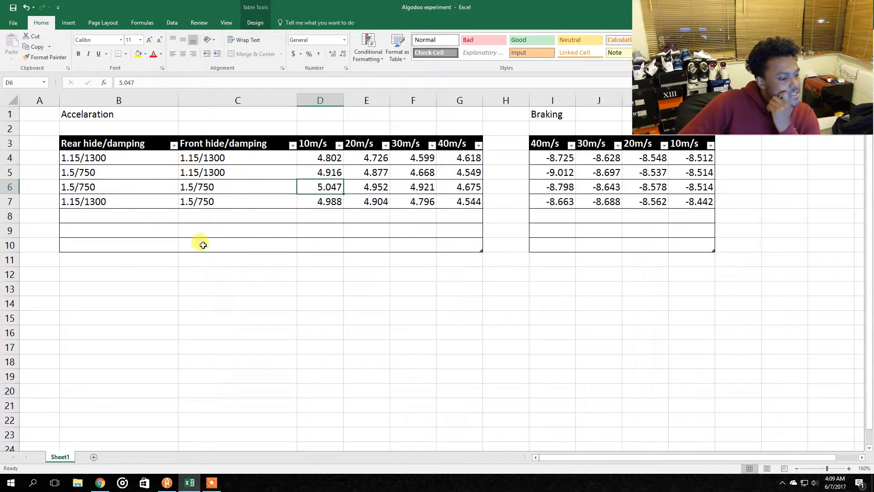
pyautogui.click(95, 188)
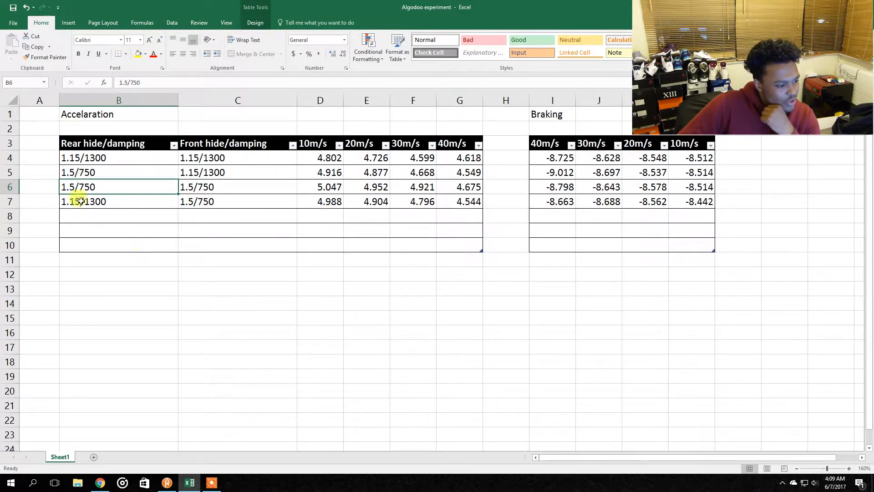
pyautogui.click(42, 188)
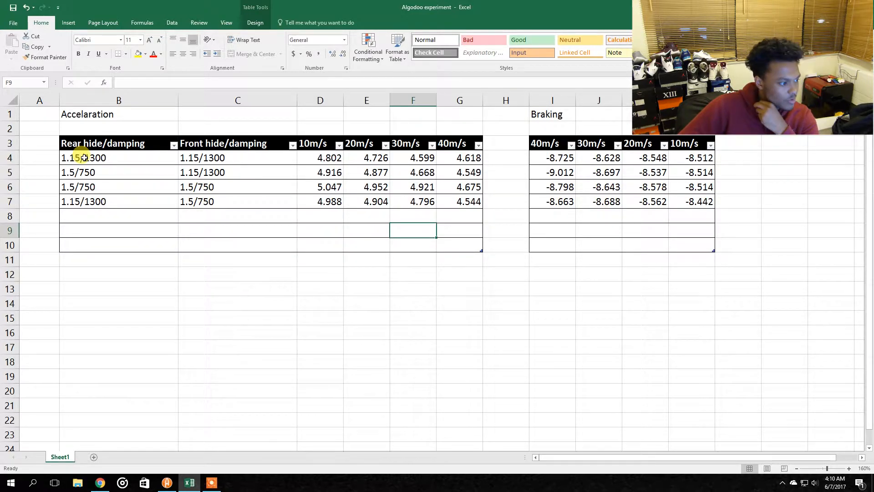
pyautogui.click(54, 159)
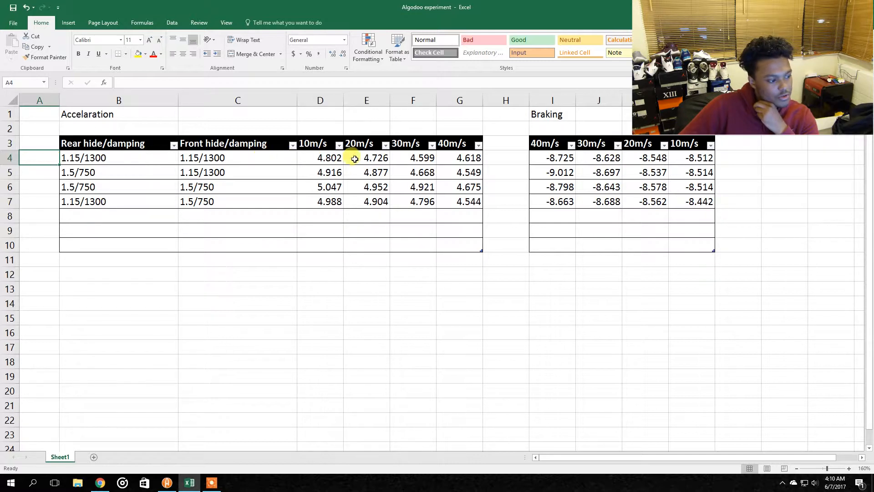
# Compare the acceleration values recorded in columns D to G of the table
pyautogui.click(509, 166)
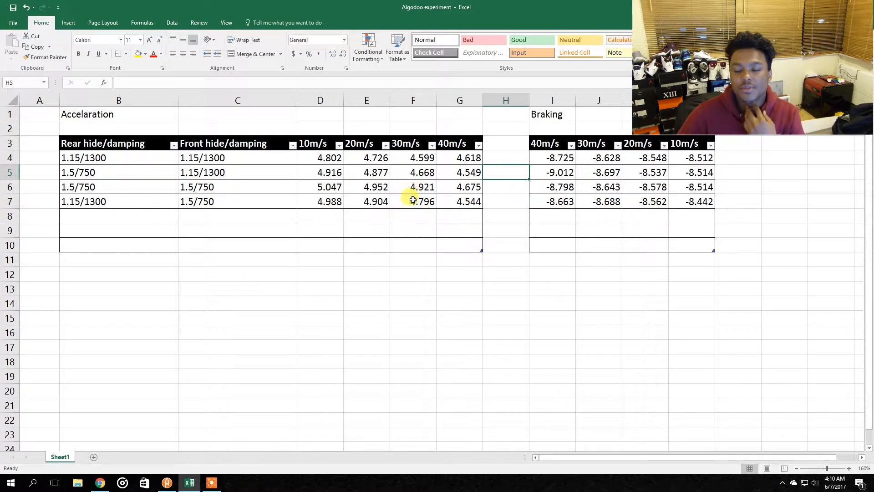
pyautogui.click(407, 230)
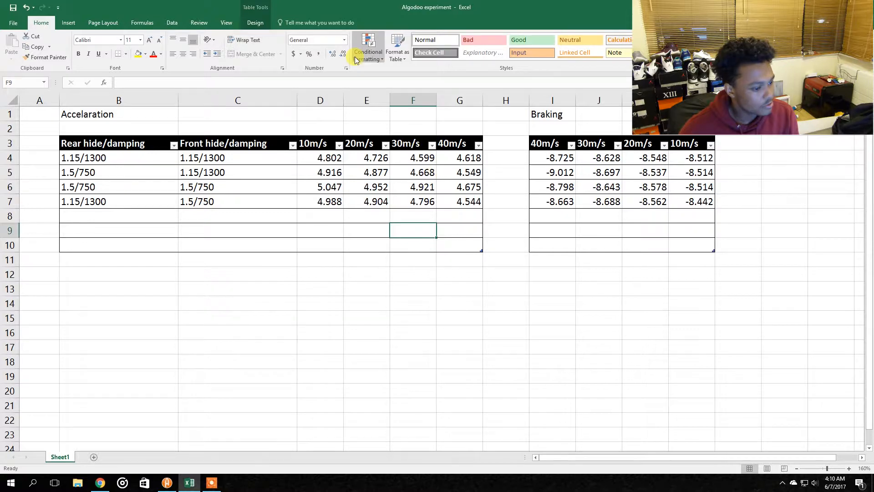
pyautogui.moveTo(314, 157); pyautogui.dragTo(469, 201)
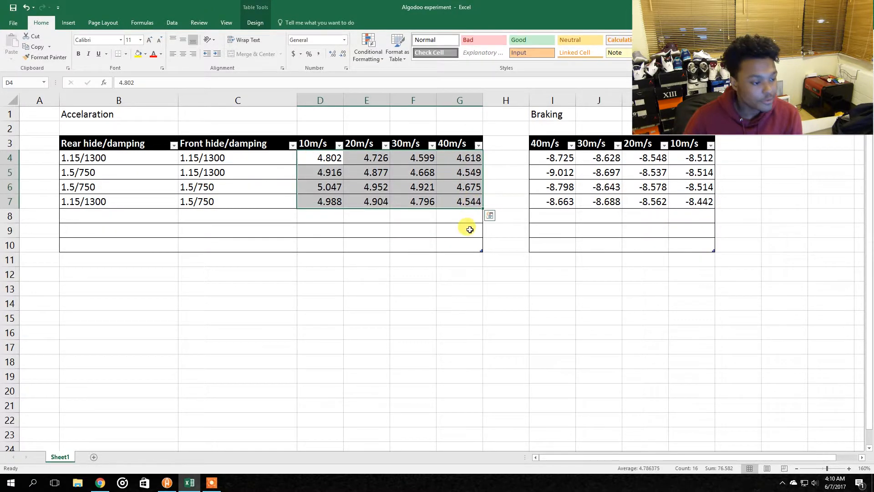
pyautogui.click(468, 230)
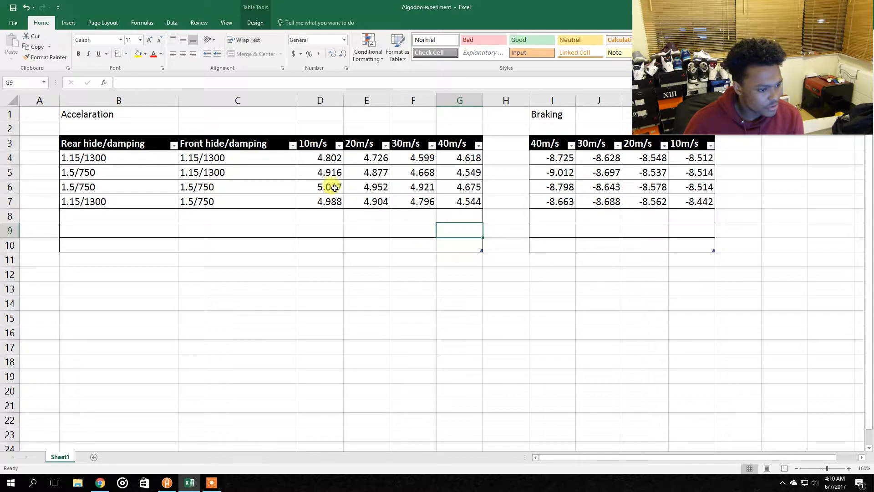
pyautogui.moveTo(322, 157); pyautogui.dragTo(323, 203)
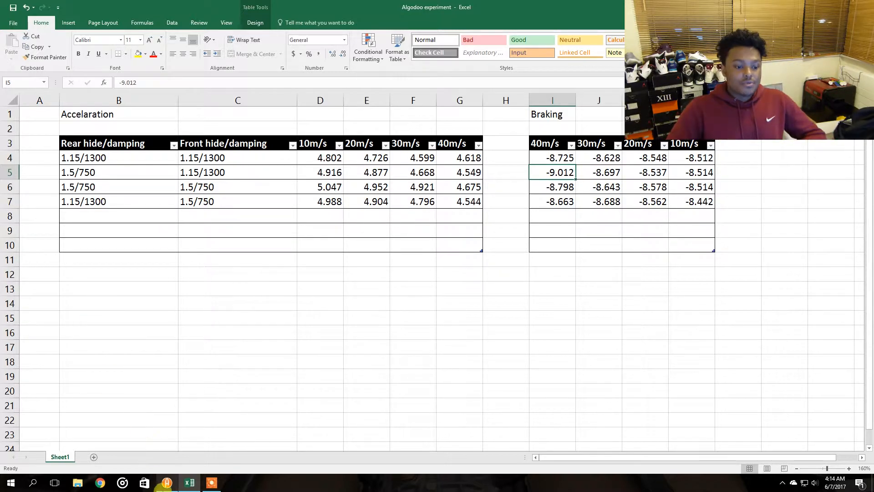
# Switch to Algodoo and set the rear spring's target length to 1.70 m and spring constant to 450 N/m
pyautogui.click(165, 482)
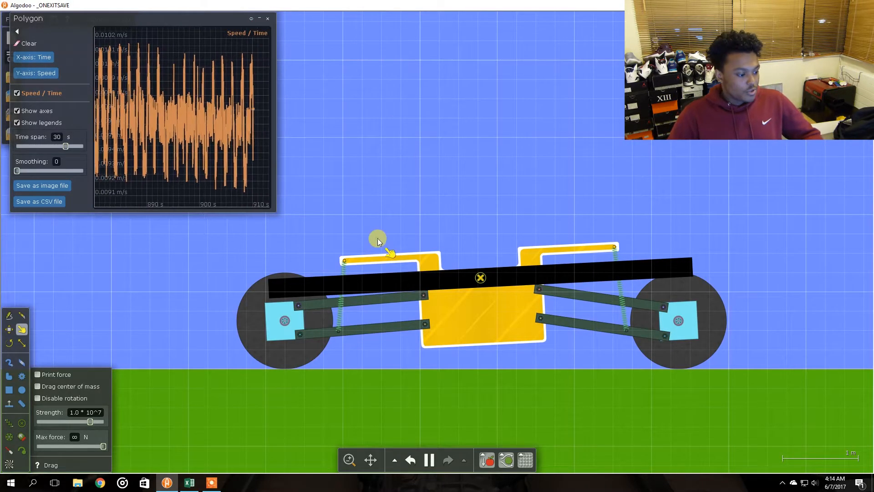
pyautogui.rightClick(342, 302)
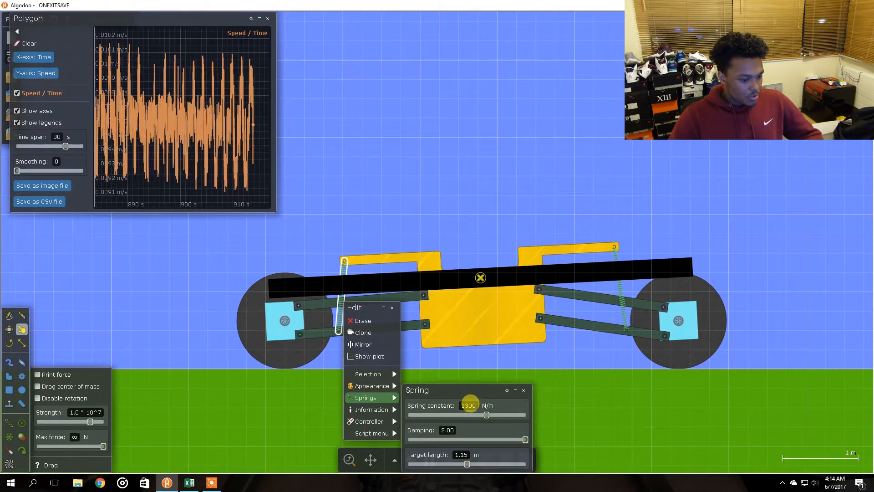
pyautogui.click(462, 453)
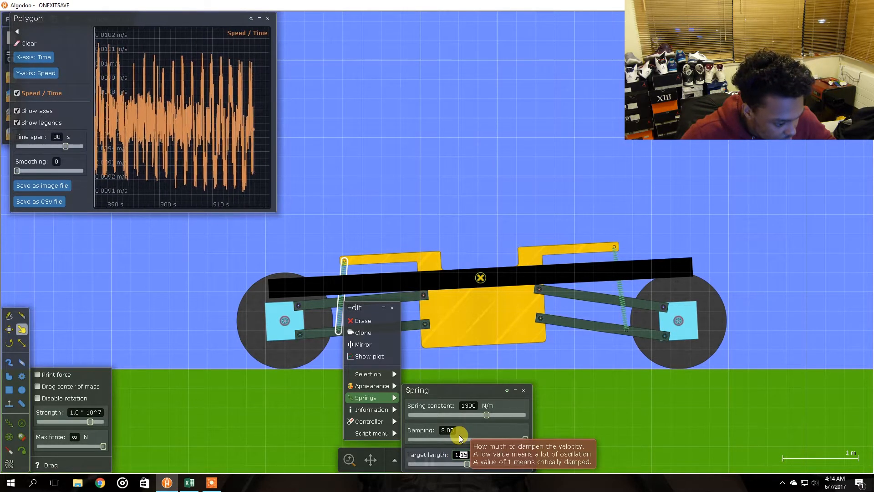
pyautogui.press('BackSpace')
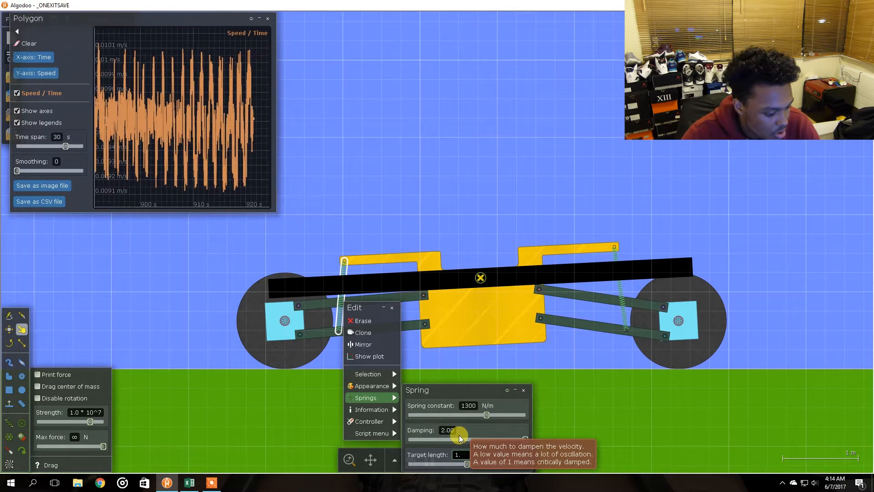
pyautogui.write('70')
pyautogui.press('Return')
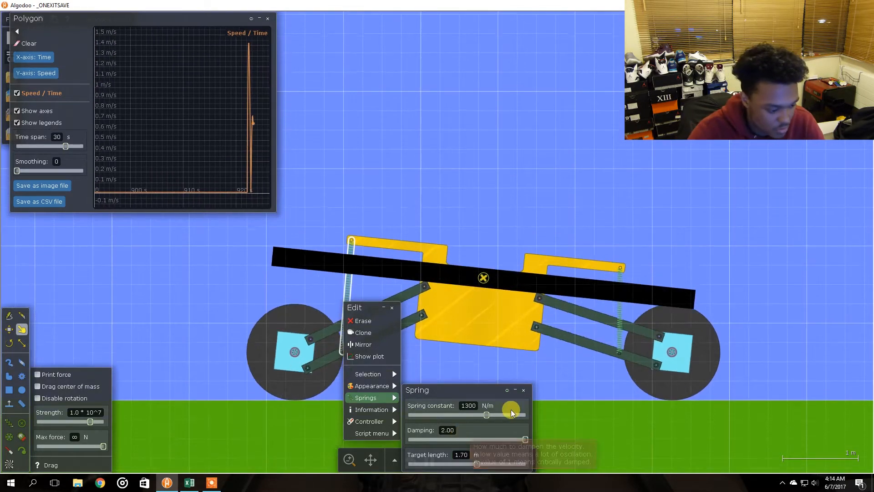
pyautogui.click(469, 405)
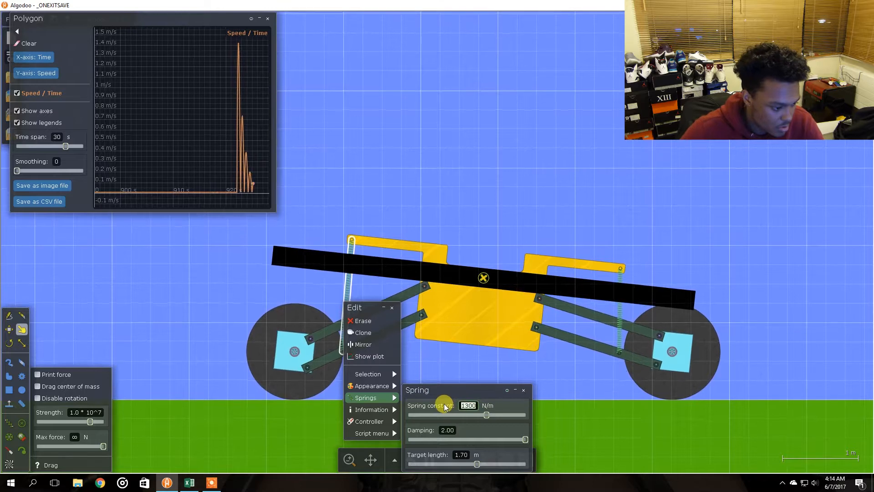
pyautogui.write('450')
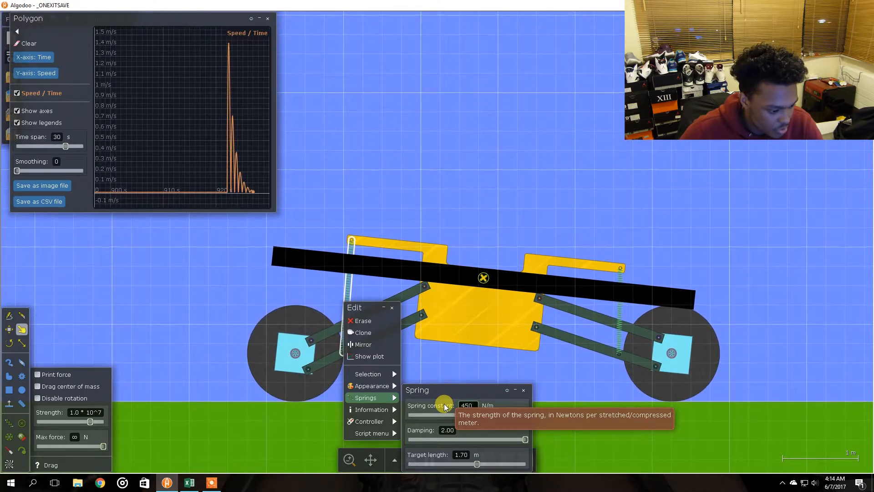
pyautogui.press('Return')
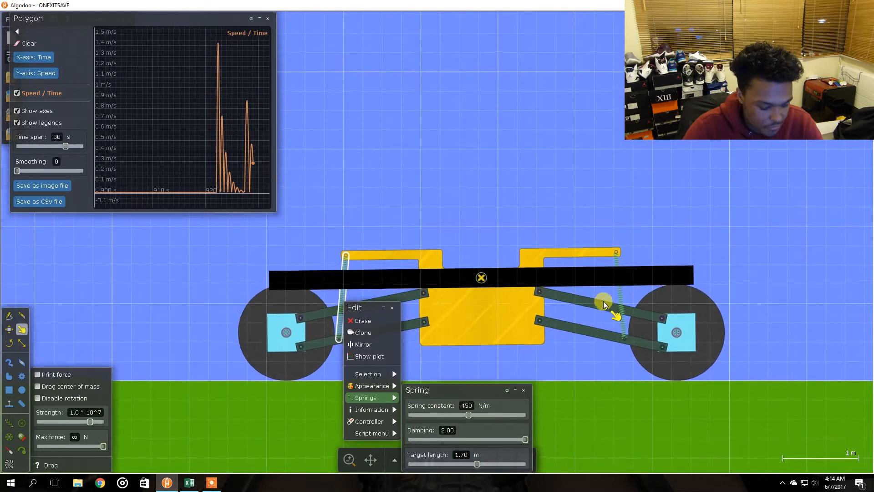
# Set the front spring's spring constant to 450 N/m and its target length to 1.85 m
pyautogui.rightClick(619, 298)
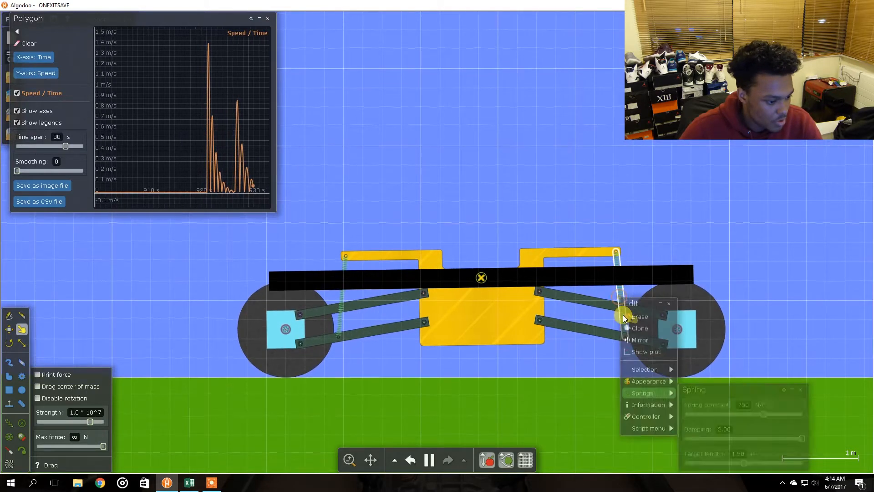
pyautogui.click(746, 405)
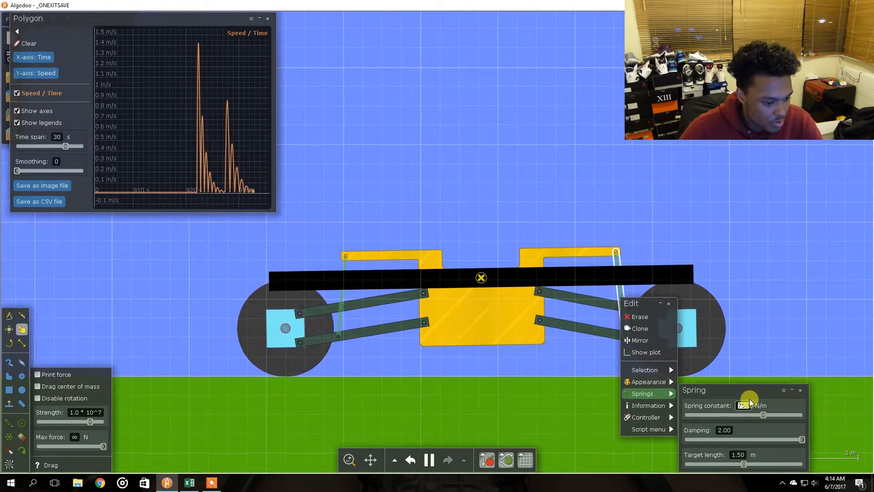
pyautogui.write('450')
pyautogui.press('Return')
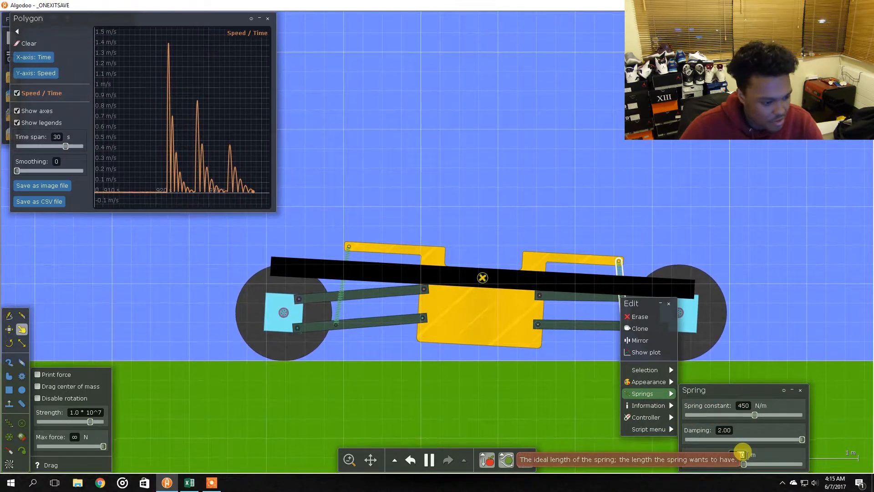
pyautogui.press('Return')
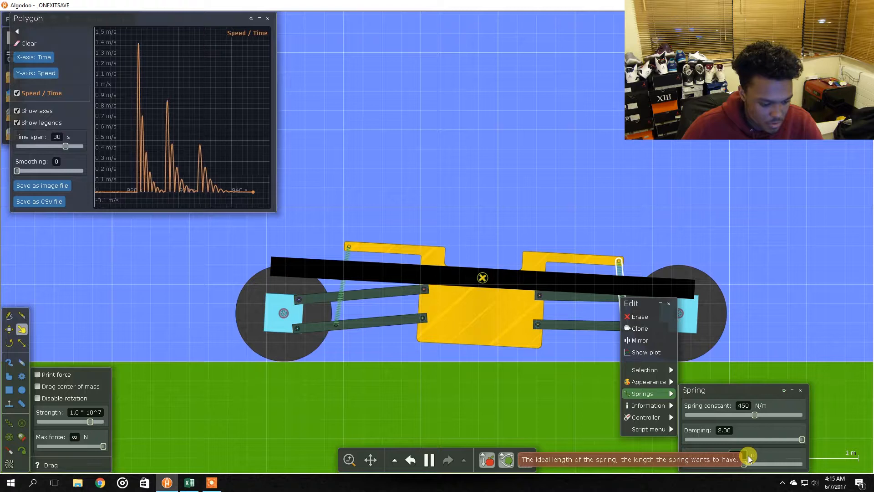
pyautogui.press('Return')
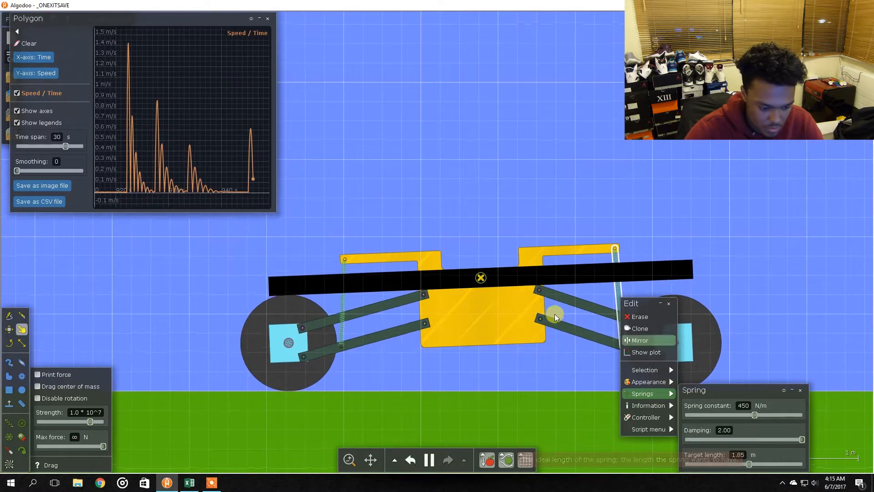
# Set the rear spring's target length to 1.85 m and close its settings
pyautogui.rightClick(345, 305)
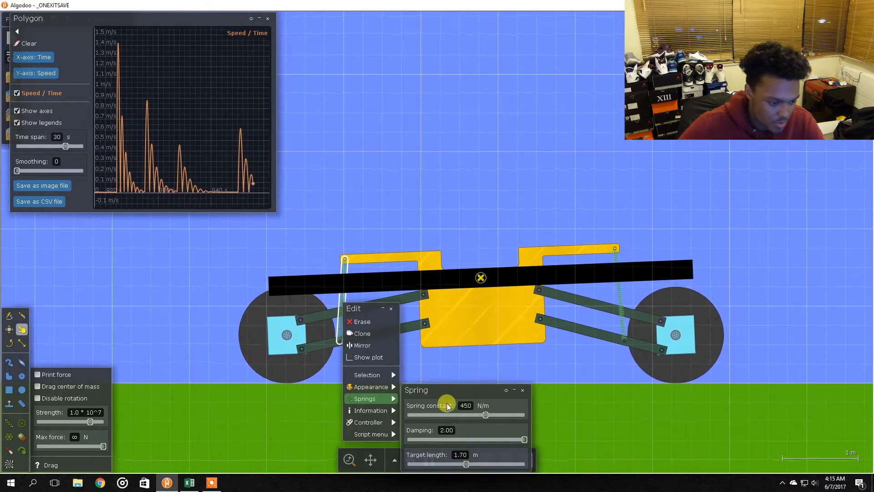
pyautogui.click(469, 454)
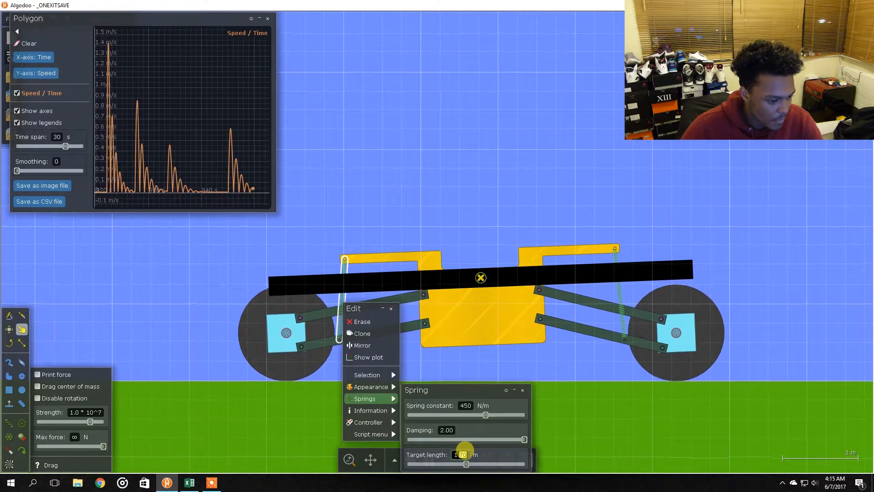
pyautogui.press('BackSpace')
pyautogui.press('BackSpace')
pyautogui.write('85')
pyautogui.press('Return')
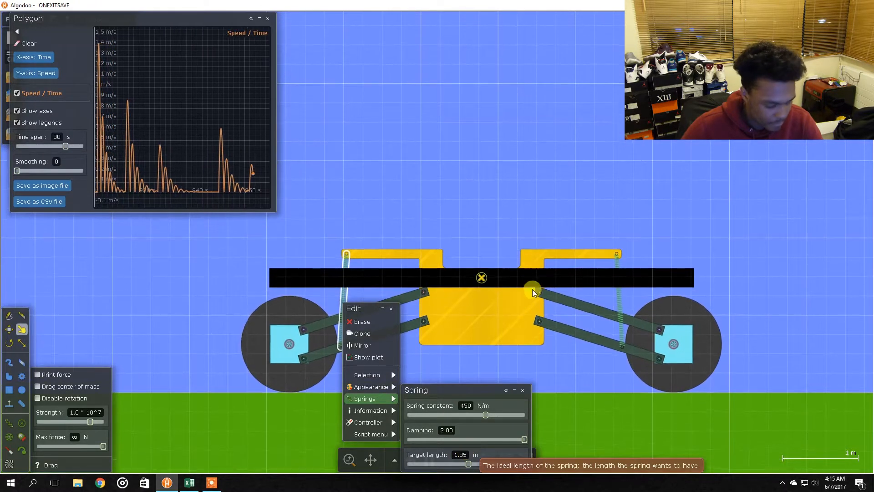
pyautogui.click(532, 261)
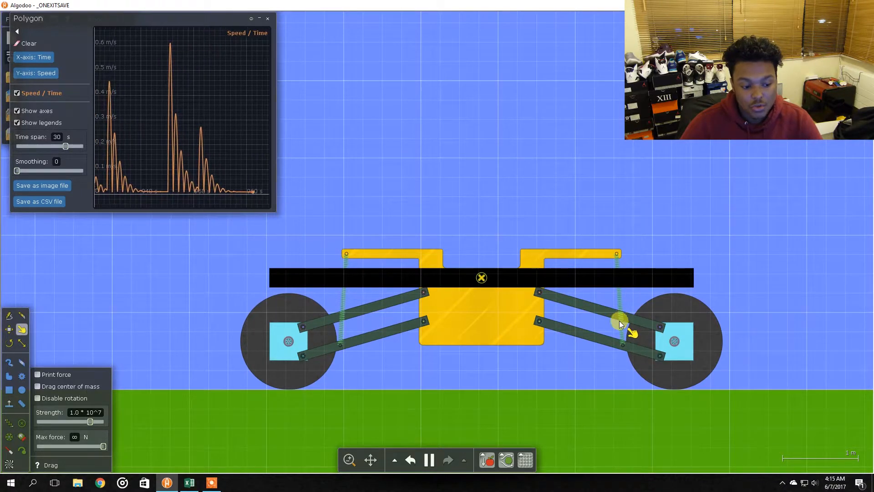
# Drive the car forward briefly, then undo the run
pyautogui.hotkey('alt', 'Tab')
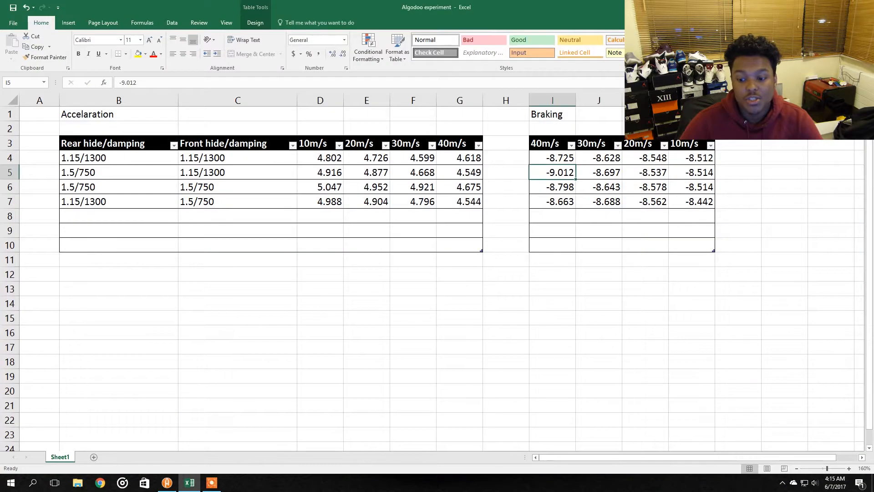
pyautogui.hotkey('alt', 'Tab')
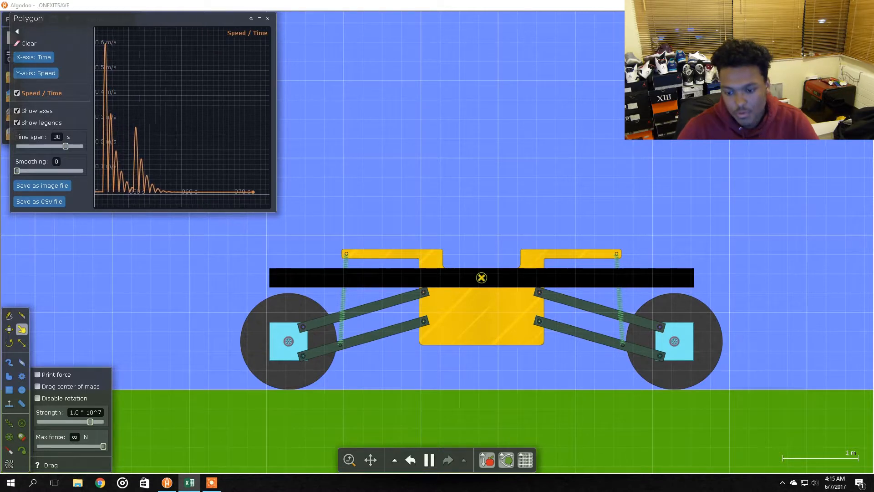
pyautogui.click(549, 210)
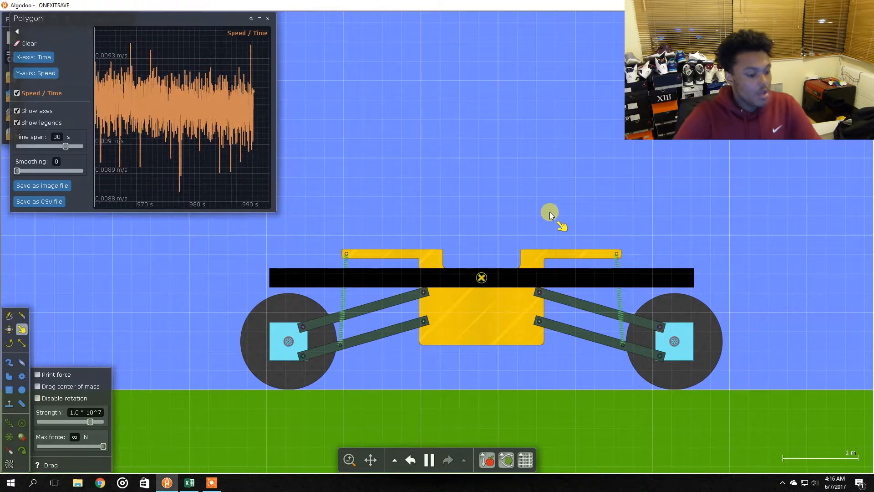
pyautogui.press('Right')
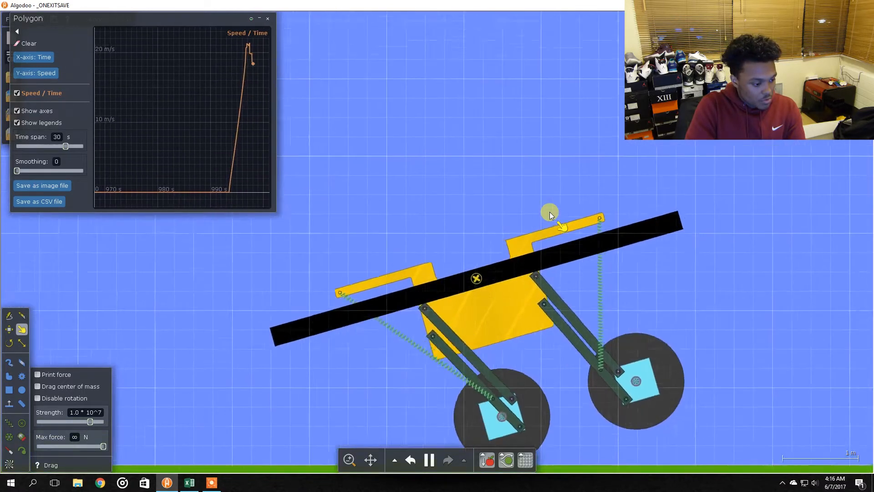
pyautogui.hotkey('ctrl', 'z')
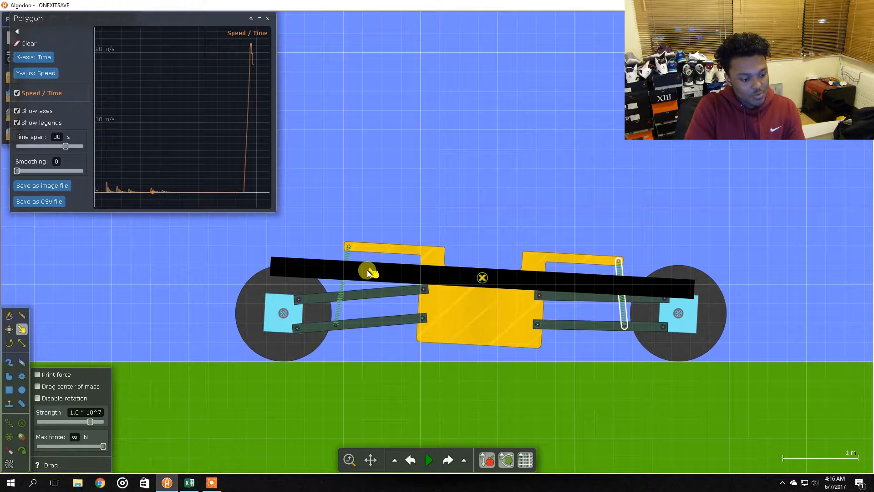
# Check the rear spring's target length and resume the simulation
pyautogui.rightClick(342, 291)
pyautogui.moveTo(366, 384)
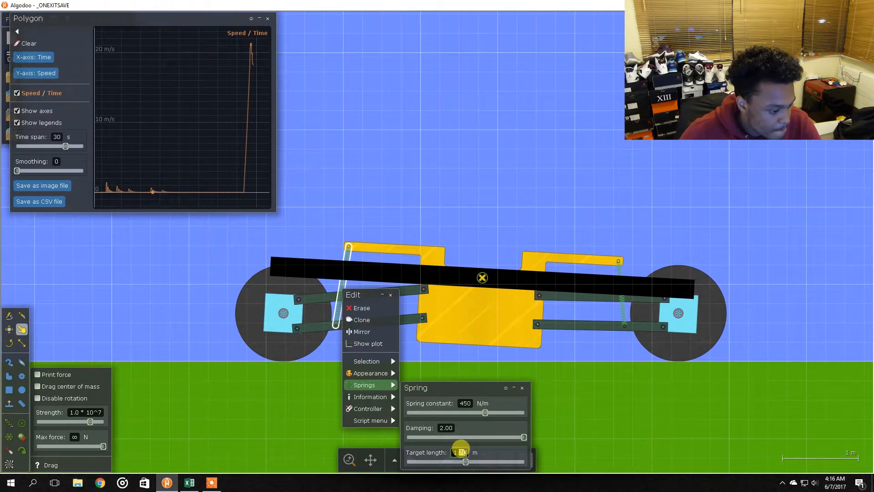
pyautogui.click(460, 450)
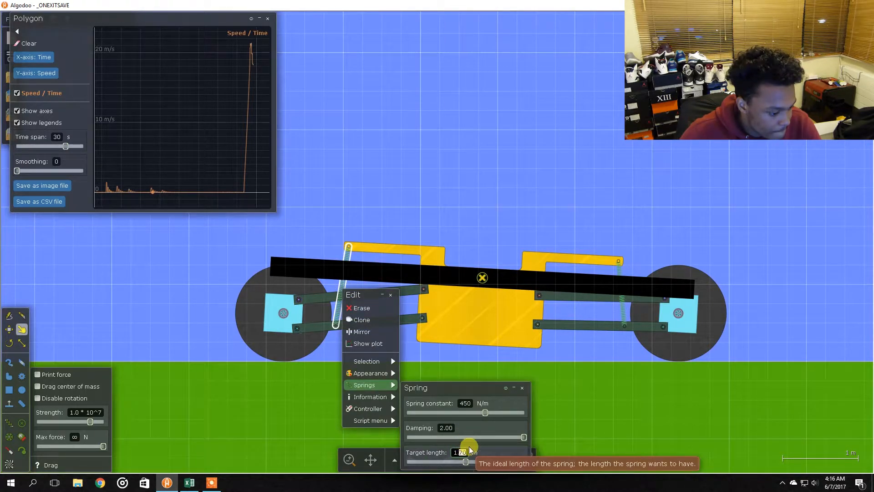
pyautogui.click(488, 189)
pyautogui.press('space')
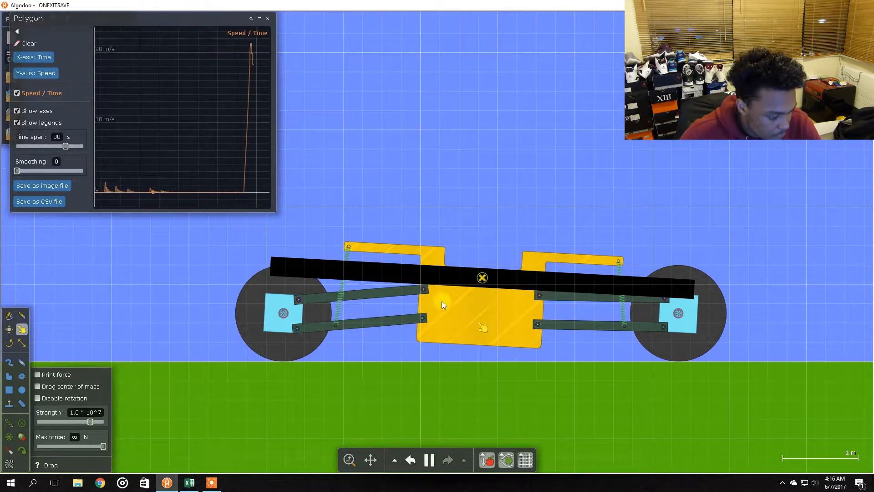
# Set the front spring's target length to 1.70 m
pyautogui.rightClick(624, 317)
pyautogui.moveTo(648, 407)
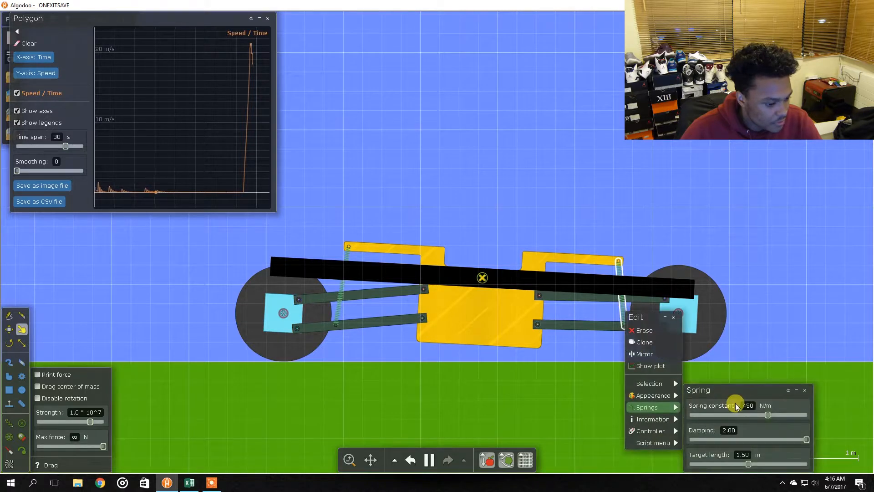
pyautogui.moveTo(747, 460); pyautogui.dragTo(751, 462)
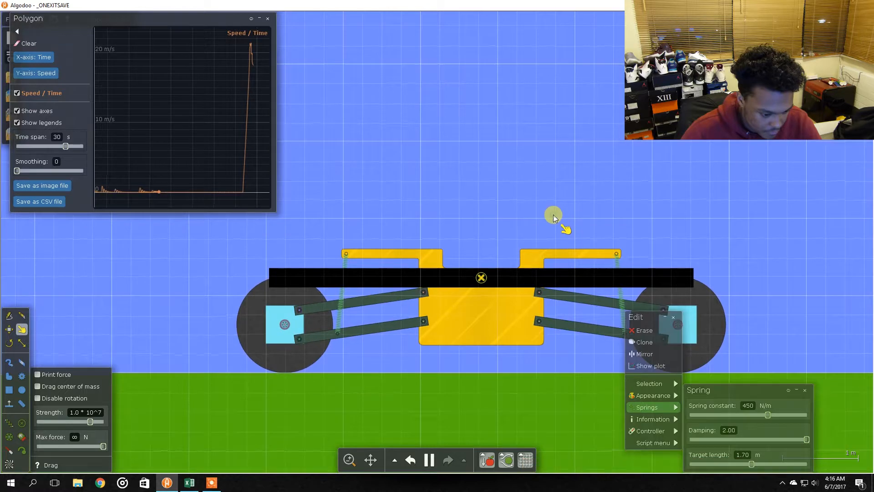
# Set the rear spring's spring constant to 650 N/m
pyautogui.rightClick(341, 299)
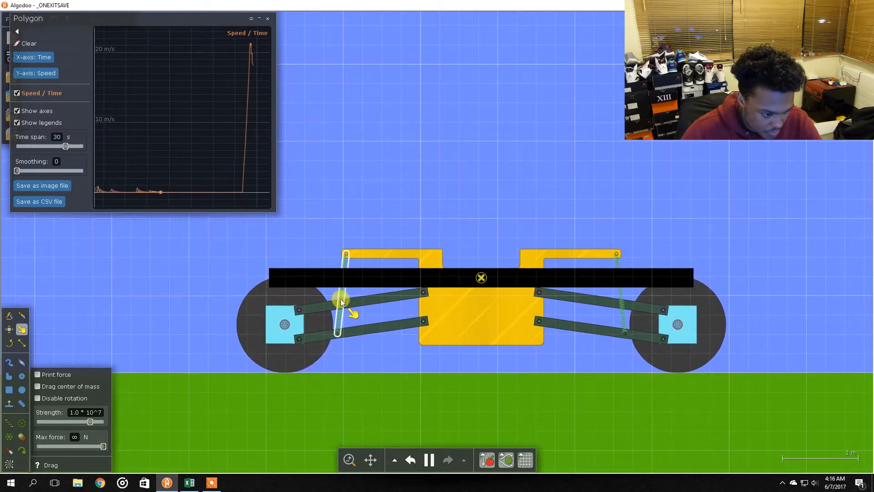
pyautogui.moveTo(364, 395)
pyautogui.click(466, 406)
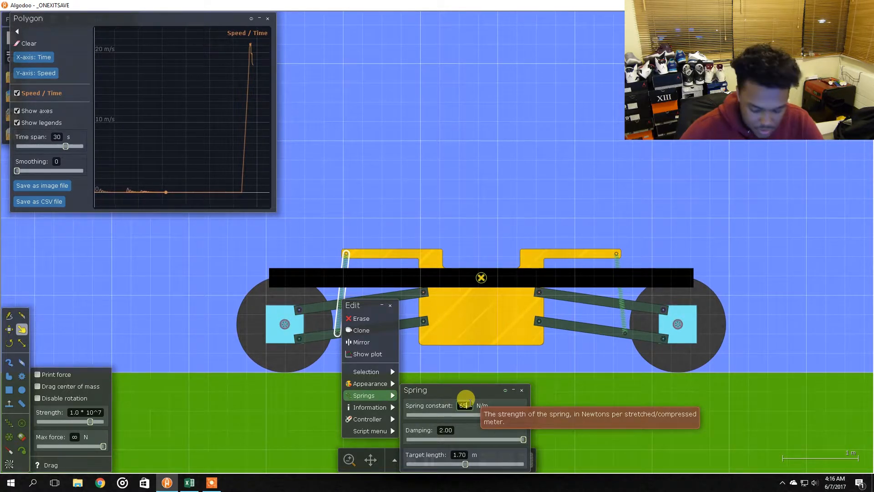
pyautogui.write('650')
pyautogui.press('Return')
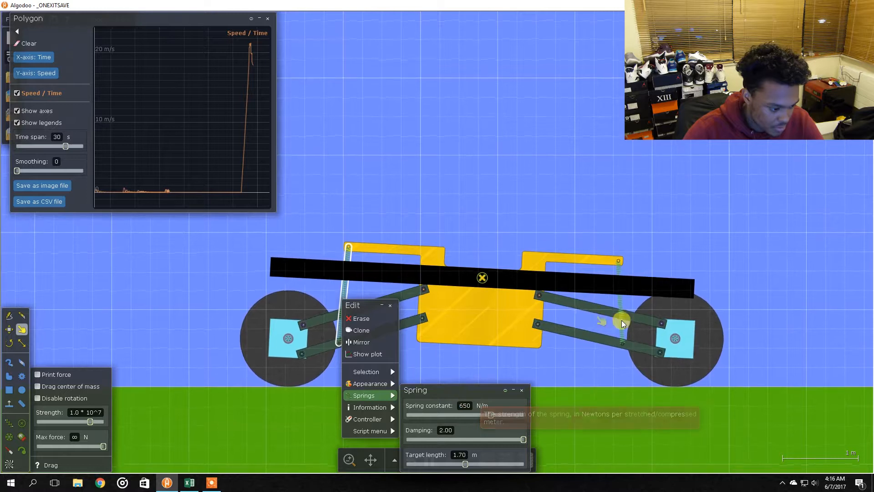
# Re-enter 650 N/m as the rear spring's spring constant and close its menu
pyautogui.rightClick(621, 319)
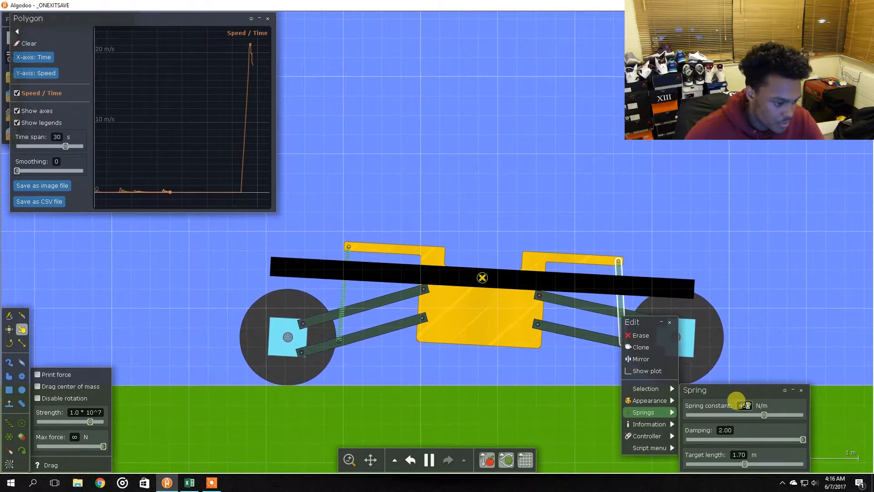
pyautogui.click(725, 406)
pyautogui.write('650')
pyautogui.press('Return')
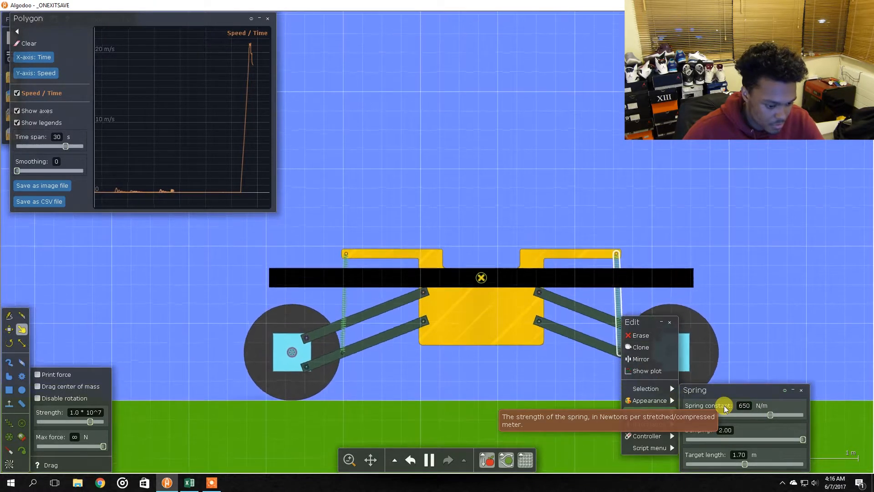
pyautogui.click(720, 217)
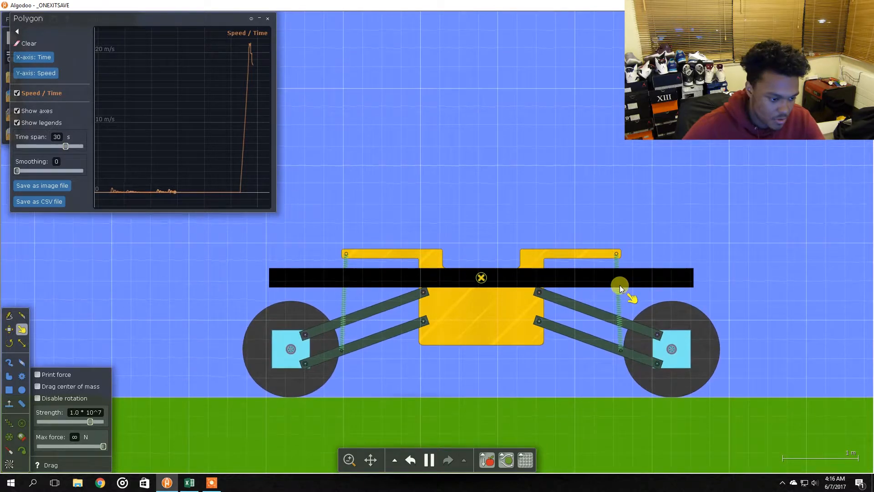
# Select both springs and set their spring constant to 600 N/m
pyautogui.keyDown('shift'); pyautogui.click(343, 308); pyautogui.keyUp('shift')
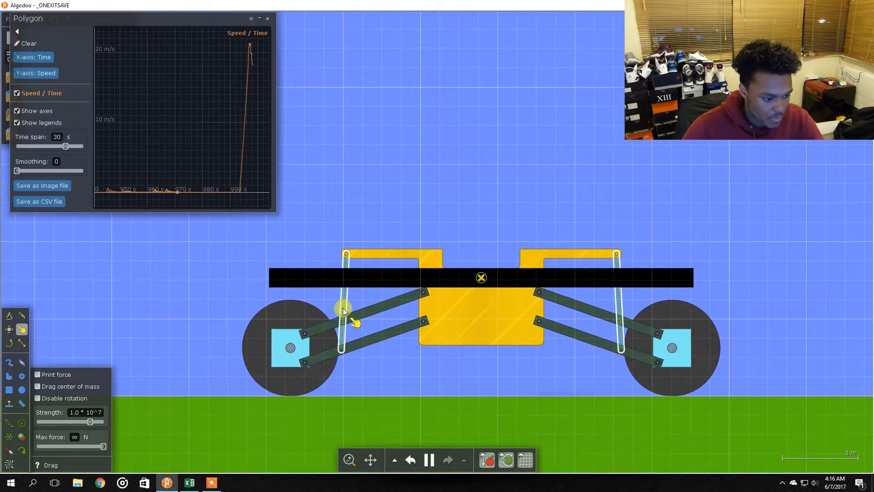
pyautogui.rightClick(344, 310)
pyautogui.moveTo(371, 404)
pyautogui.click(469, 401)
pyautogui.click(471, 401)
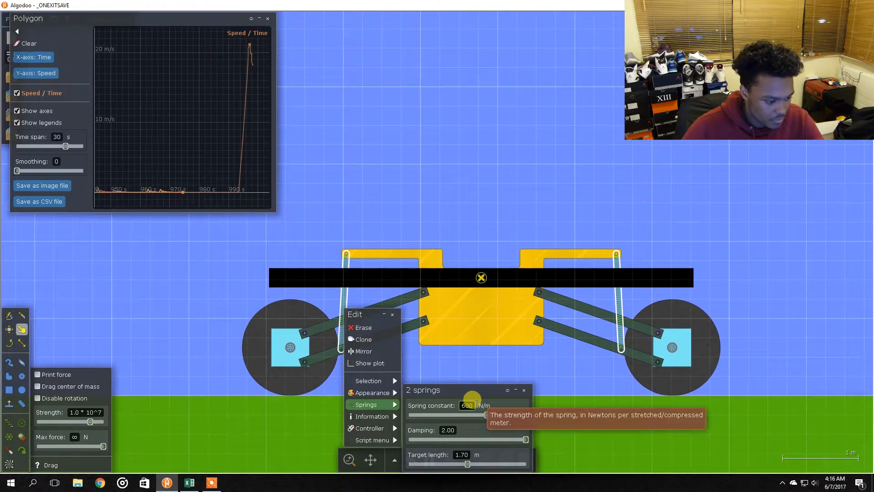
pyautogui.write('600')
pyautogui.click(581, 189)
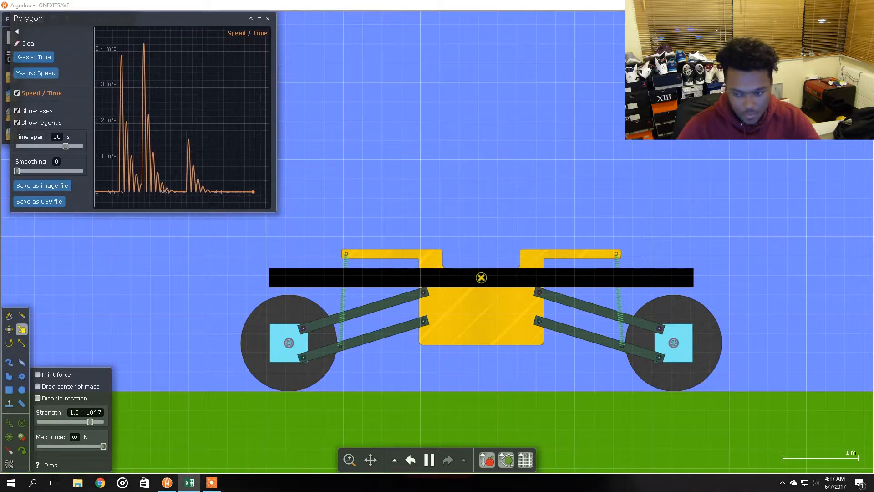
# Drive the car forward to top speed and pause the simulation
pyautogui.click(548, 166)
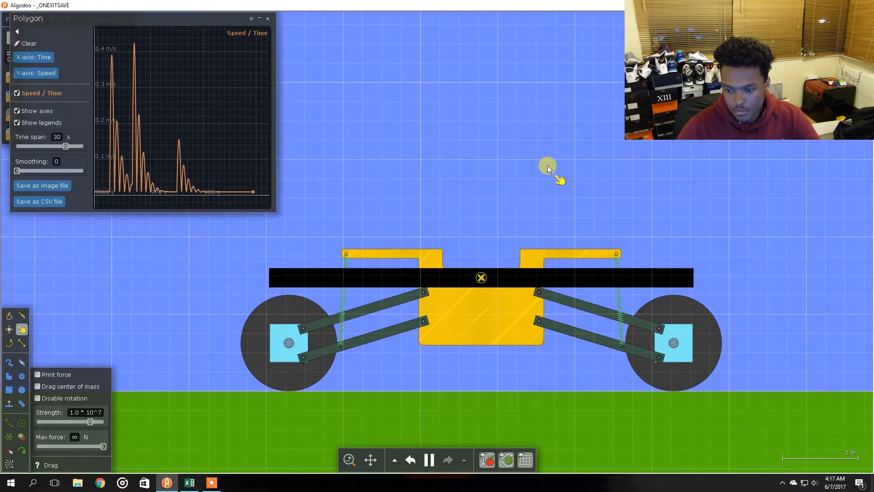
pyautogui.press('Right')
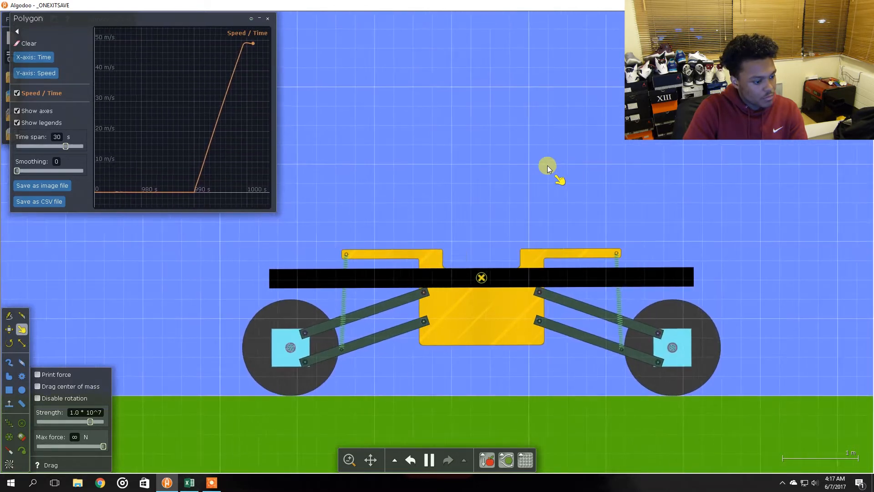
pyautogui.press('space')
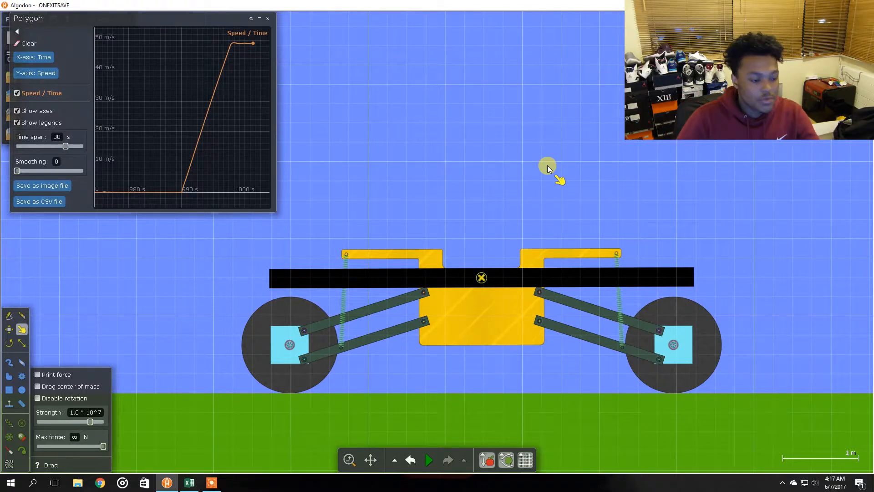
# Examine the braking section of the speed-time graph
pyautogui.moveTo(195, 160)
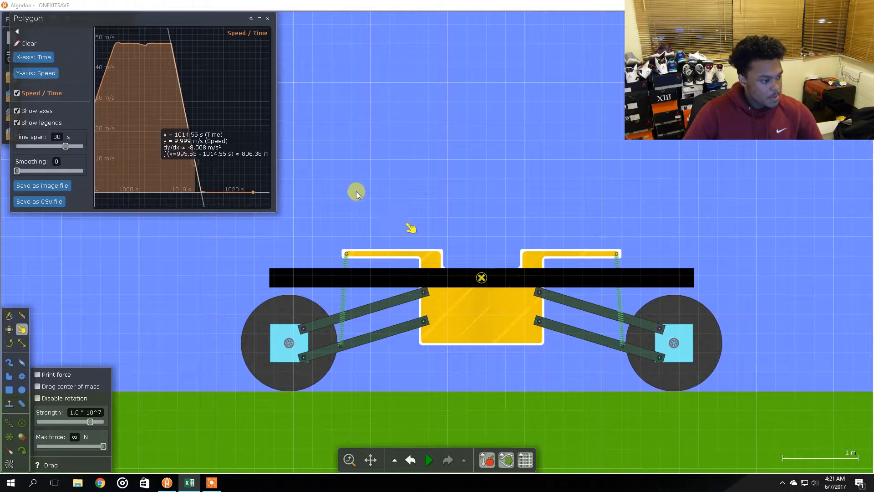
pyautogui.click(363, 143)
pyautogui.click(344, 294)
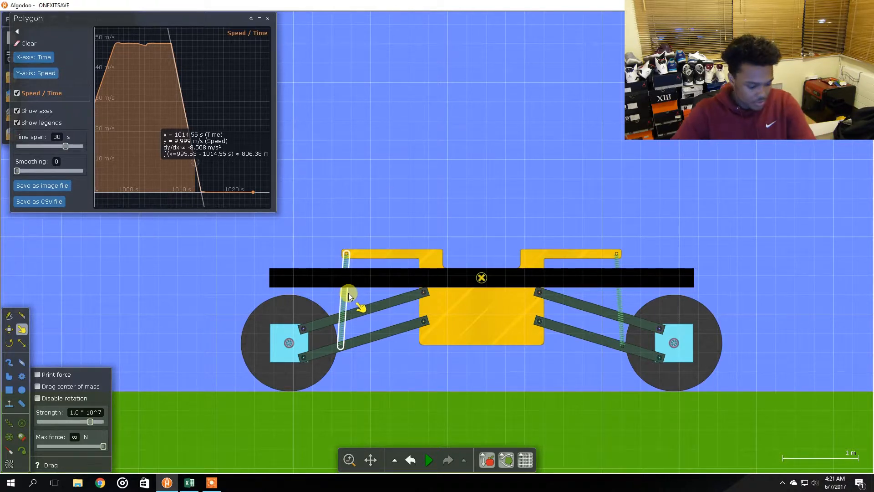
pyautogui.click(423, 230)
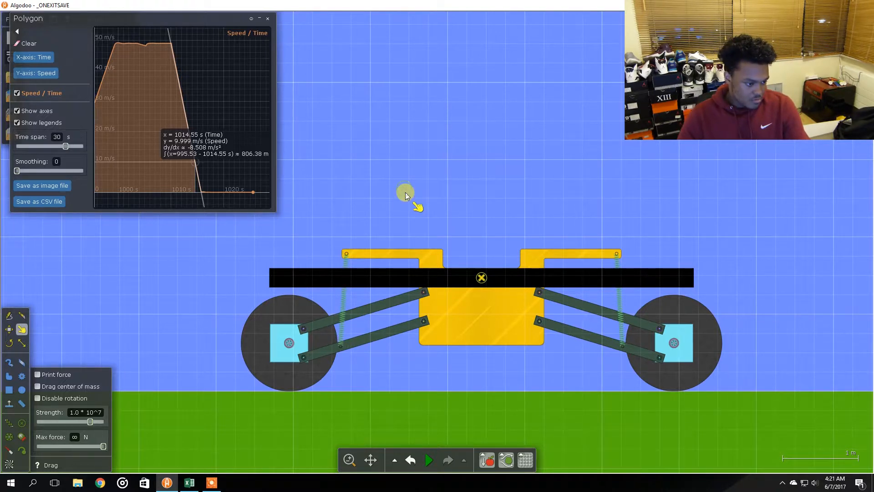
# Undo the last three actions and resume the simulation
pyautogui.hotkey('ctrl', 'z')
pyautogui.hotkey('ctrl', 'z')
pyautogui.hotkey('ctrl', 'z')
pyautogui.hotkey('ctrl', 'z')
pyautogui.hotkey('ctrl', 'z')
pyautogui.hotkey('ctrl', 'z')
pyautogui.hotkey('ctrl', 'z')
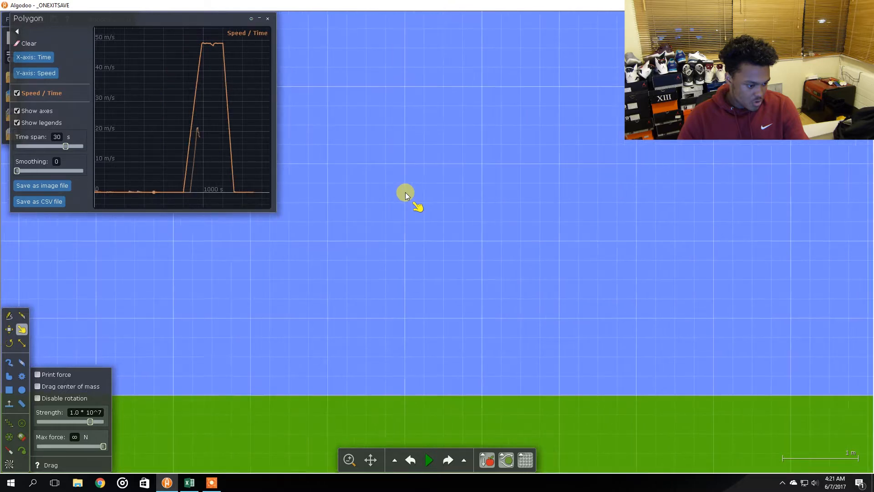
pyautogui.press('space')
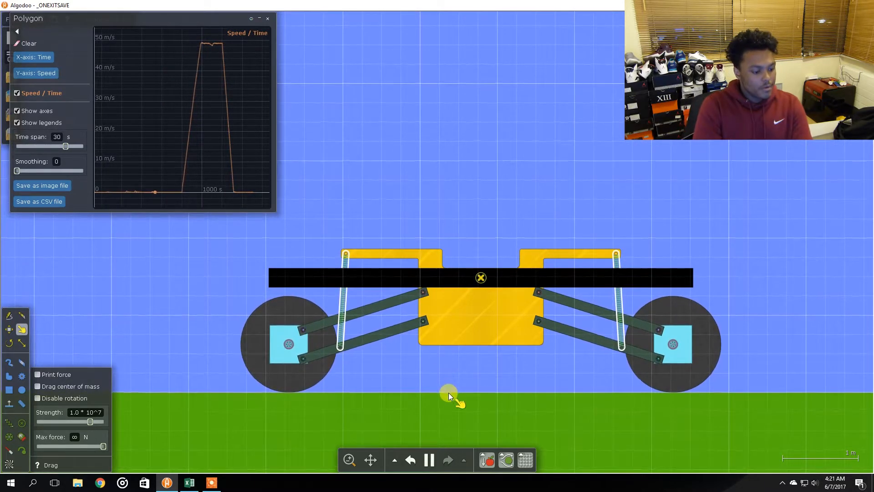
# Toggle the simulation on and off to let the car settle
pyautogui.click(429, 461)
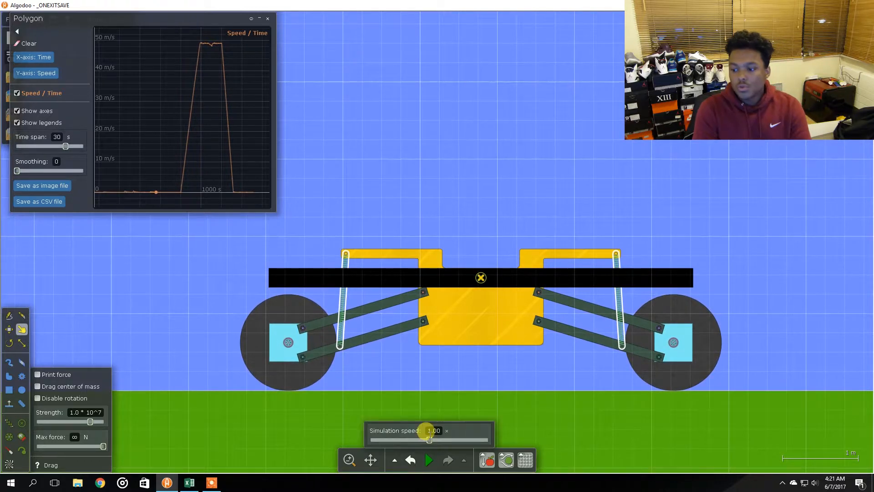
pyautogui.click(440, 126)
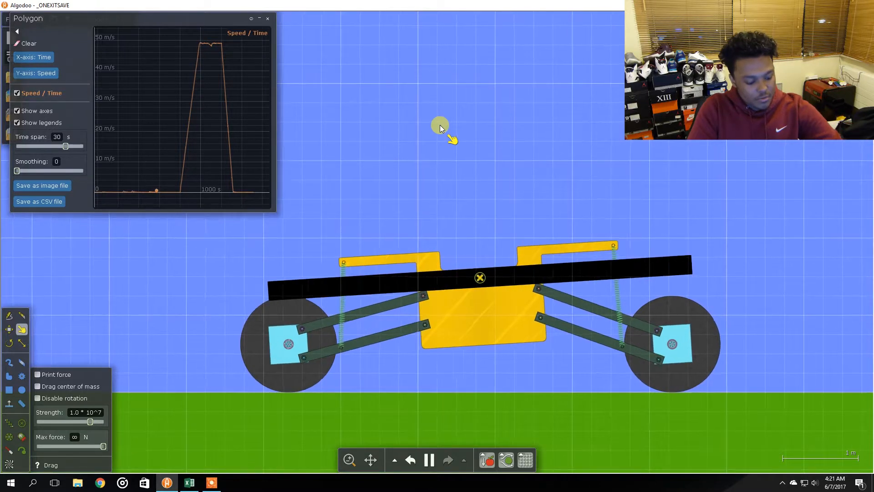
pyautogui.press('space')
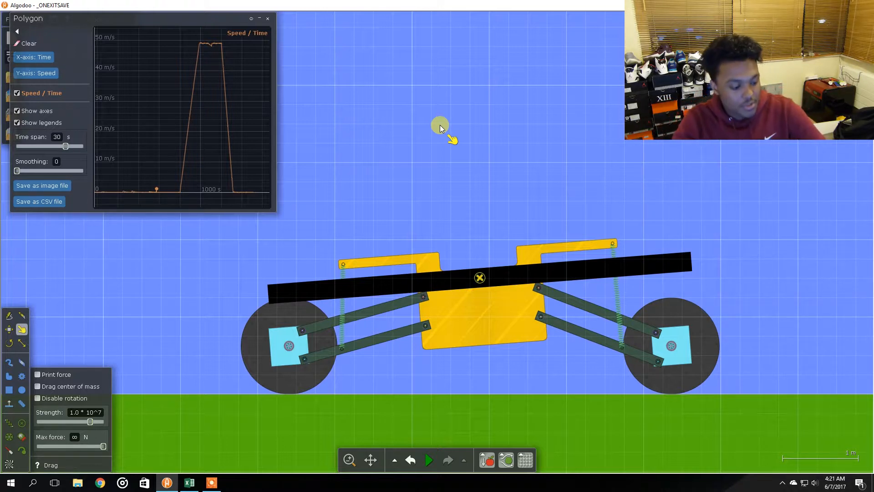
pyautogui.press('space')
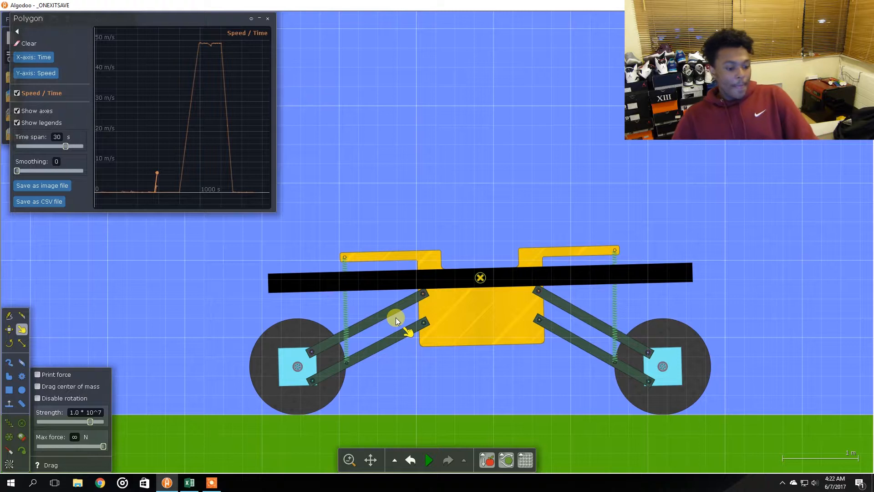
pyautogui.press('space')
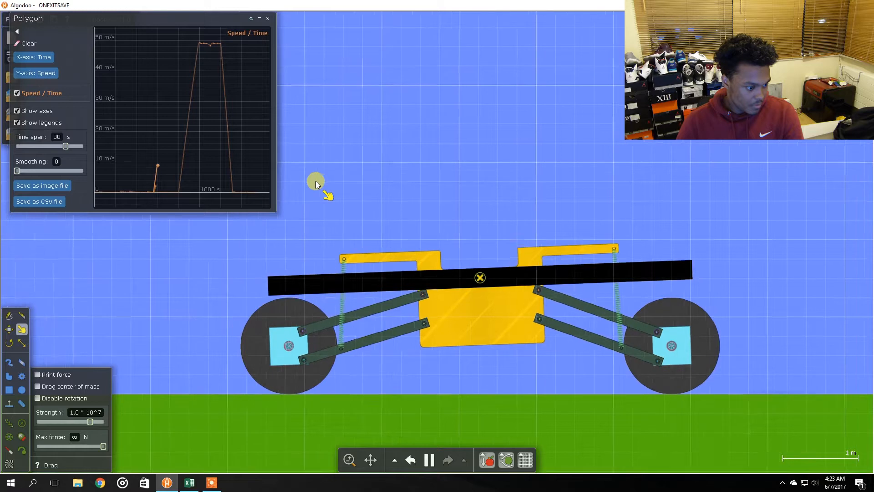
# Set the simulation speed to 0.100 while running the car's acceleration and braking test
pyautogui.moveTo(432, 459)
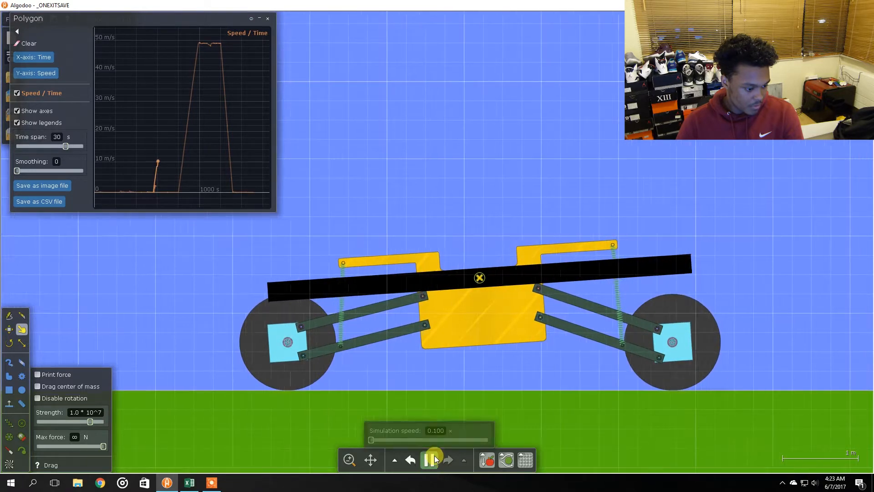
pyautogui.moveTo(391, 438); pyautogui.dragTo(519, 422)
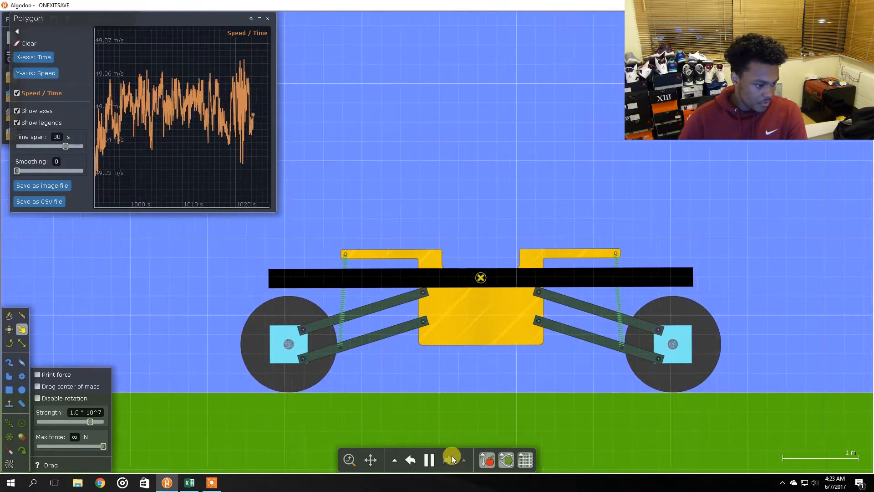
pyautogui.moveTo(429, 457)
pyautogui.moveTo(482, 439); pyautogui.dragTo(382, 356)
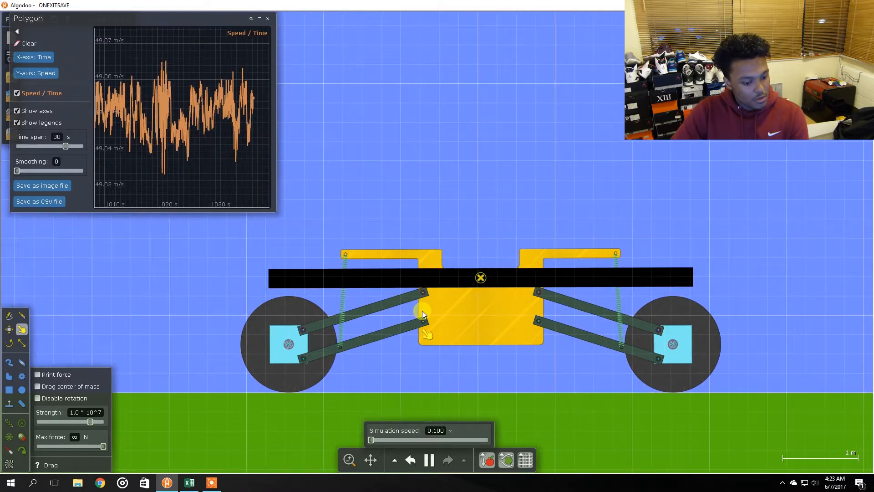
pyautogui.moveTo(441, 286); pyautogui.dragTo(441, 285)
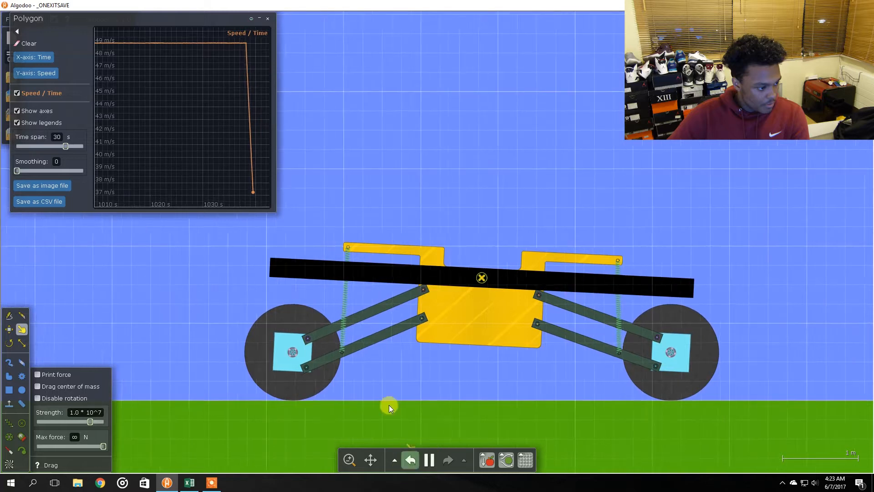
pyautogui.moveTo(430, 456)
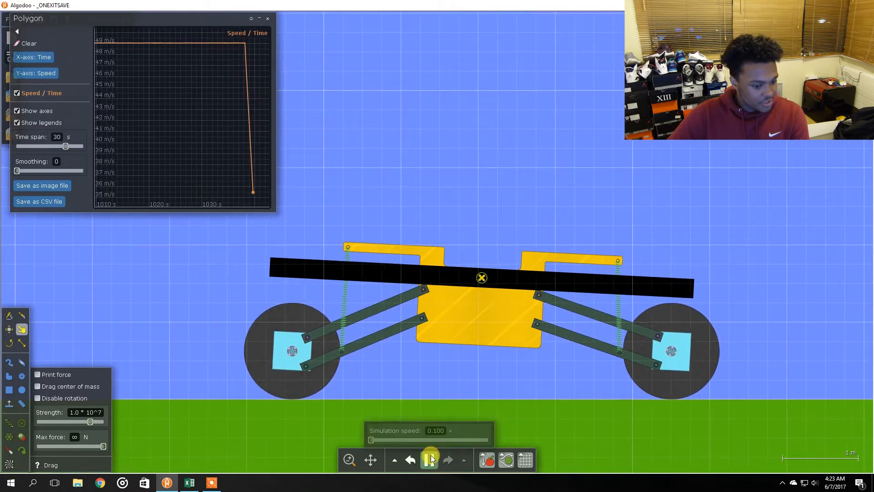
pyautogui.moveTo(373, 440); pyautogui.dragTo(342, 438)
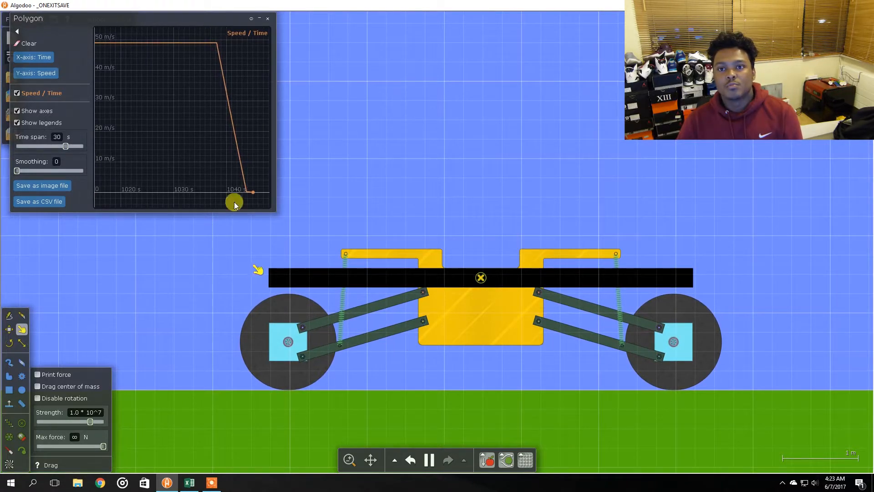
# Set the rear spring's target length to 1.40 m
pyautogui.rightClick(428, 460)
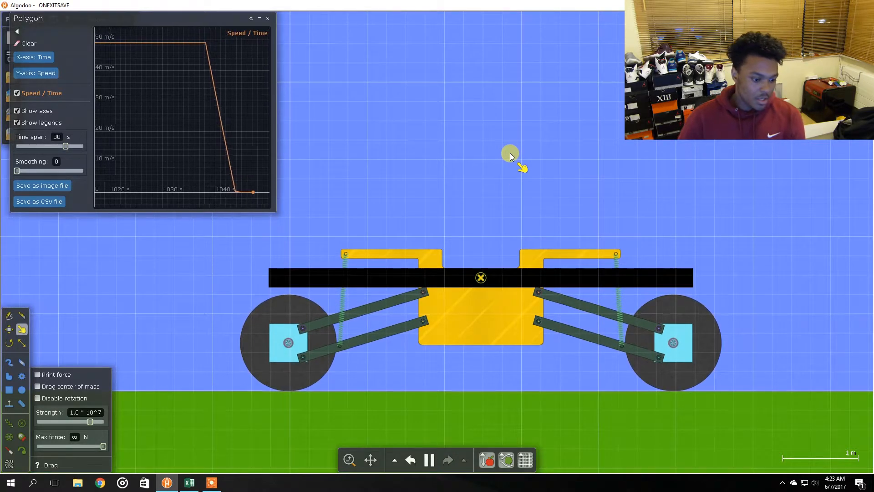
pyautogui.click(537, 213)
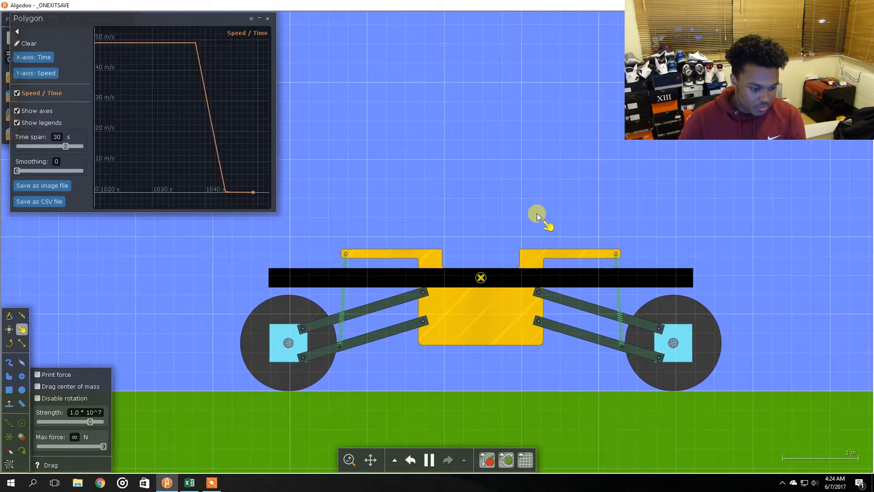
pyautogui.click(622, 316)
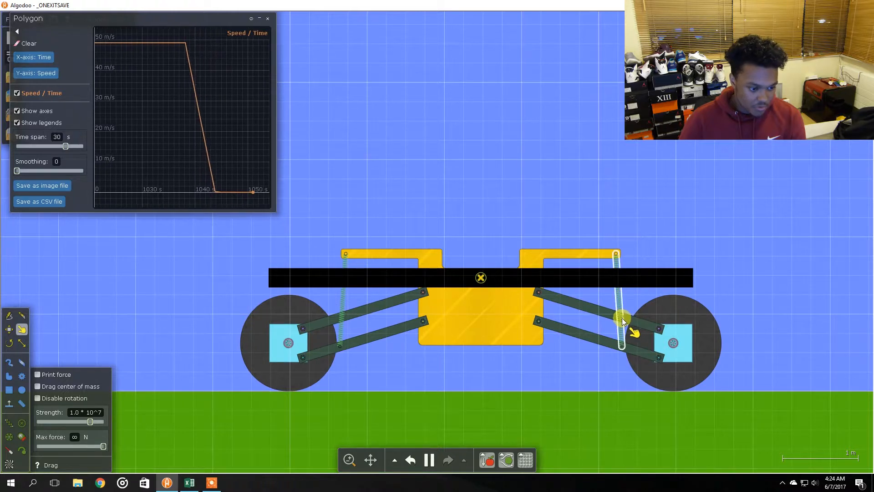
pyautogui.rightClick(621, 319)
pyautogui.moveTo(745, 464); pyautogui.dragTo(742, 464)
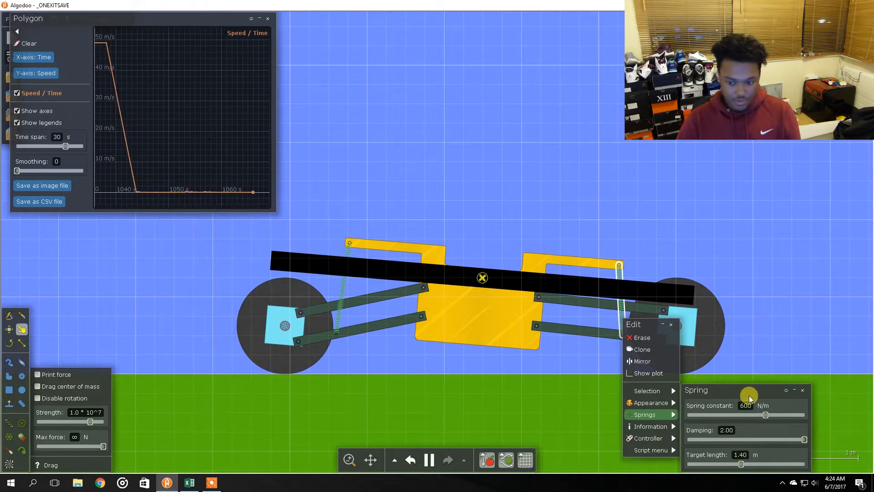
# Run the acceleration test with the new spring settings
pyautogui.hotkey('alt', 'Tab')
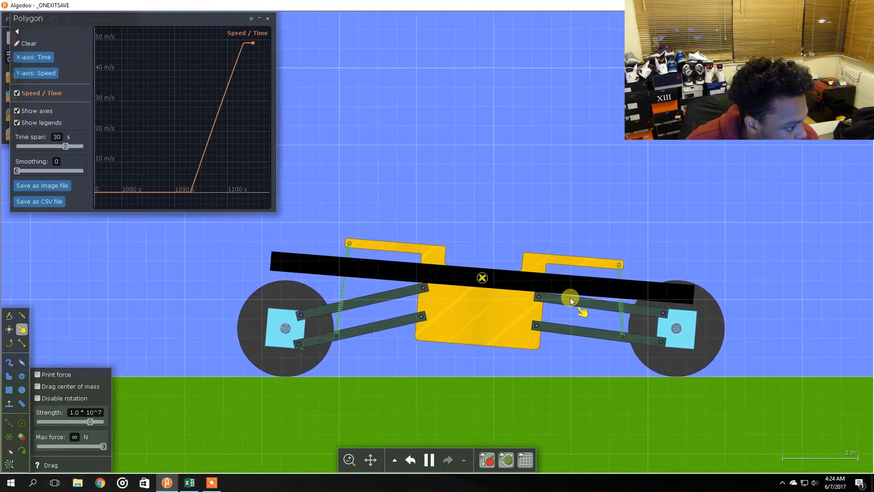
pyautogui.press('space')
pyautogui.moveTo(196, 165)
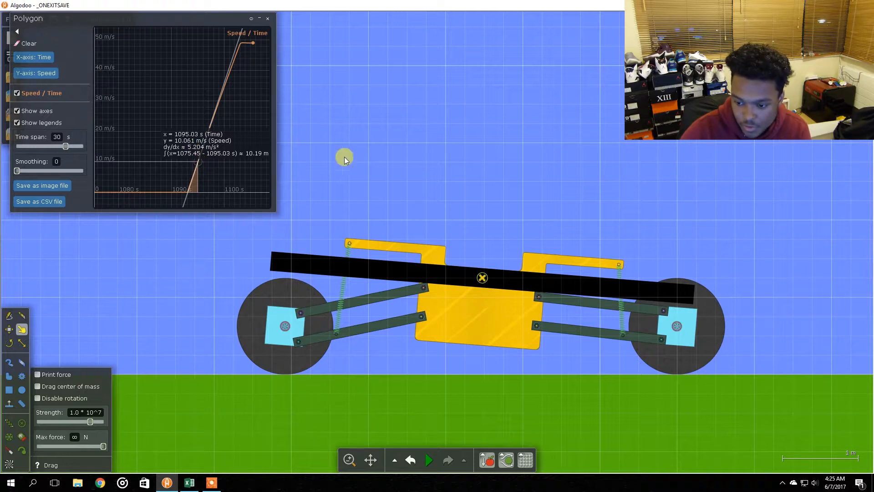
# Read the speed graph at successive speeds and record the acceleration times in the Excel table
pyautogui.hotkey('alt', 'Tab')
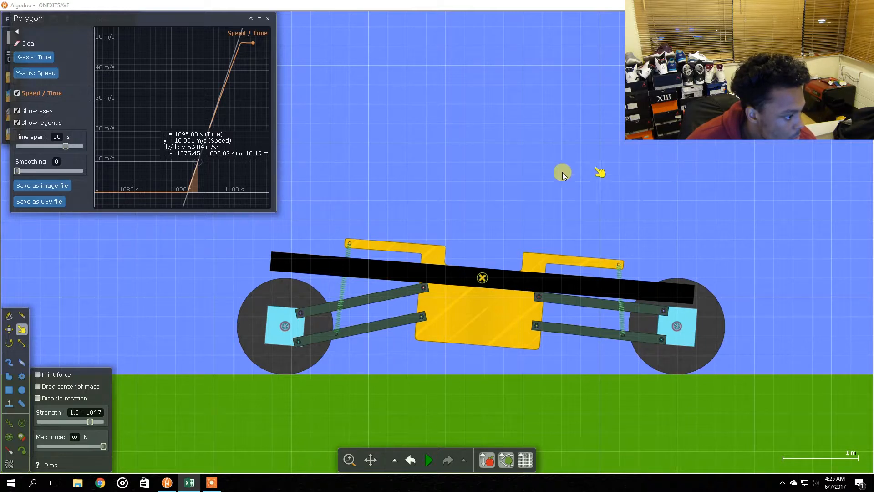
pyautogui.click(195, 126)
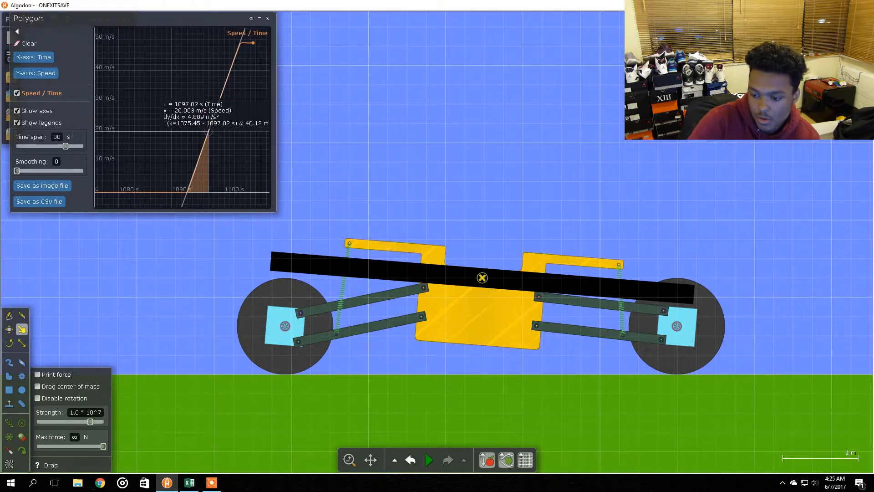
pyautogui.hotkey('alt', 'Tab')
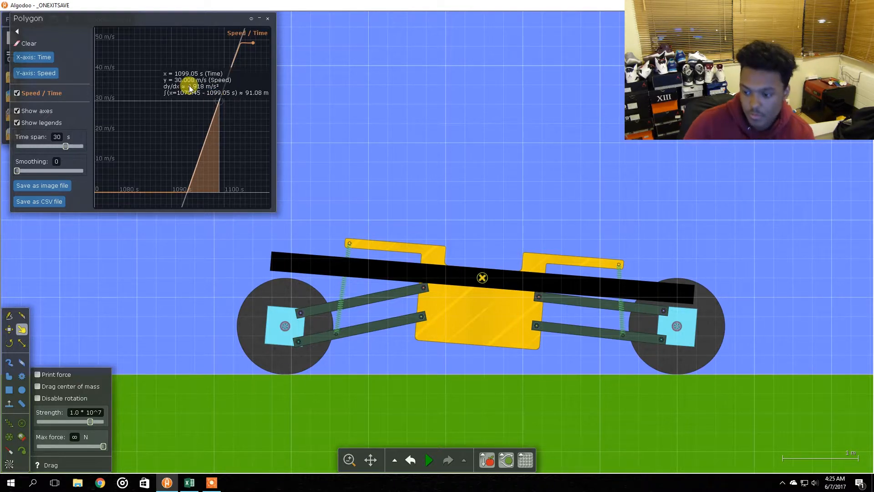
pyautogui.hotkey('alt', 'Tab')
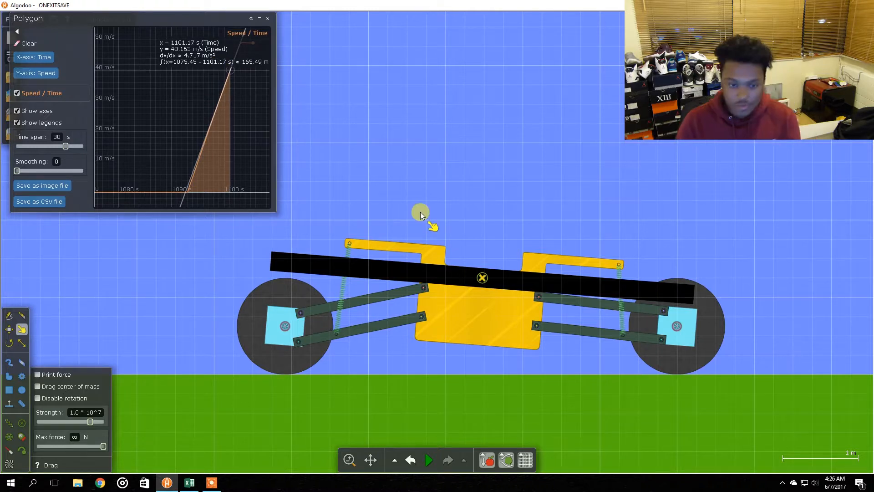
# Run the car's braking test, pause the simulation and read the braking section of the speed graph
pyautogui.press('space')
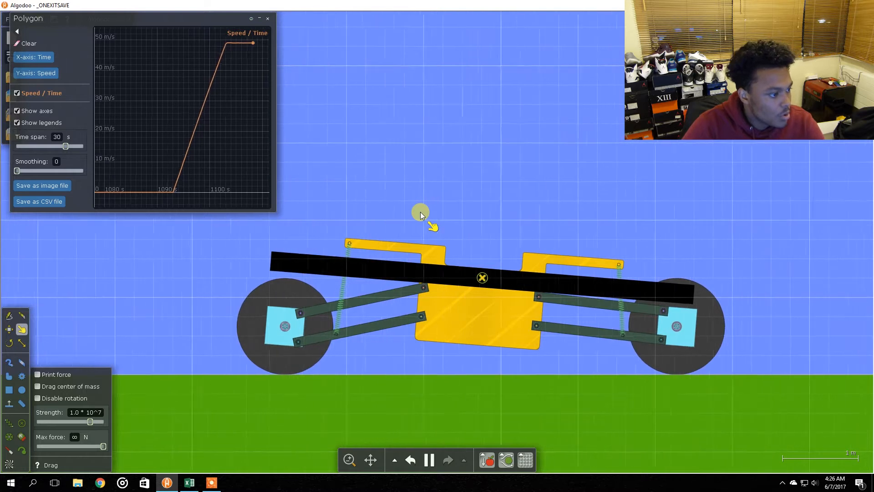
pyautogui.press('Down')
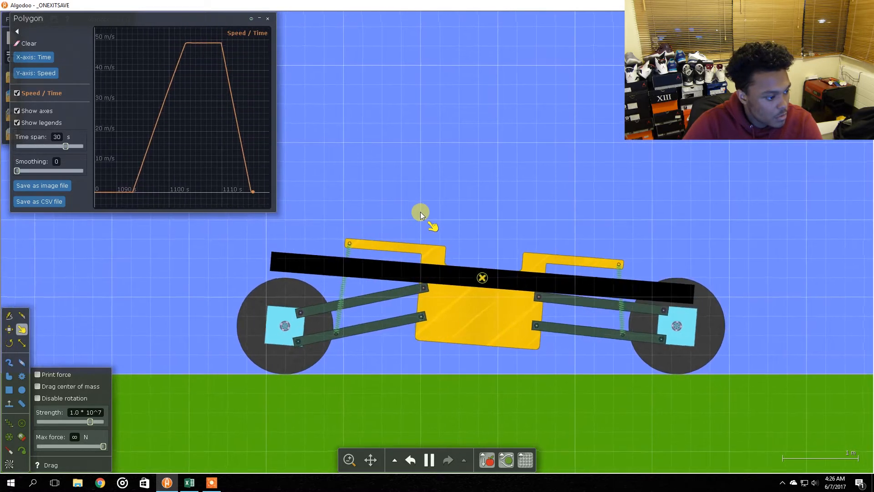
pyautogui.press('space')
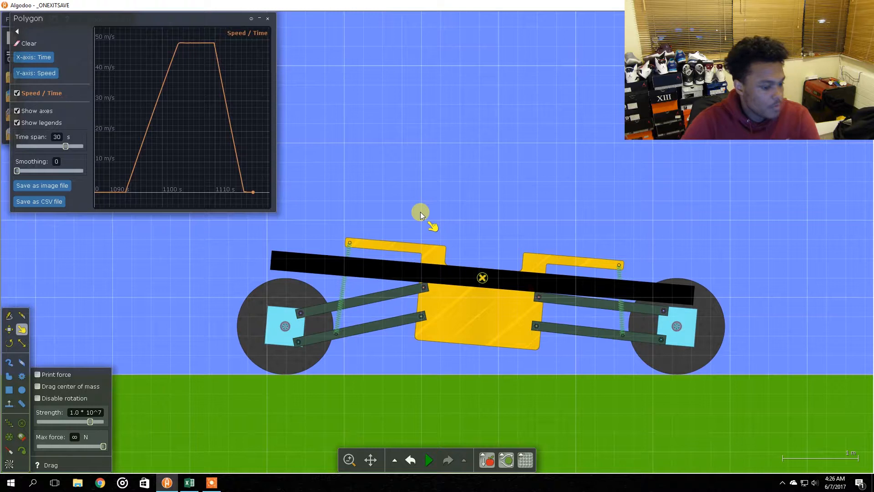
pyautogui.moveTo(218, 185)
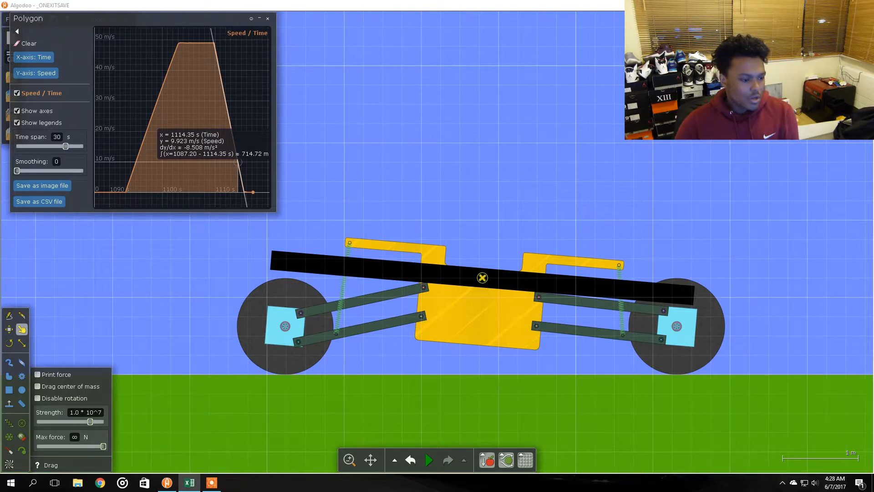
# Switch to Excel and apply a green-yellow-red color scale to the 10m/s acceleration column
pyautogui.hotkey('alt', 'Tab')
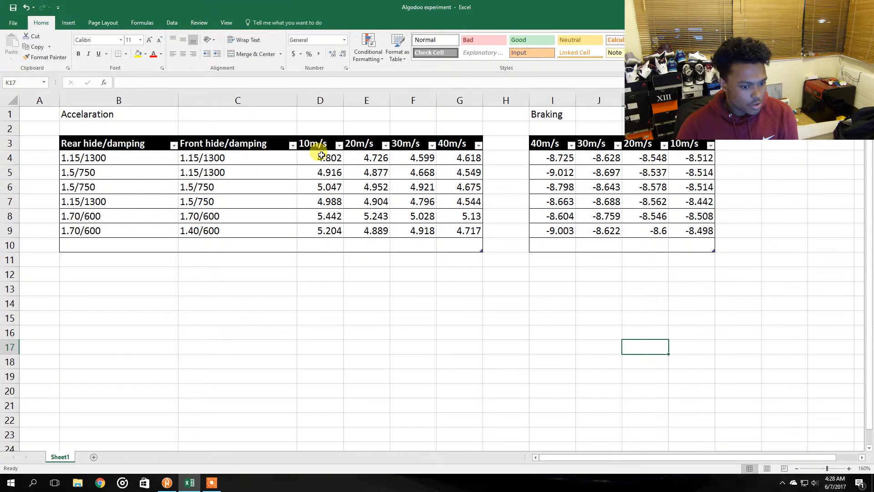
pyautogui.moveTo(321, 155); pyautogui.dragTo(323, 232)
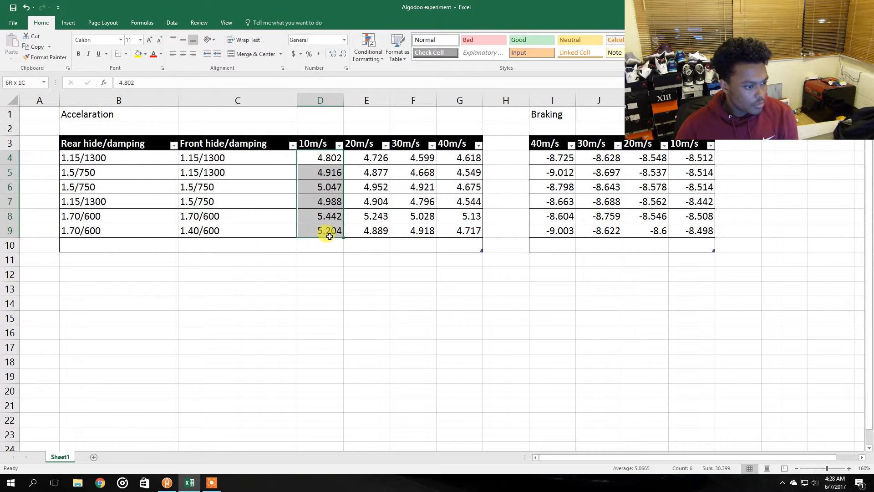
pyautogui.click(365, 52)
pyautogui.moveTo(384, 136)
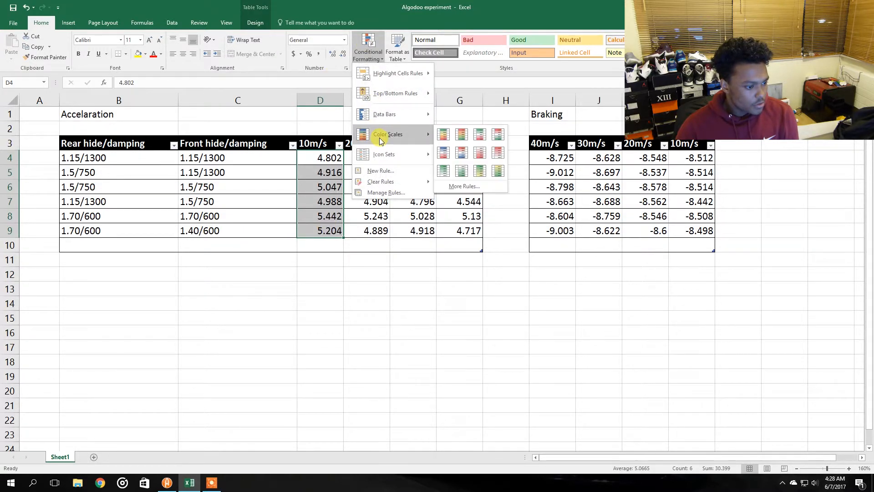
pyautogui.click(440, 134)
# Apply the green-yellow-red color scale to the 20m/s acceleration column
pyautogui.moveTo(369, 229); pyautogui.dragTo(369, 157)
pyautogui.click(377, 49)
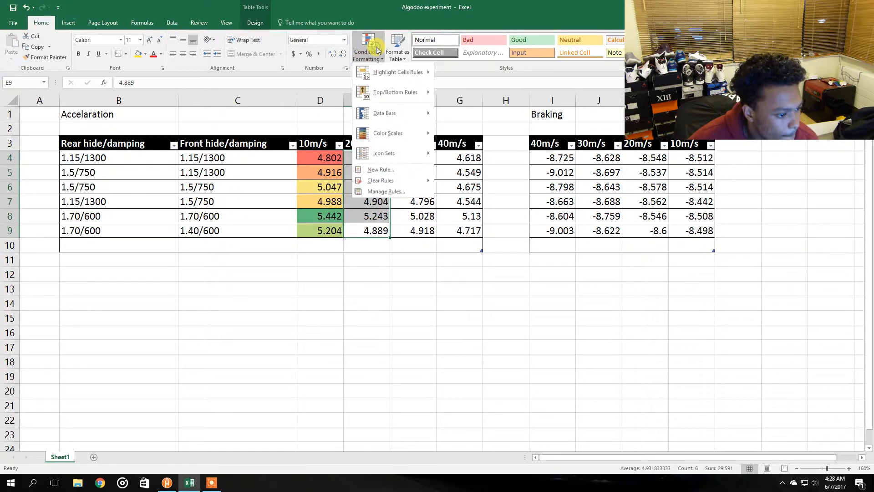
pyautogui.moveTo(403, 133)
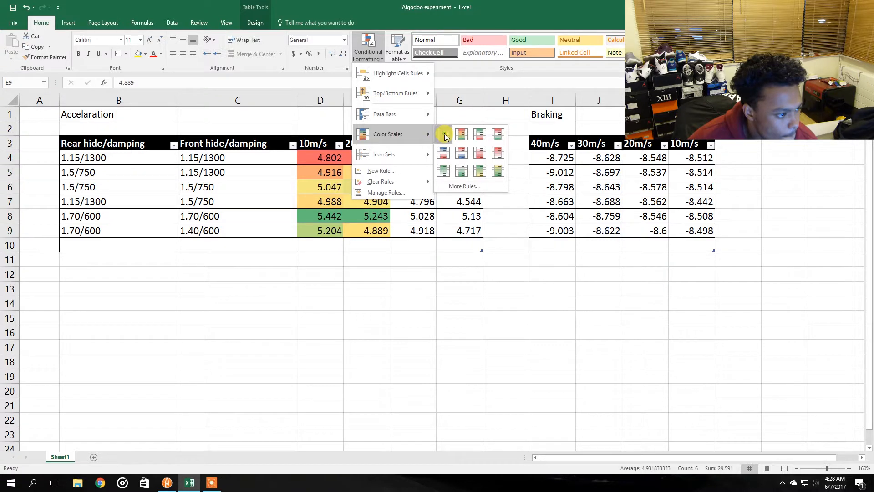
pyautogui.click(443, 135)
# Try applying a color scale to the 30m/s acceleration column, then undo it
pyautogui.moveTo(419, 230); pyautogui.dragTo(416, 155)
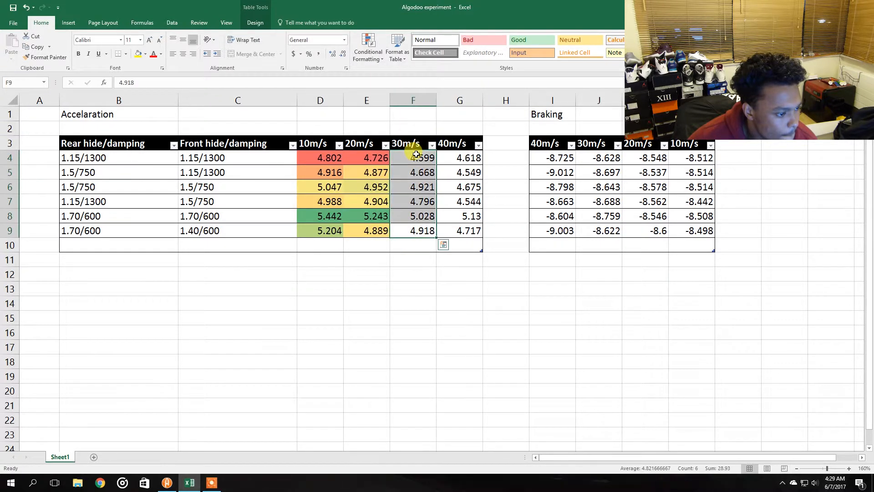
pyautogui.click(366, 53)
pyautogui.moveTo(425, 113)
pyautogui.click(443, 134)
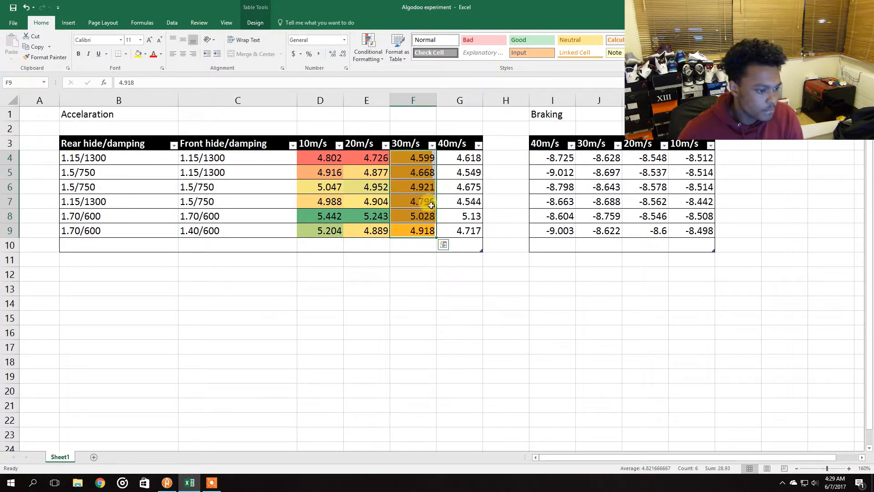
pyautogui.hotkey('ctrl', 'z')
# Apply one color scale across the 30m/s and 40m/s acceleration columns together, then undo it
pyautogui.moveTo(412, 157); pyautogui.dragTo(460, 230)
pyautogui.click(371, 48)
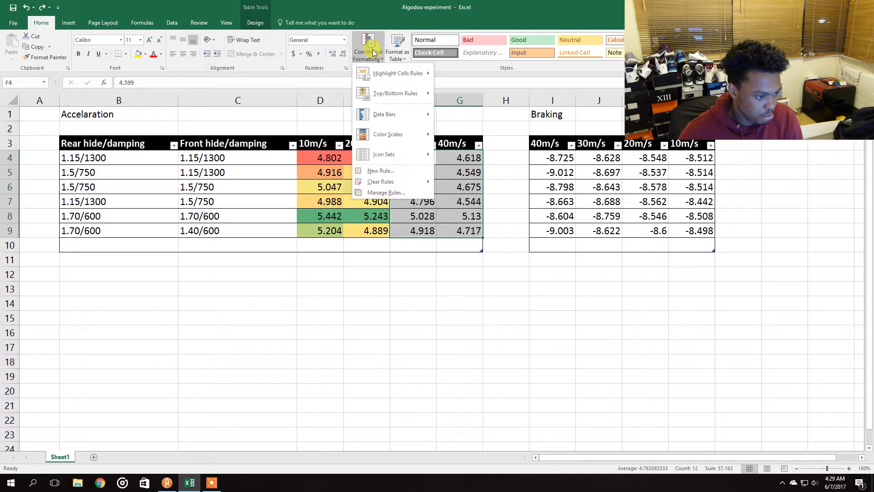
pyautogui.moveTo(427, 134)
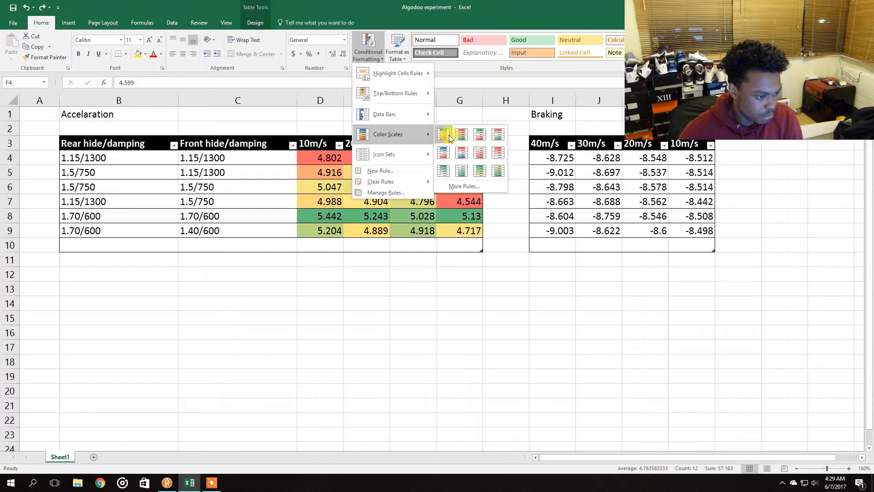
pyautogui.click(446, 135)
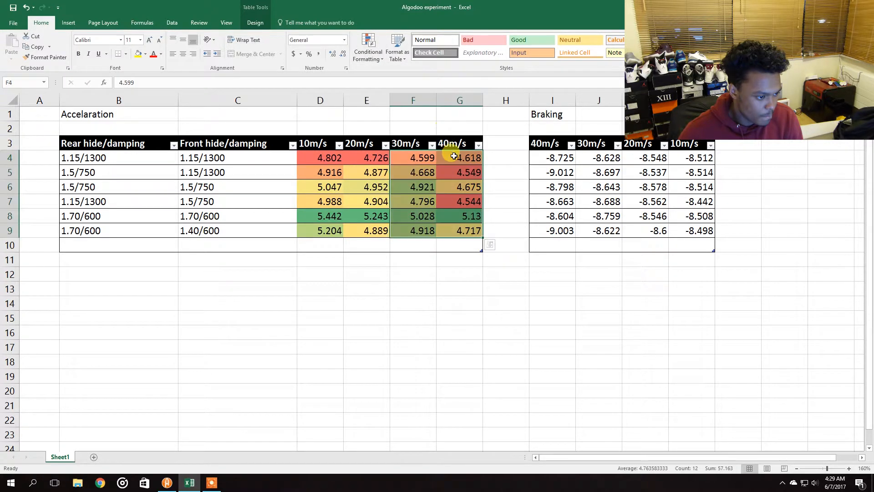
pyautogui.click(458, 208)
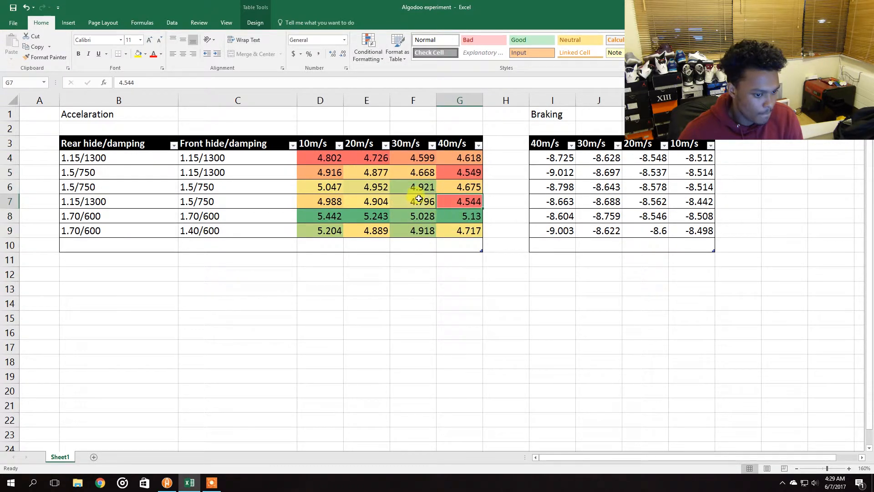
pyautogui.moveTo(553, 158); pyautogui.dragTo(697, 233)
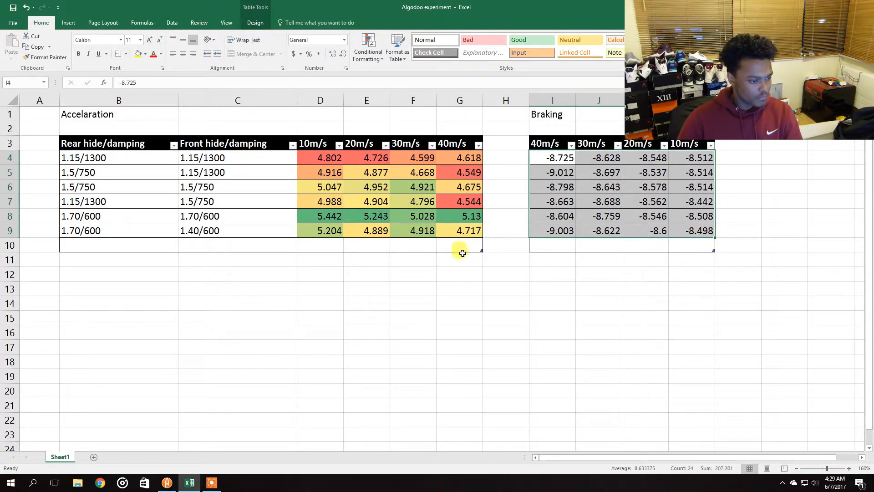
pyautogui.click(506, 213)
pyautogui.hotkey('ctrl', 'z')
# Apply a green-yellow-red color scale to the 30m/s acceleration column
pyautogui.moveTo(415, 159); pyautogui.dragTo(411, 226)
pyautogui.click(368, 51)
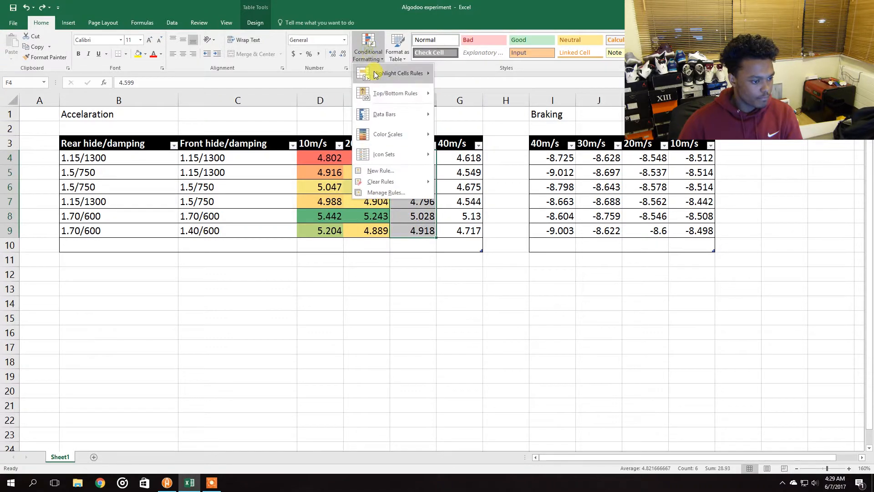
pyautogui.moveTo(418, 134)
pyautogui.click(445, 133)
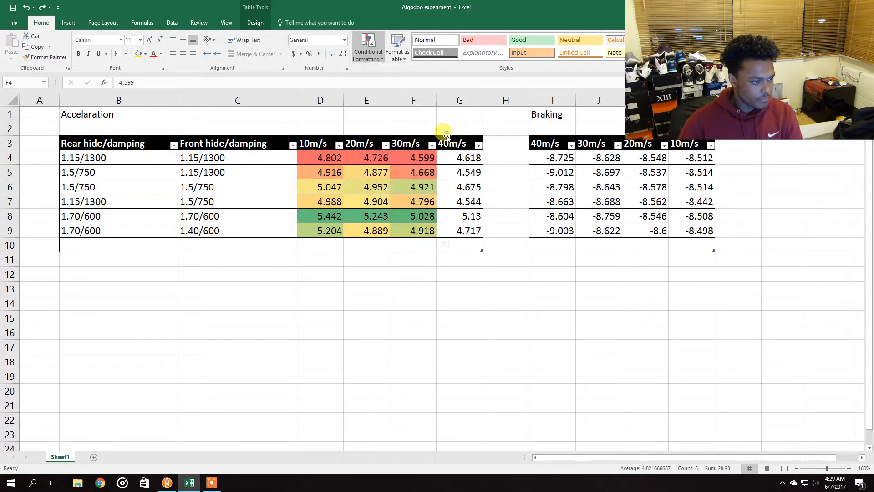
# Apply a green-yellow-red color scale to the 40m/s acceleration column
pyautogui.moveTo(454, 228); pyautogui.dragTo(459, 157)
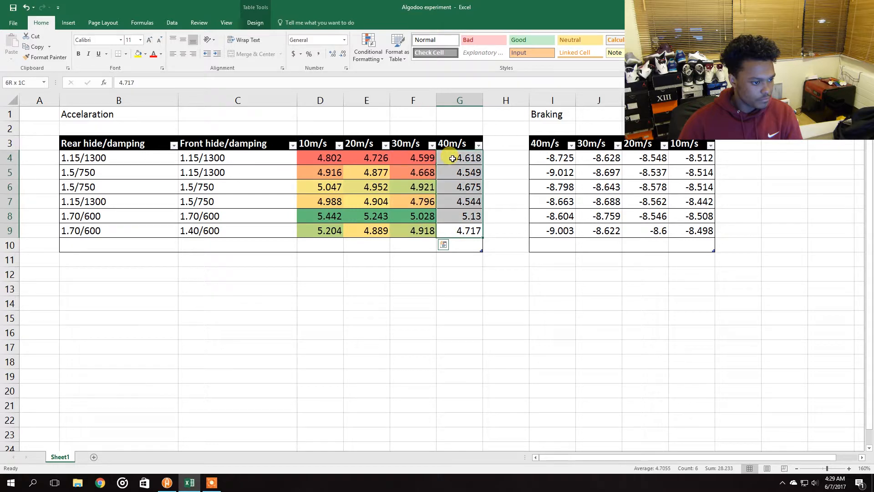
pyautogui.click(368, 51)
pyautogui.moveTo(392, 133)
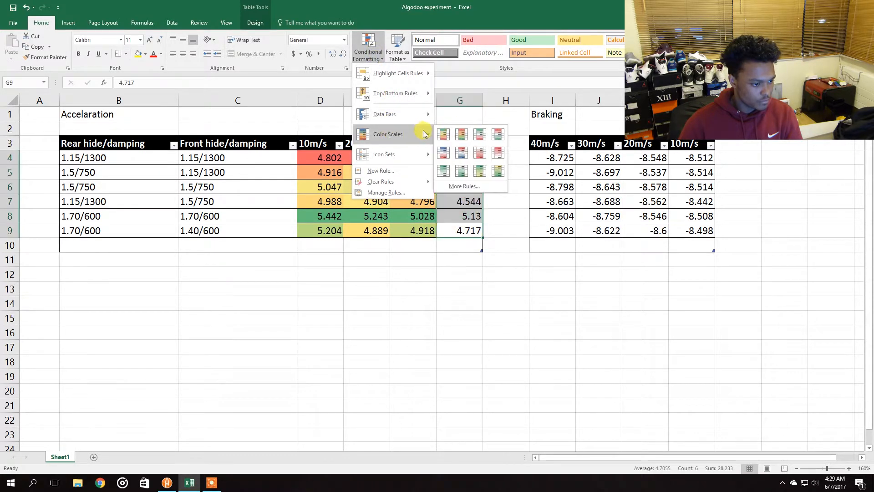
pyautogui.click(445, 134)
pyautogui.click(515, 216)
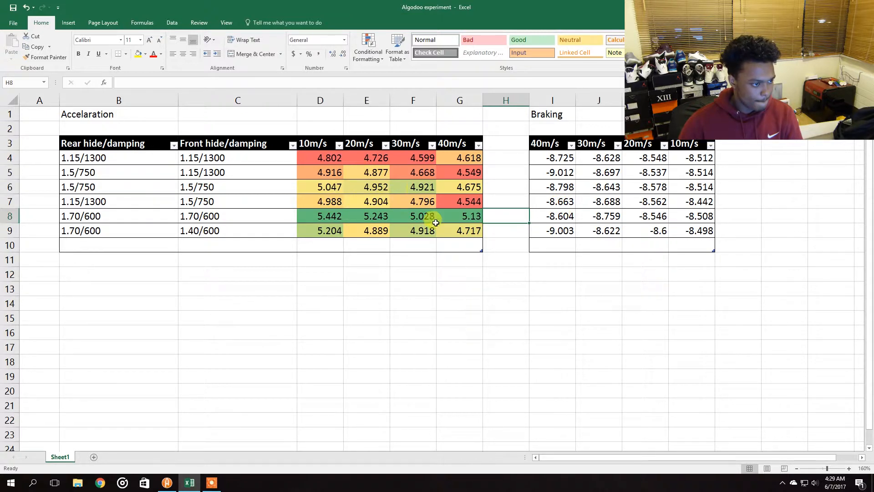
# Apply a green-yellow-red color scale to the 40m/s braking column, then undo it
pyautogui.moveTo(553, 231); pyautogui.dragTo(553, 150)
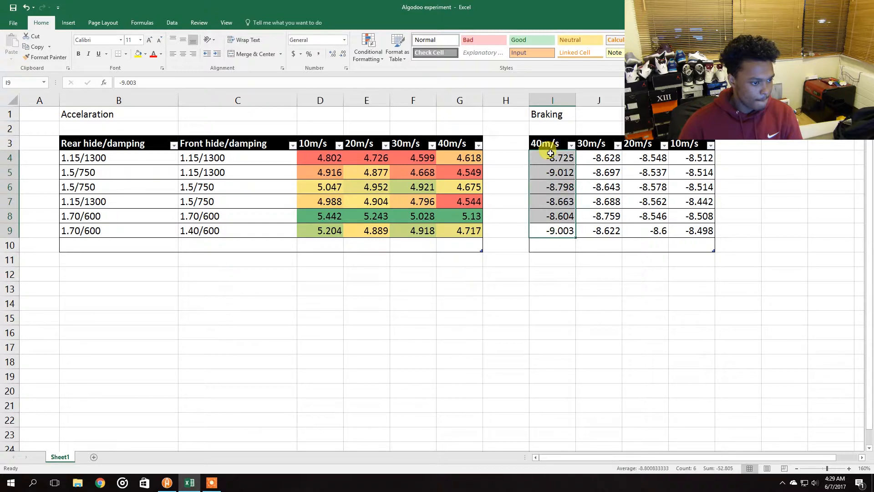
pyautogui.click(368, 54)
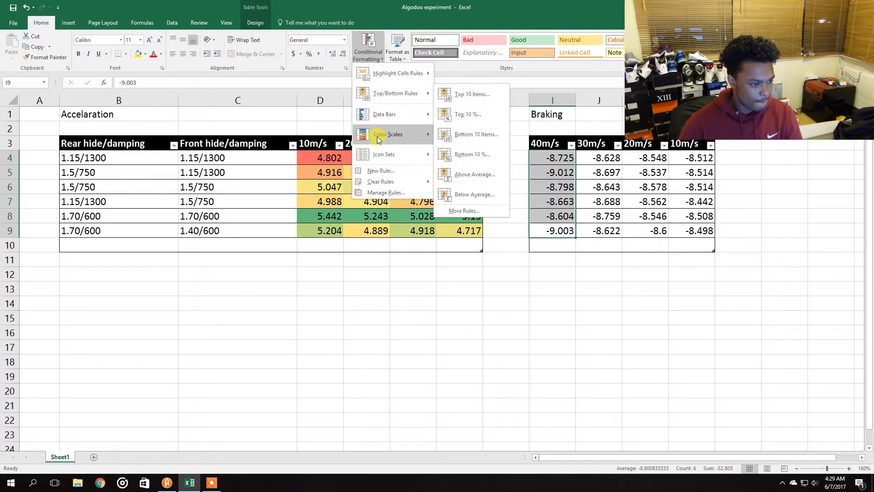
pyautogui.click(446, 135)
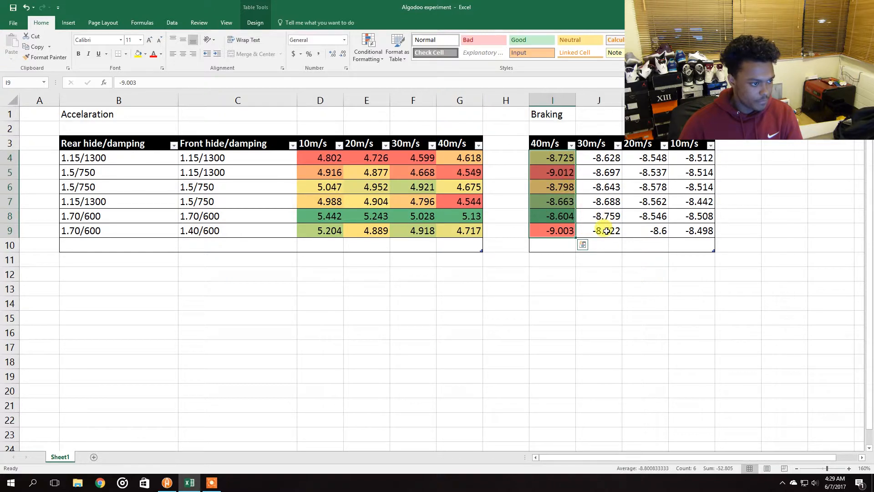
pyautogui.hotkey('ctrl', 'z')
pyautogui.moveTo(563, 230); pyautogui.dragTo(531, 152)
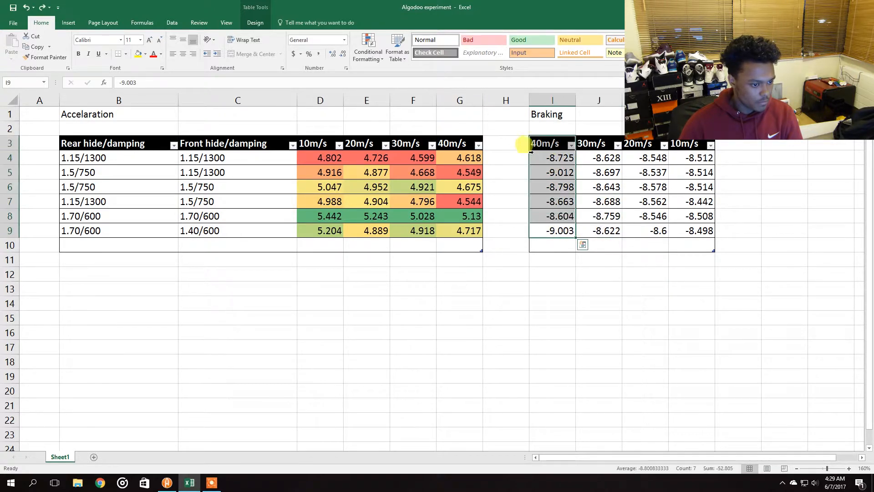
pyautogui.click(368, 50)
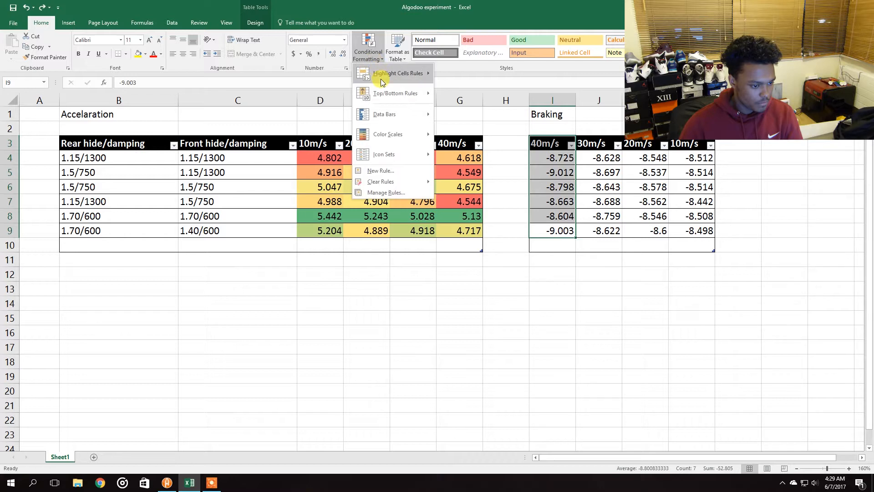
pyautogui.moveTo(381, 82)
pyautogui.click(460, 173)
pyautogui.click(501, 257)
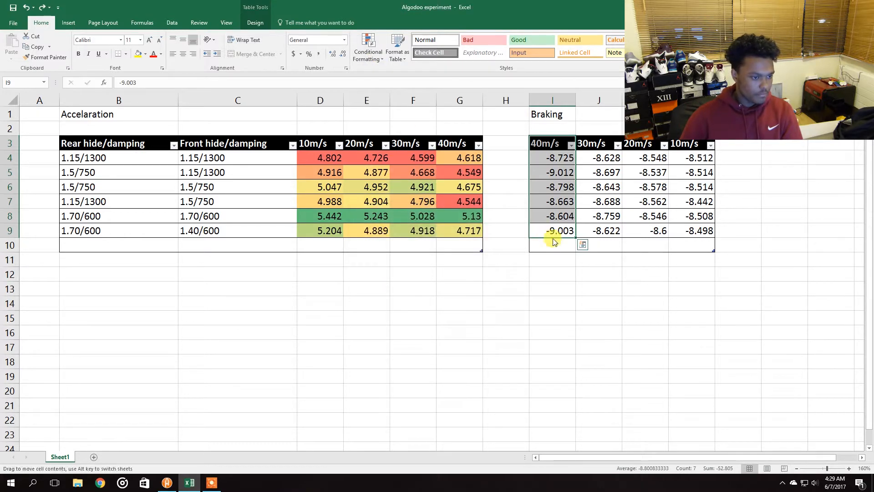
pyautogui.click(552, 242)
# Apply a red-yellow-green color scale to the 40m/s braking column
pyautogui.moveTo(551, 233); pyautogui.dragTo(549, 157)
pyautogui.click(380, 59)
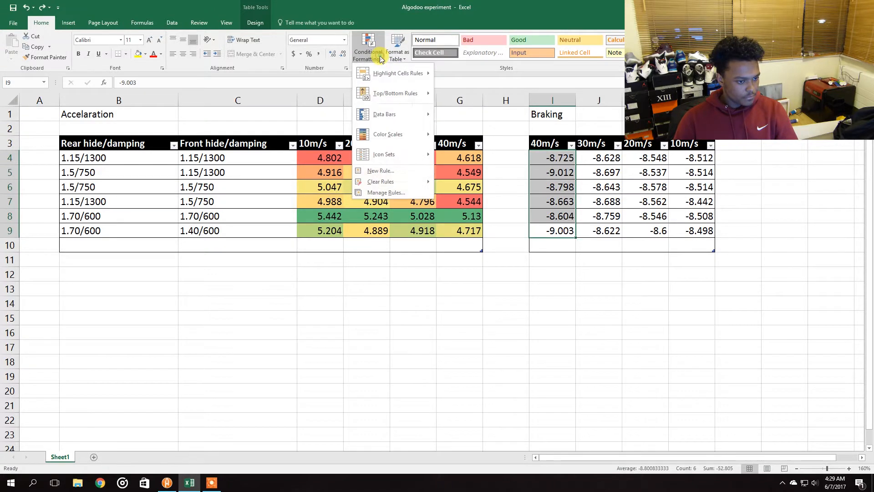
pyautogui.moveTo(404, 144)
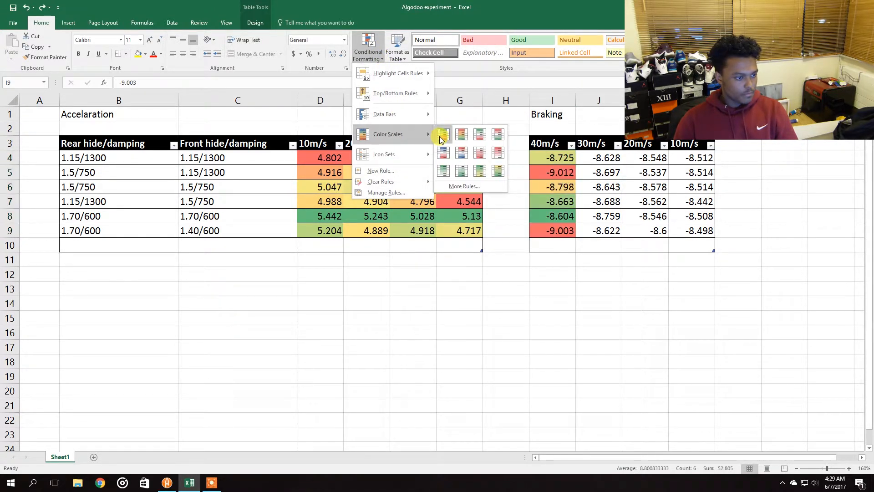
pyautogui.click(458, 138)
# Apply the red-yellow-green color scale to the 30m/s braking column
pyautogui.moveTo(587, 231); pyautogui.dragTo(591, 159)
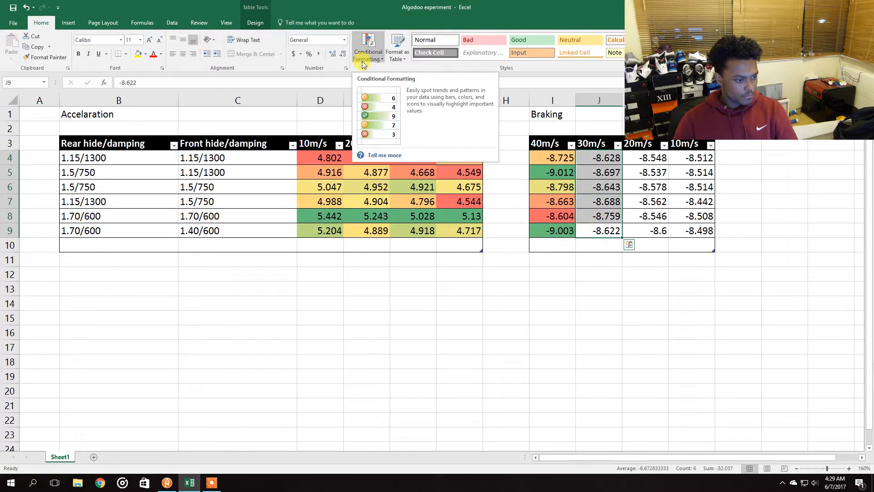
pyautogui.click(368, 59)
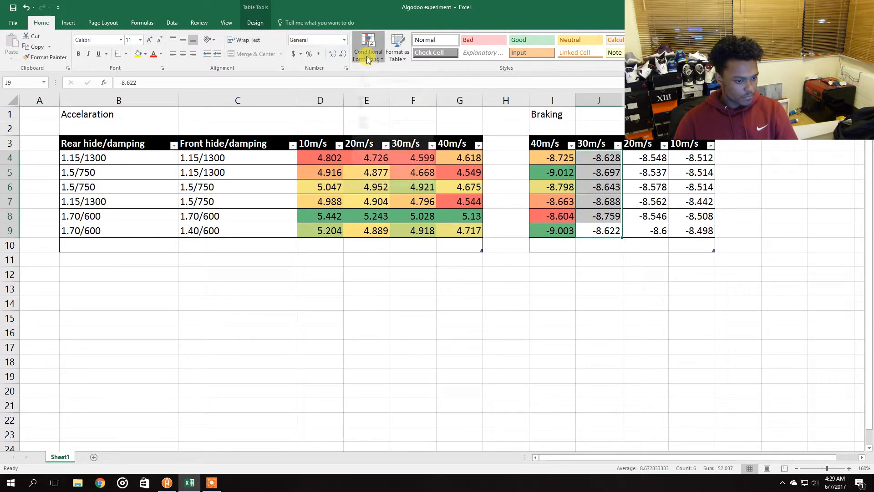
pyautogui.moveTo(416, 137)
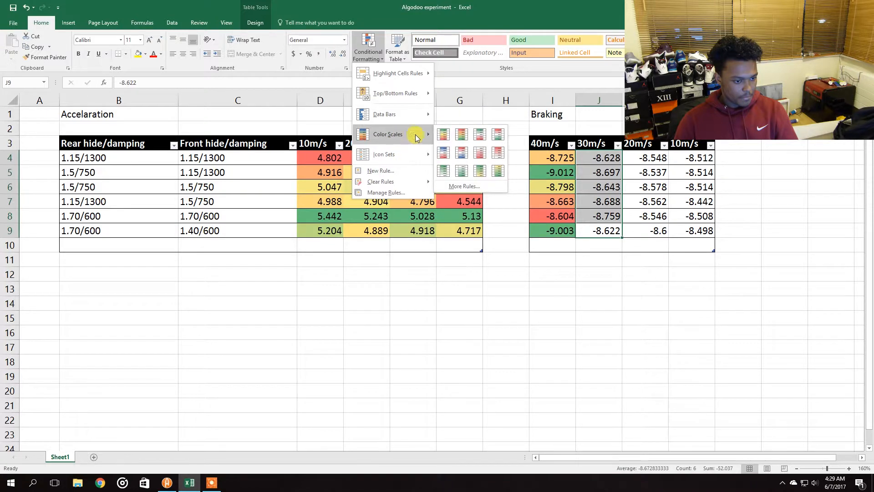
pyautogui.click(461, 134)
# Apply the red-yellow-green color scale to the 20m/s braking column
pyautogui.moveTo(643, 235); pyautogui.dragTo(640, 159)
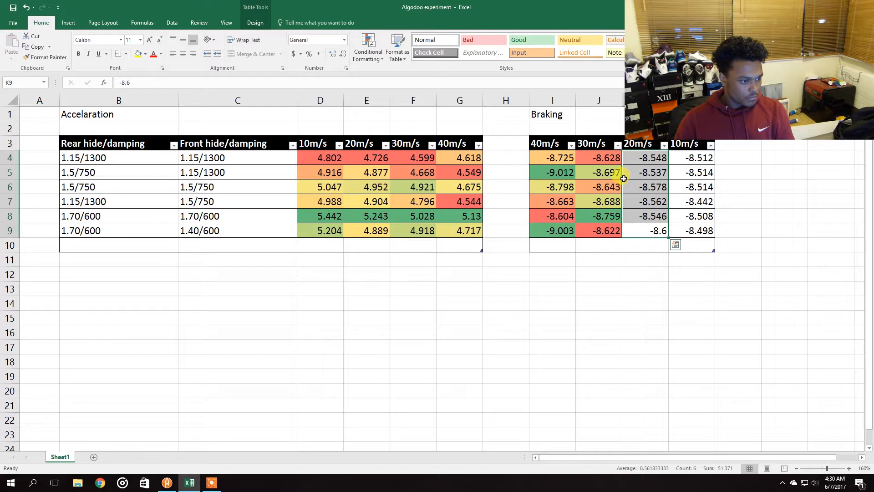
pyautogui.click(374, 53)
pyautogui.moveTo(380, 136)
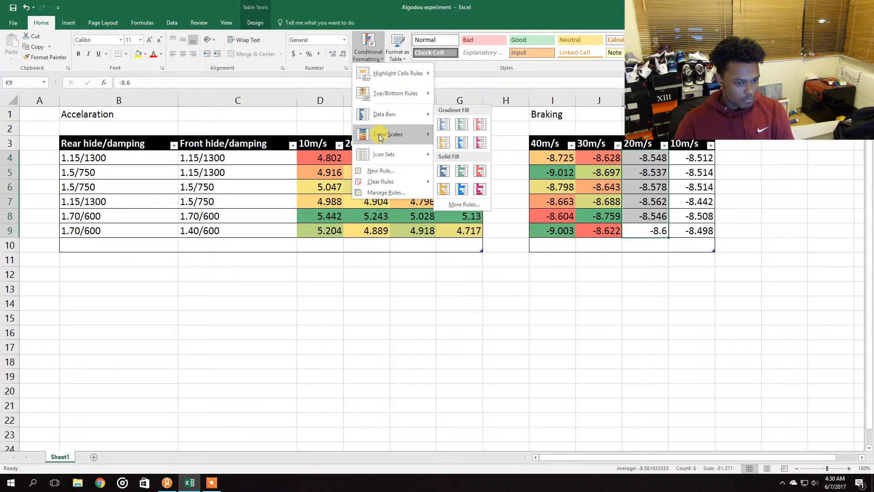
pyautogui.click(463, 128)
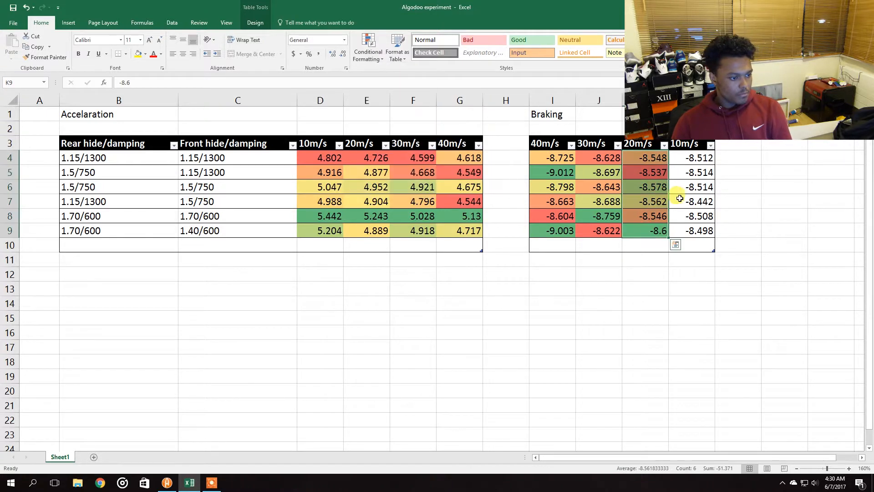
# Apply the red-yellow-green color scale to the 10m/s braking column
pyautogui.moveTo(682, 228); pyautogui.dragTo(674, 158)
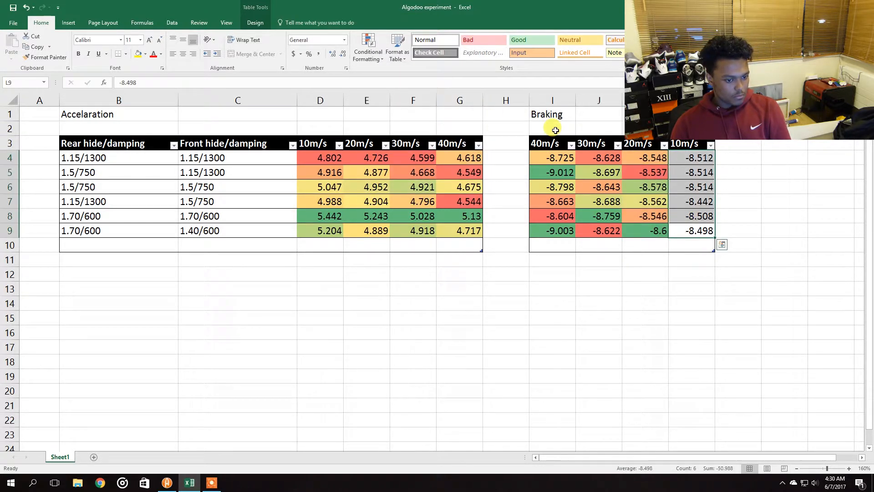
pyautogui.click(360, 61)
pyautogui.moveTo(373, 135)
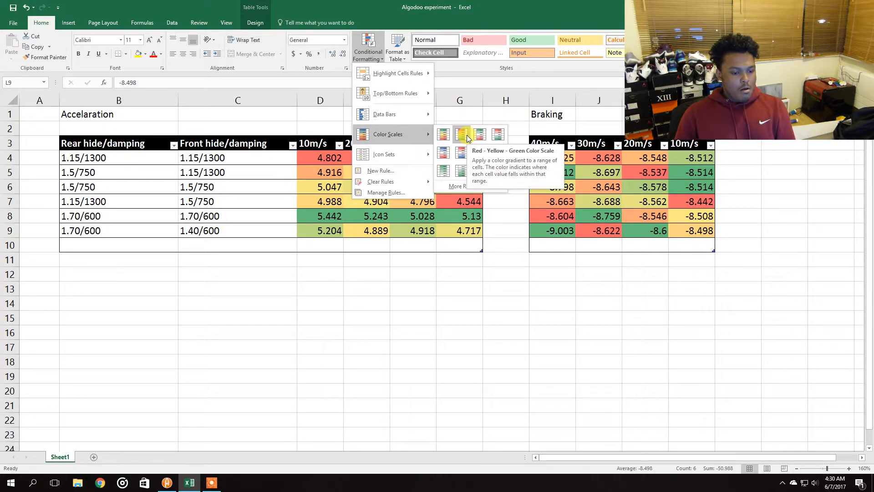
pyautogui.click(462, 134)
pyautogui.click(531, 127)
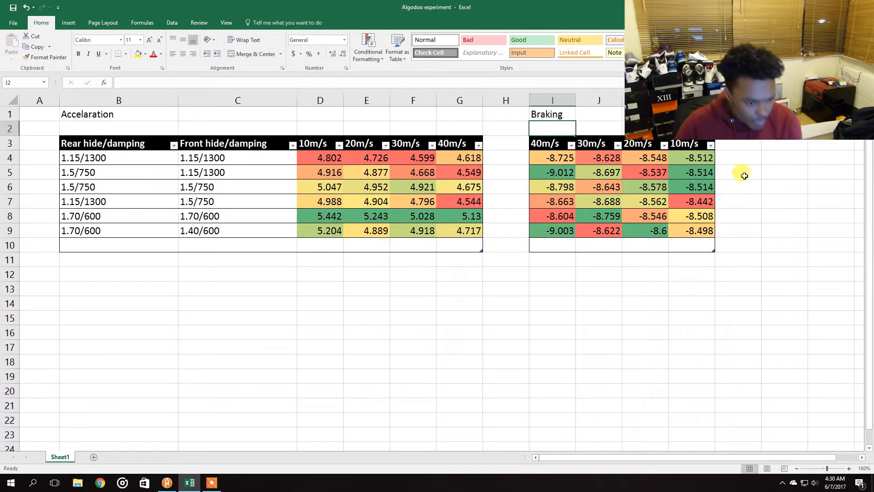
# Examine the colour-coded acceleration and braking results, focusing on the 1.70/600 rear and front settings row
pyautogui.click(739, 174)
pyautogui.click(747, 215)
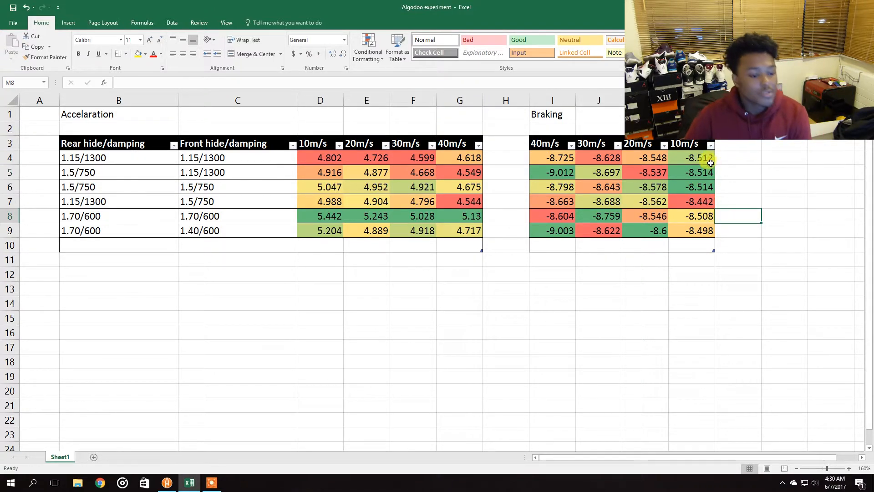
pyautogui.moveTo(741, 173); pyautogui.dragTo(745, 181)
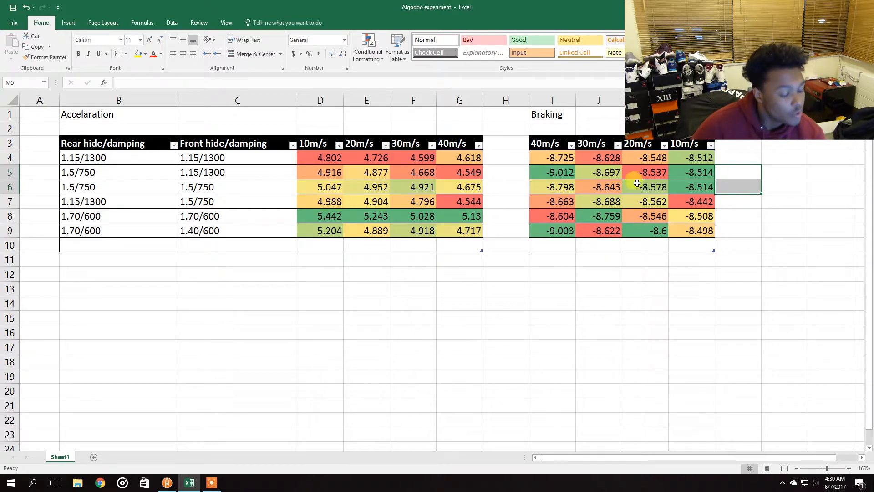
pyautogui.click(509, 298)
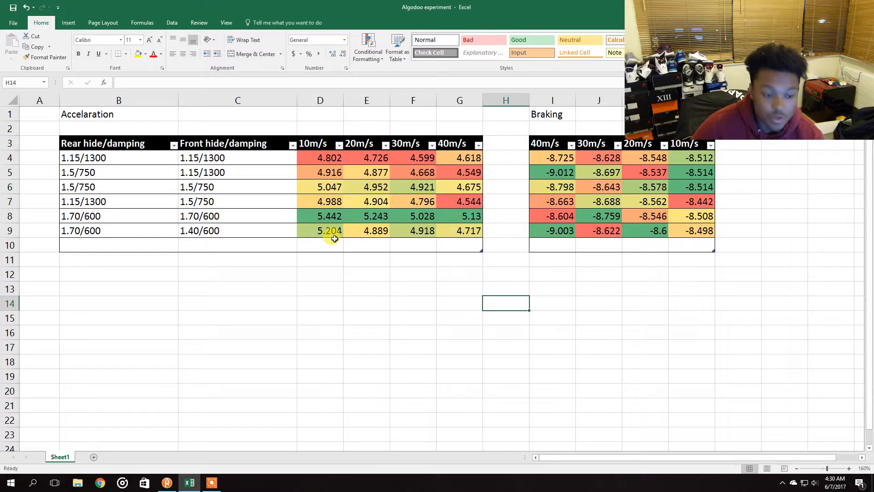
pyautogui.moveTo(102, 212); pyautogui.dragTo(489, 221)
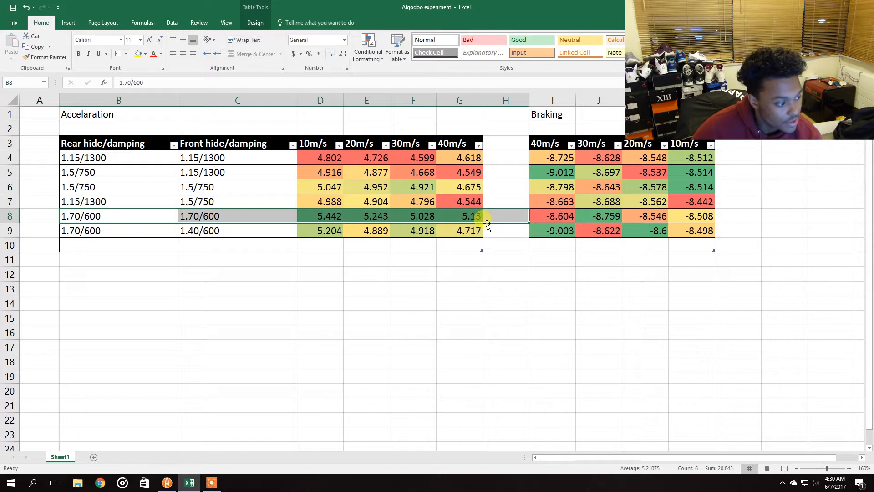
pyautogui.click(497, 239)
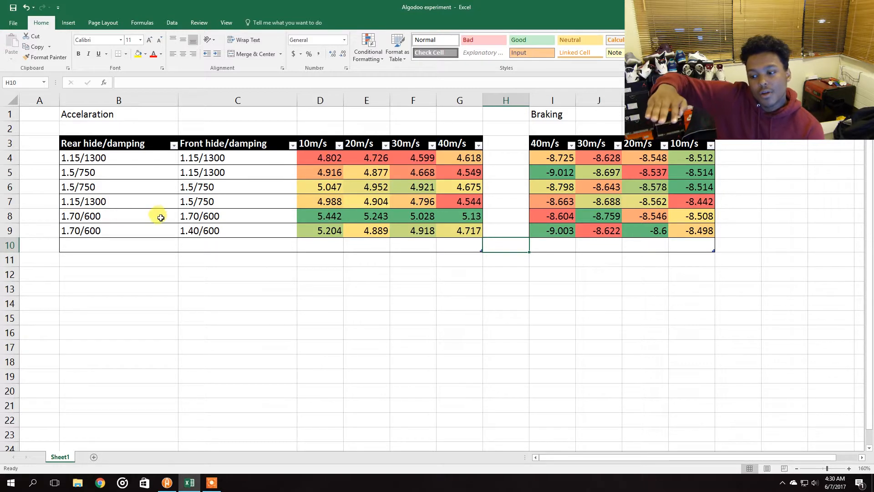
pyautogui.click(204, 213)
pyautogui.click(146, 211)
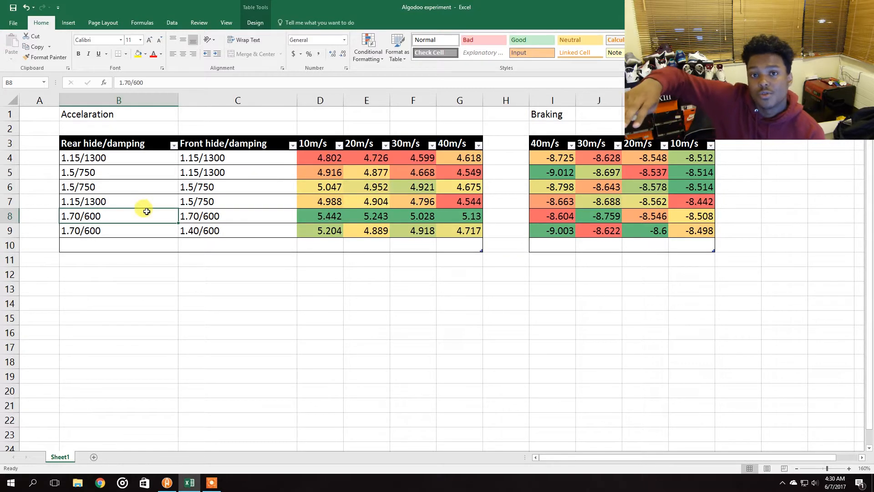
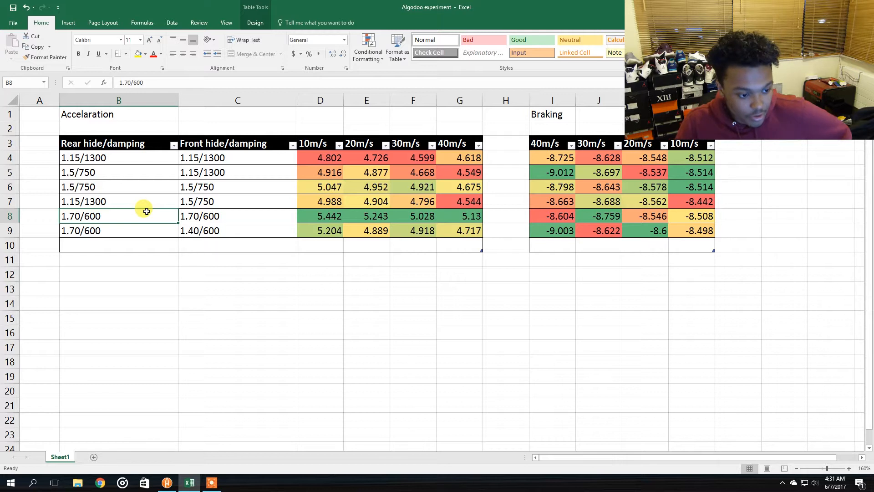
# Add a Column1 to the braking table that averages each row's 40m/s to 10m/s values
pyautogui.click(314, 288)
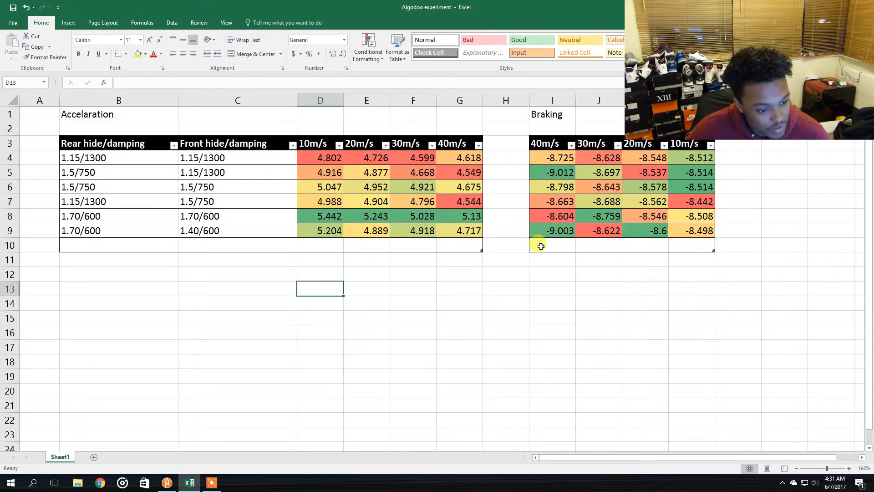
pyautogui.click(562, 232)
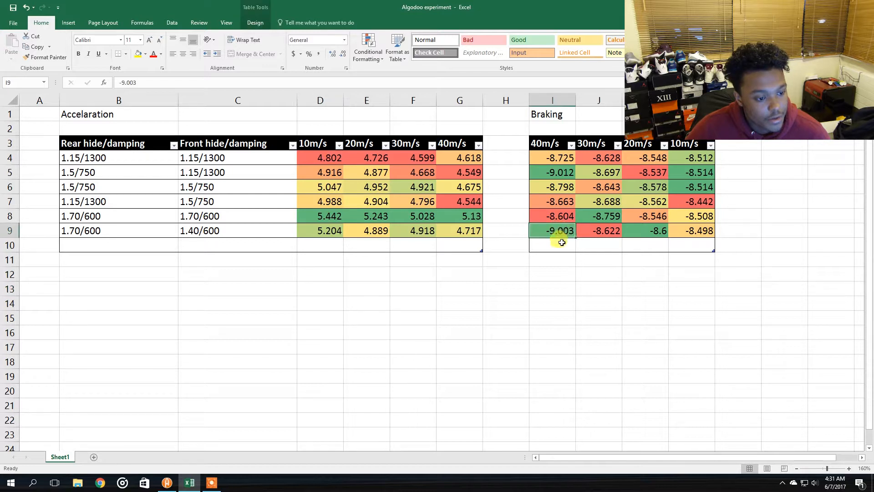
pyautogui.click(592, 230)
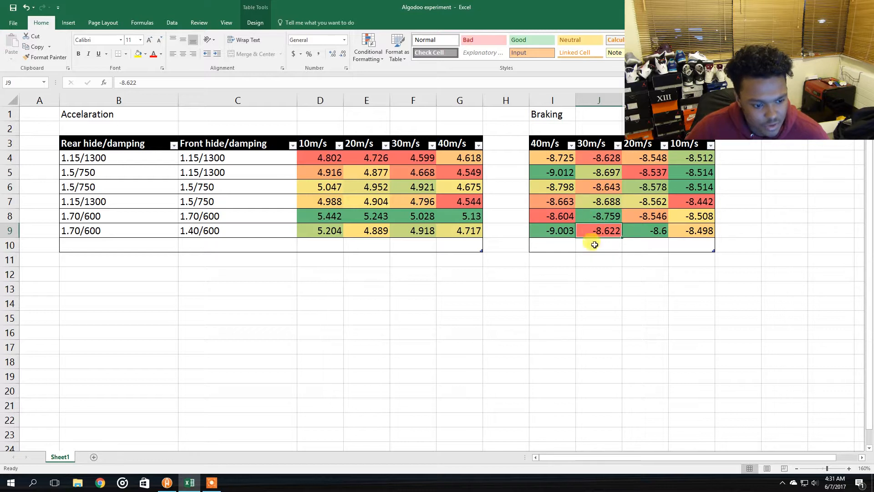
pyautogui.click(637, 230)
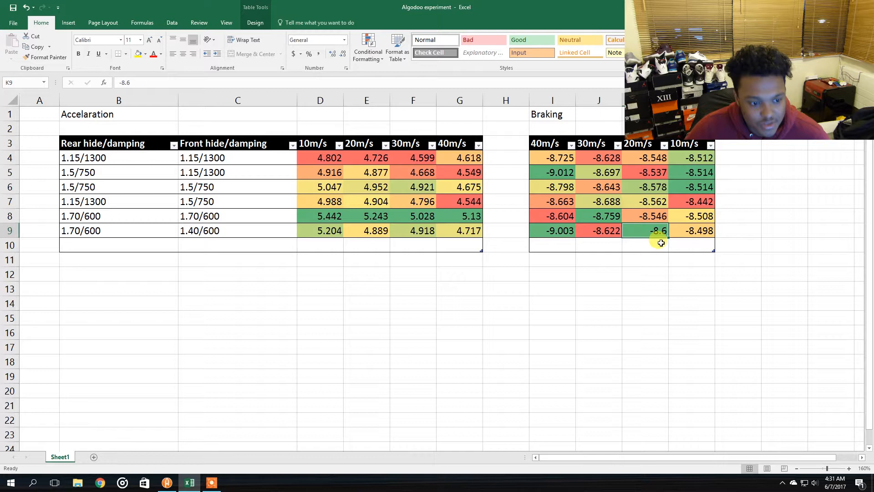
pyautogui.click(695, 233)
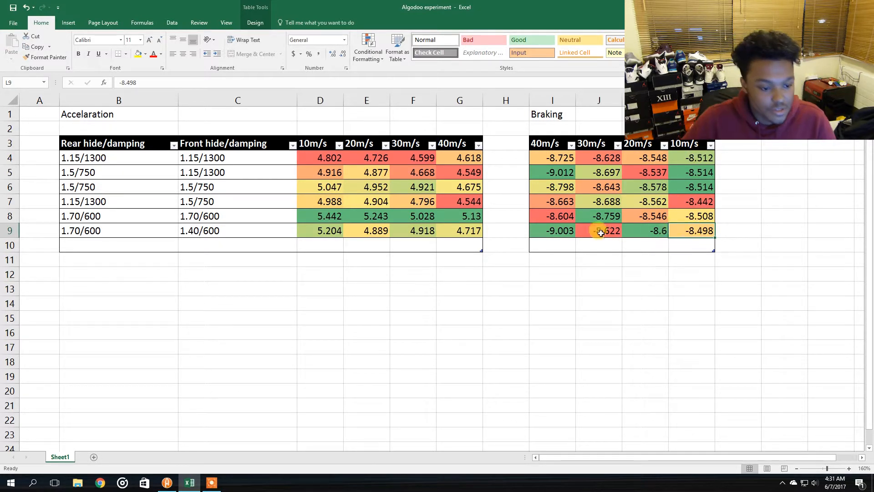
pyautogui.moveTo(560, 230); pyautogui.dragTo(646, 230)
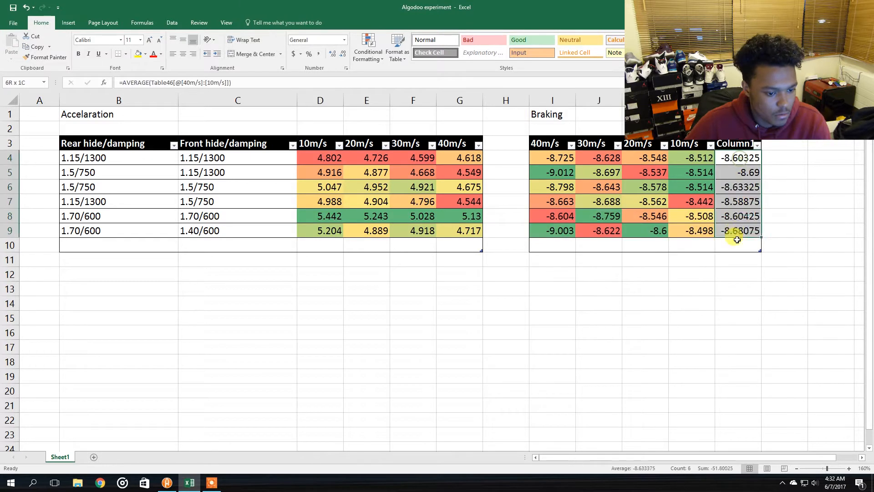
pyautogui.moveTo(737, 240); pyautogui.dragTo(737, 230)
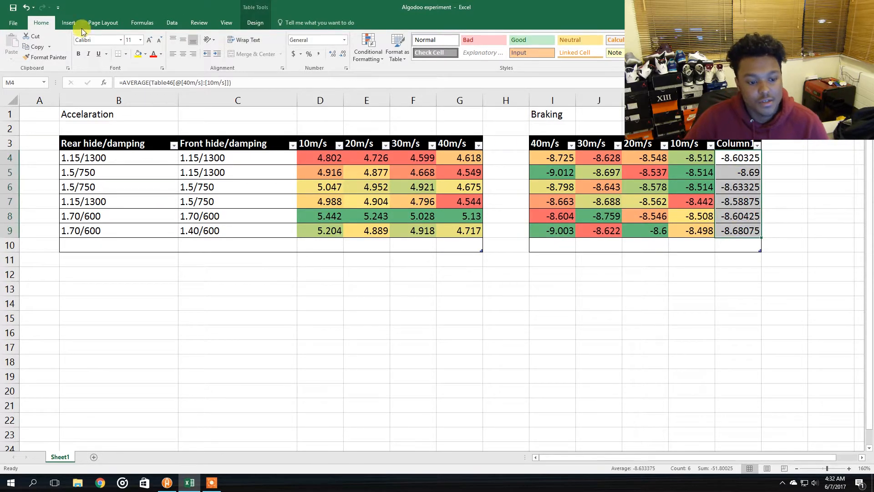
# Apply the red-yellow-green color scale to the braking average column
pyautogui.click(69, 23)
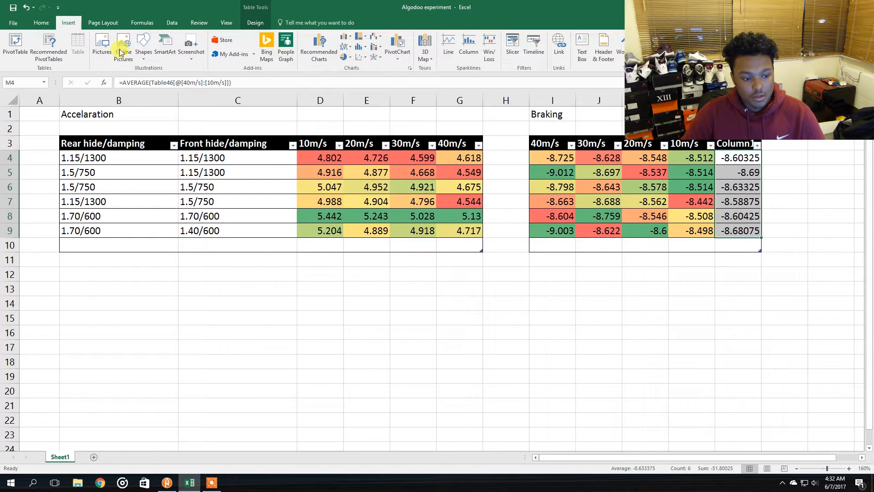
pyautogui.click(40, 23)
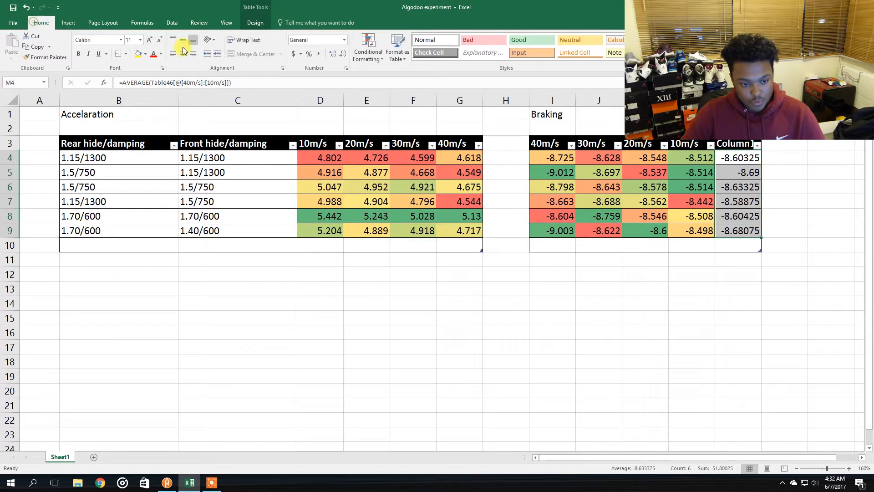
pyautogui.click(372, 59)
pyautogui.moveTo(381, 136)
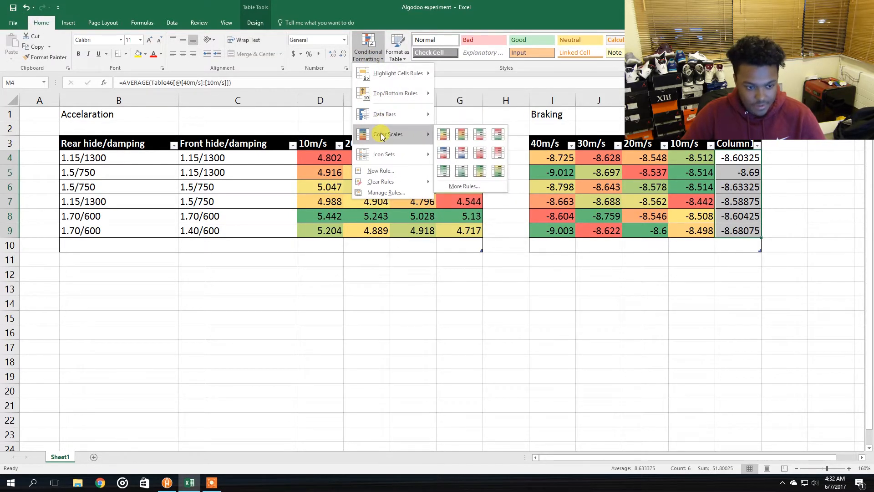
pyautogui.click(466, 136)
pyautogui.click(654, 270)
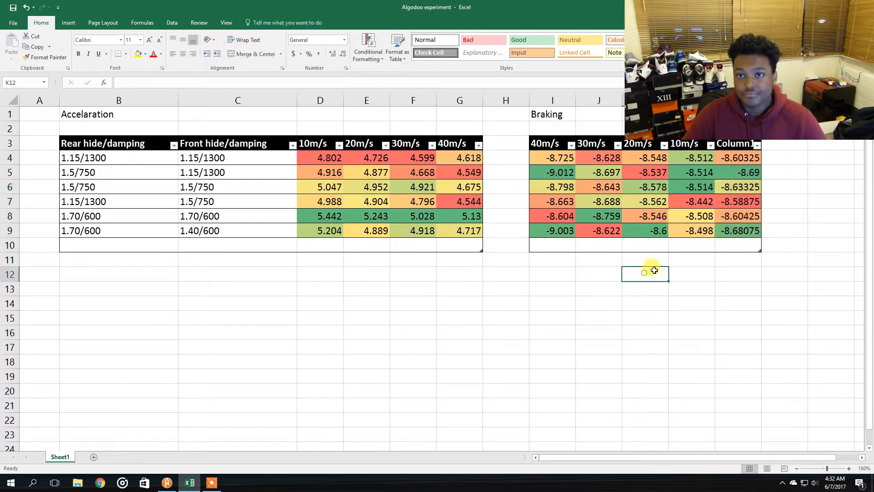
# Examine the braking averages alongside the rear and front spring settings of each row
pyautogui.moveTo(744, 175); pyautogui.dragTo(747, 248)
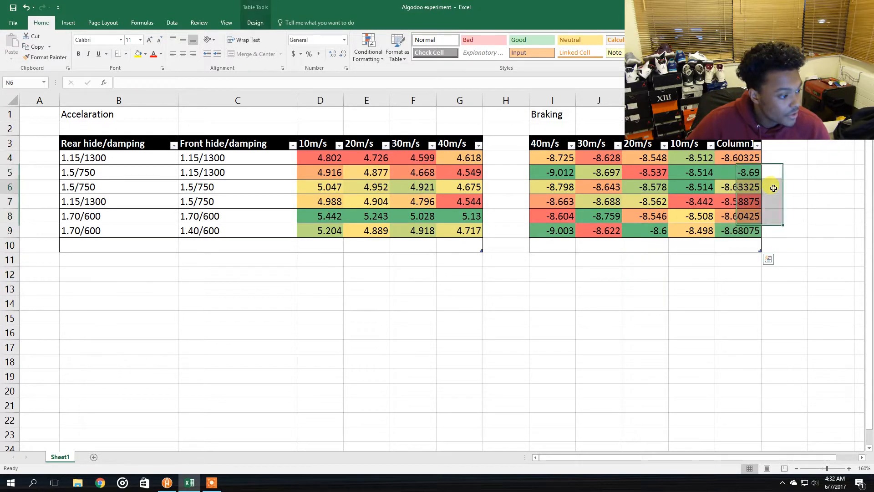
pyautogui.click(774, 186)
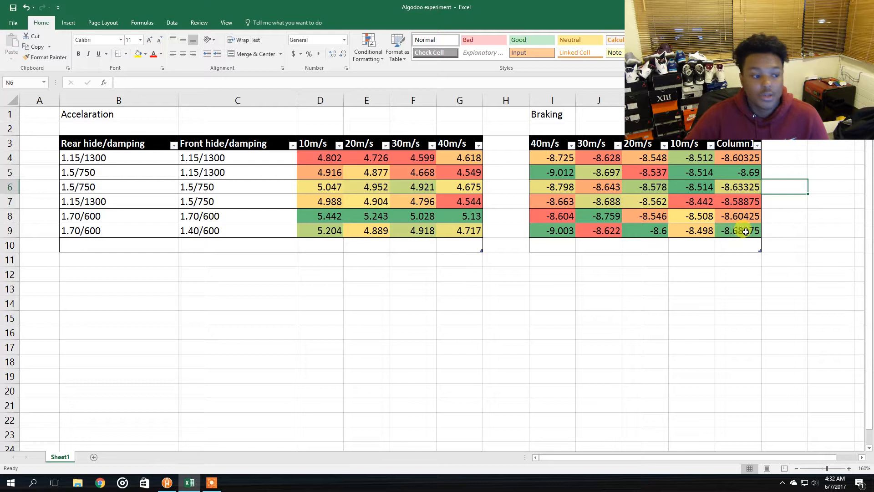
pyautogui.click(740, 234)
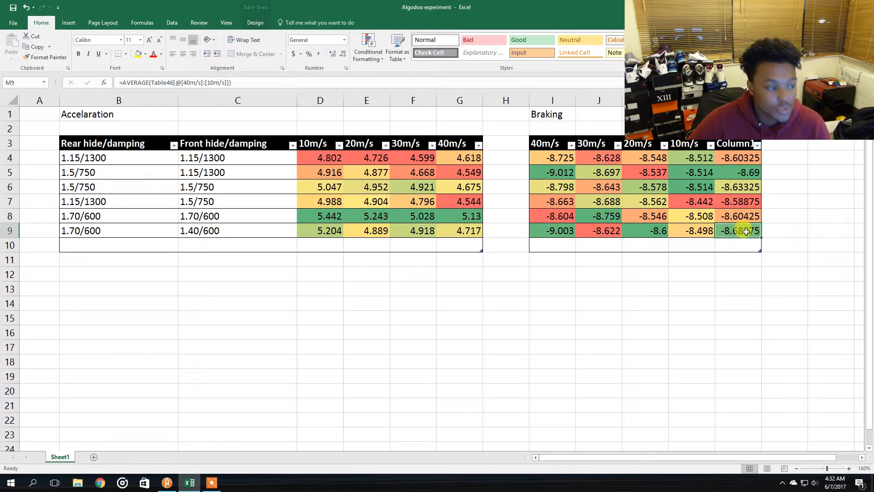
pyautogui.click(741, 175)
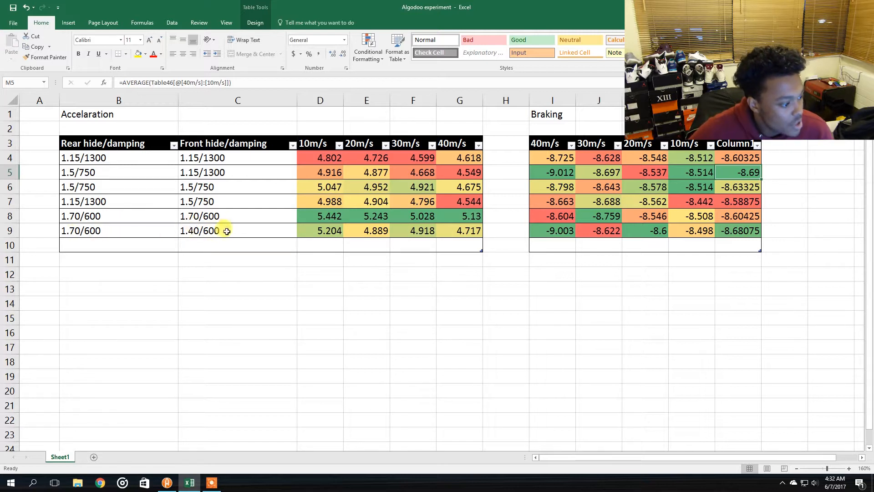
pyautogui.click(186, 187)
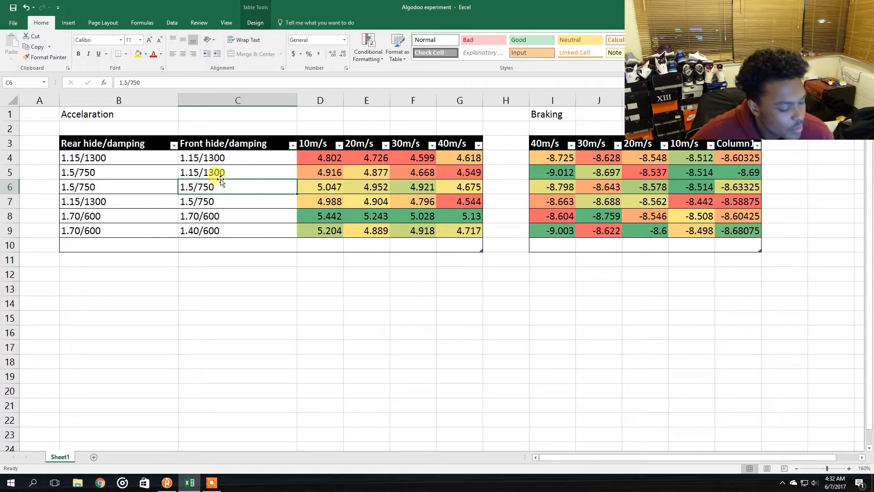
pyautogui.click(205, 172)
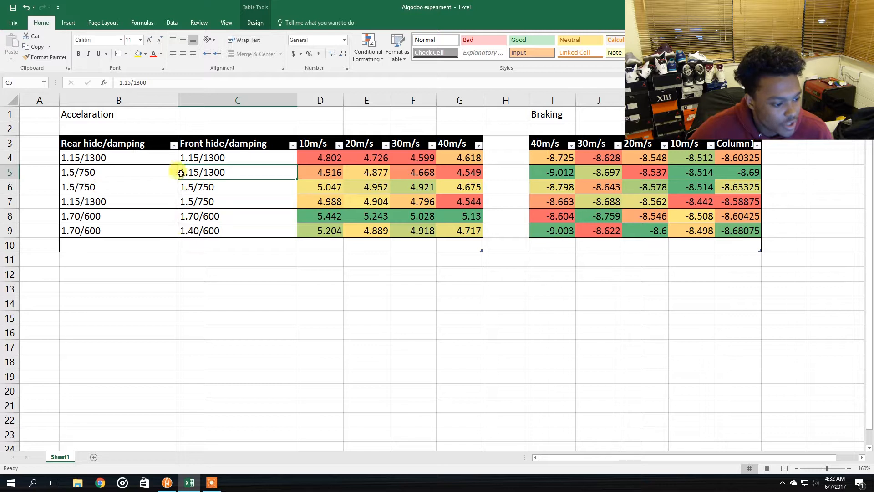
pyautogui.click(75, 172)
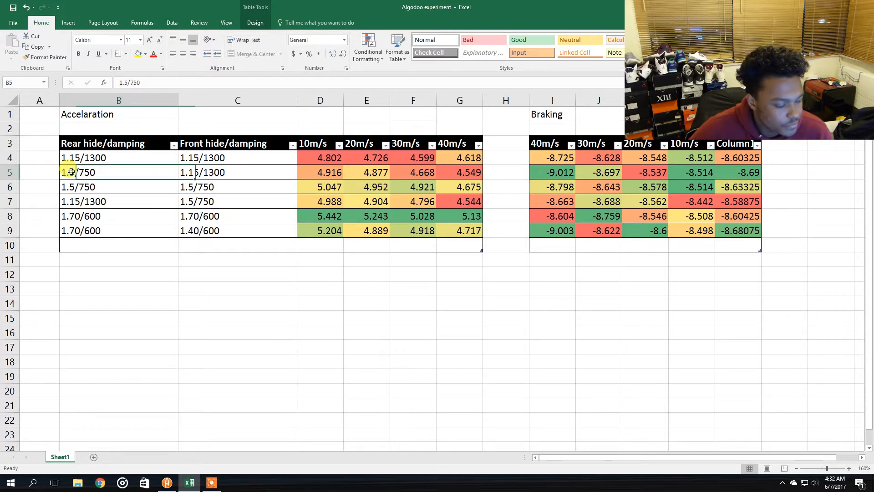
pyautogui.click(189, 236)
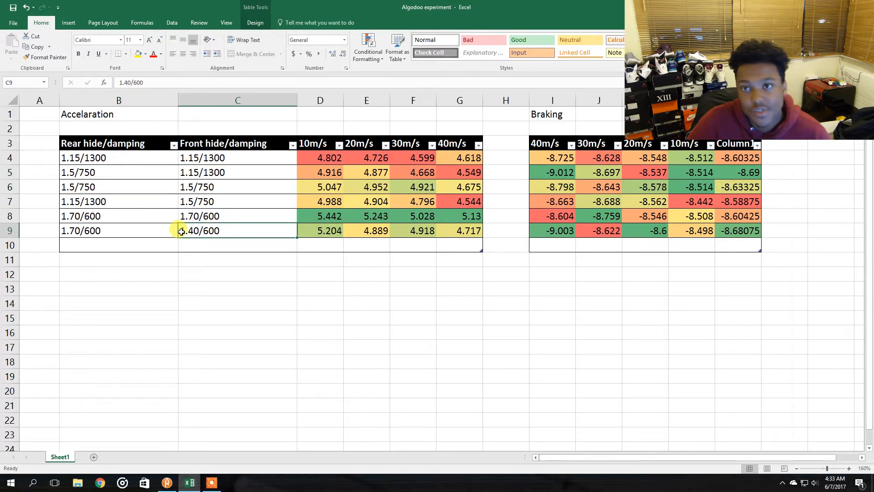
pyautogui.click(89, 230)
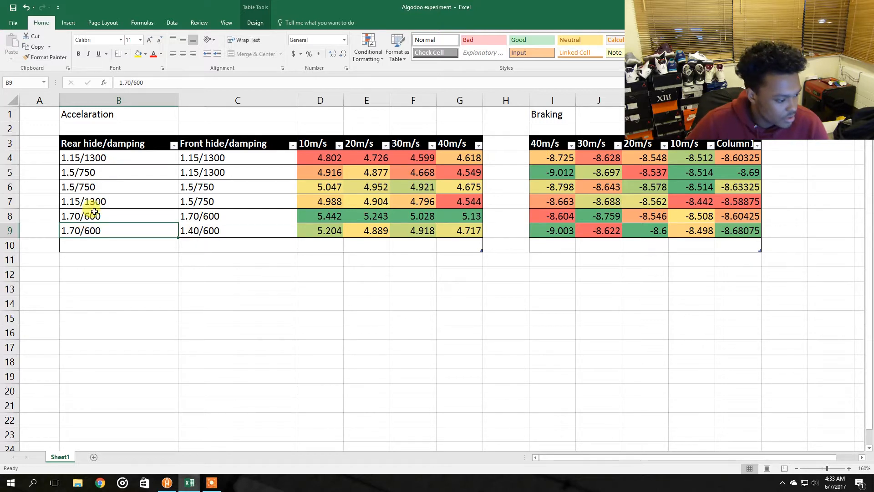
pyautogui.click(204, 176)
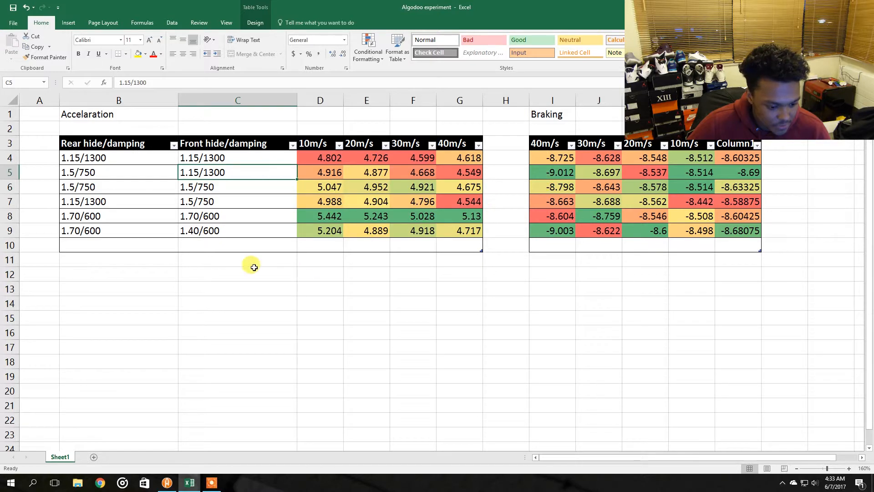
pyautogui.click(191, 232)
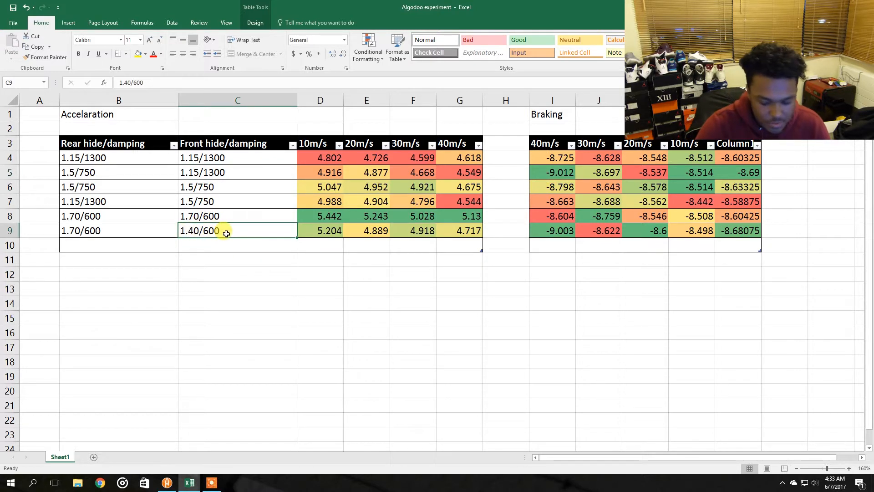
# Switch to Algodoo and set the front spring's constant to 1300 N/m
pyautogui.click(217, 483)
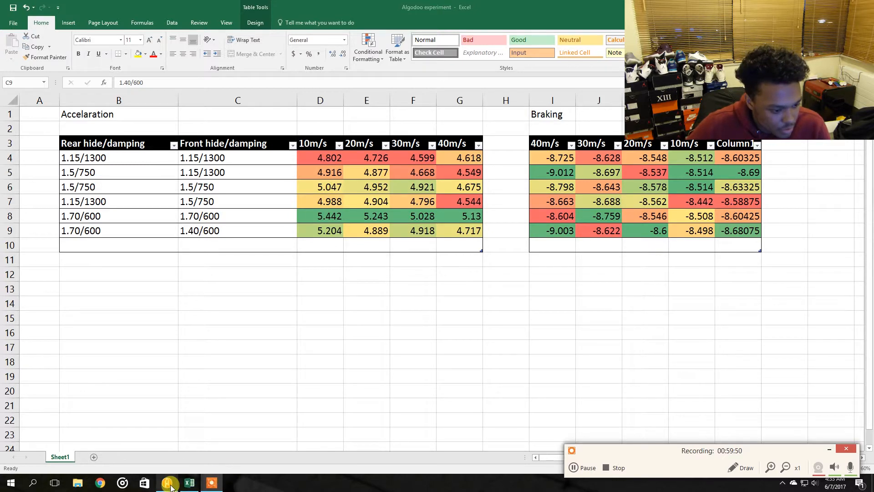
pyautogui.moveTo(162, 488)
pyautogui.click(159, 444)
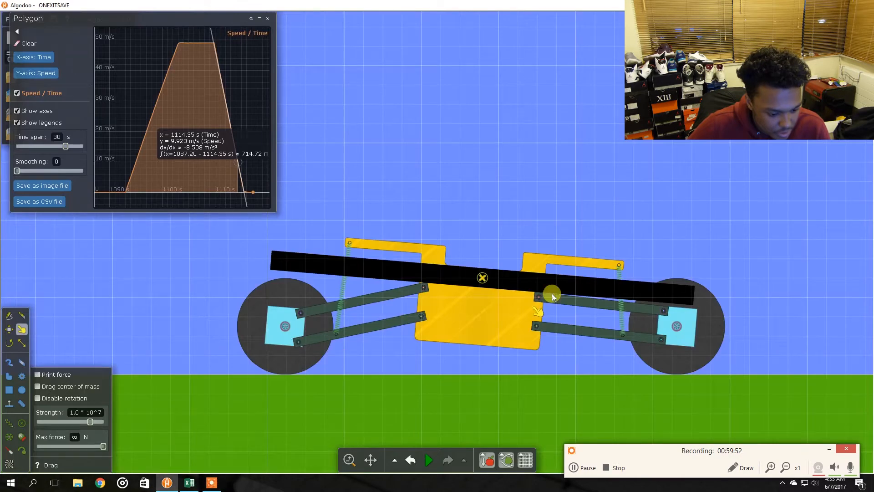
pyautogui.rightClick(629, 322)
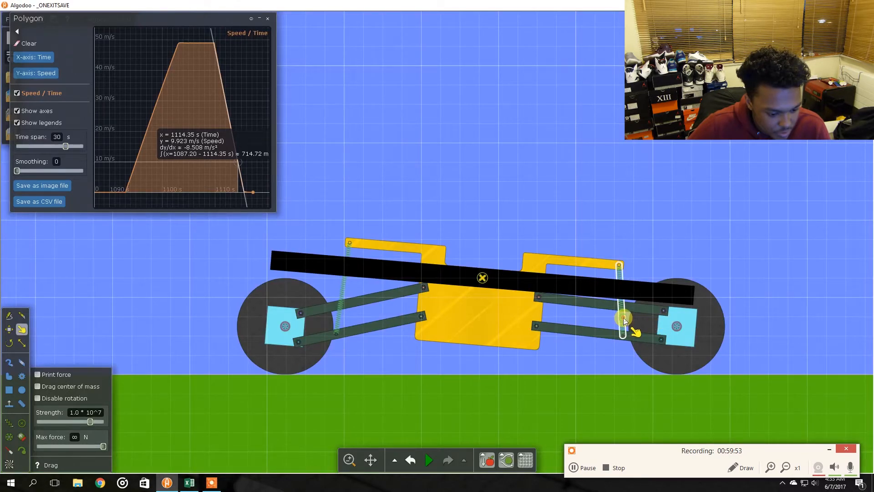
pyautogui.click(831, 453)
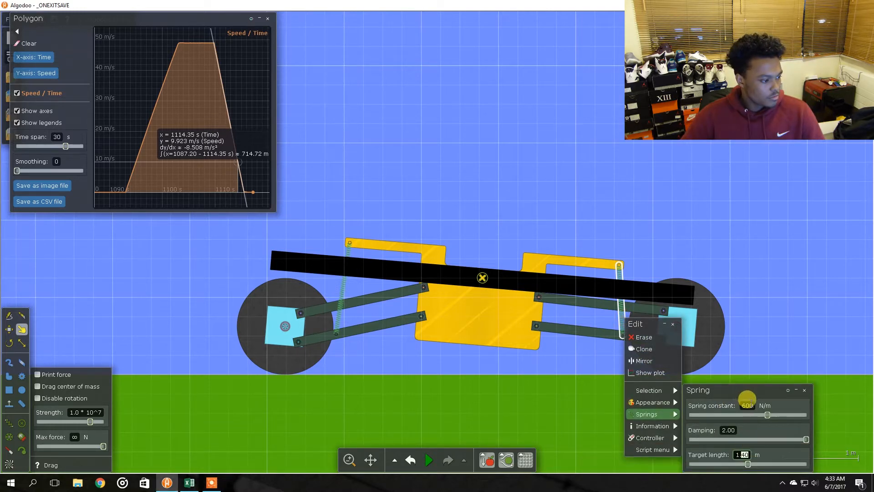
pyautogui.click(745, 404)
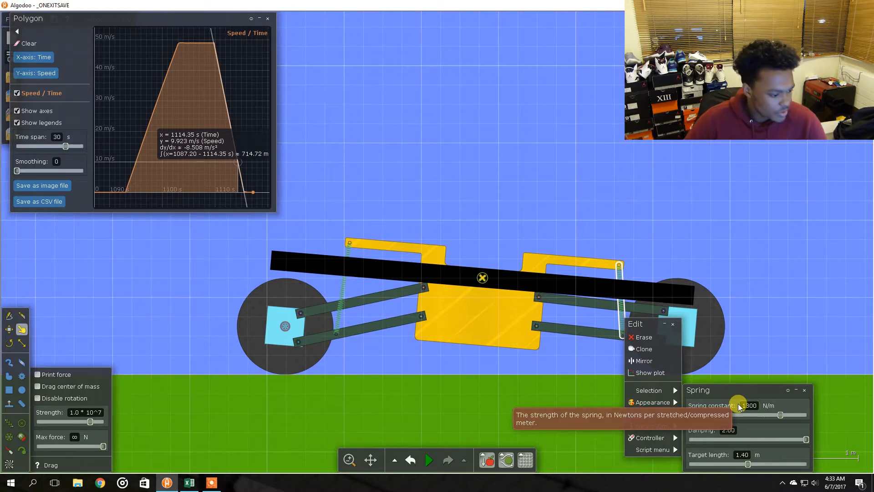
pyautogui.write('1300')
# Run the simulation, set the front spring's target length to 1.15 m, and pause it
pyautogui.click(428, 460)
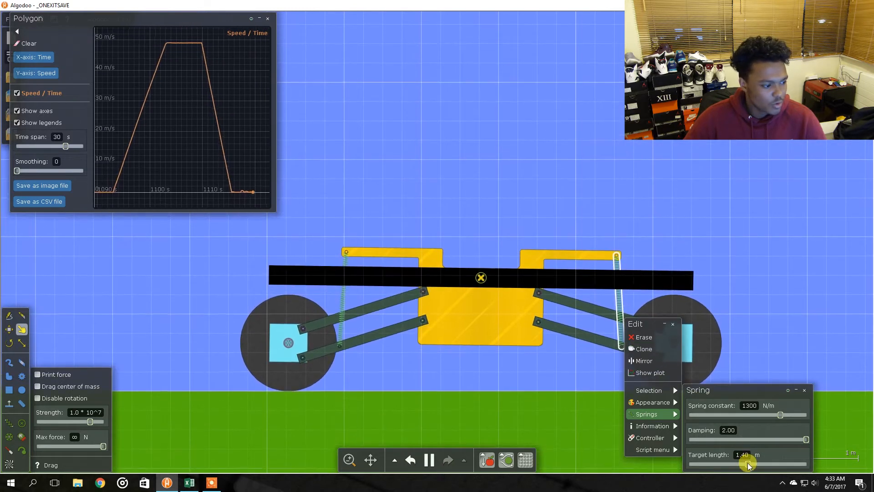
pyautogui.moveTo(747, 464); pyautogui.dragTo(743, 465)
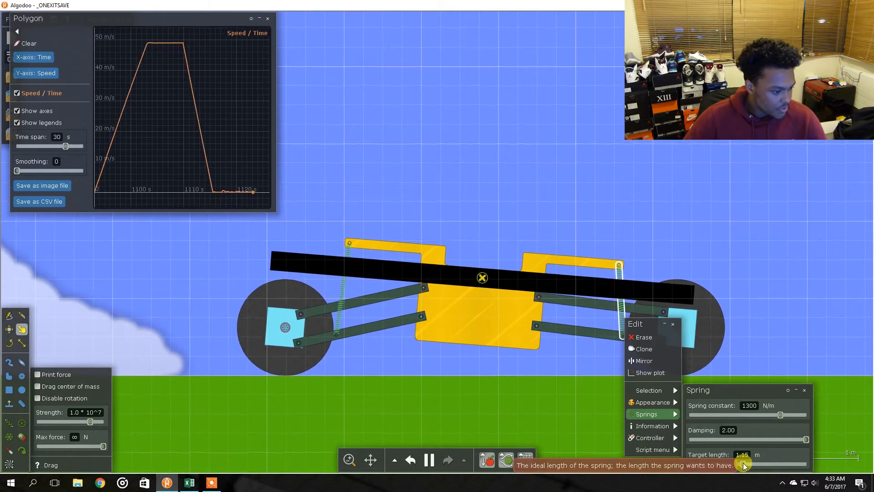
pyautogui.click(751, 258)
pyautogui.press('space')
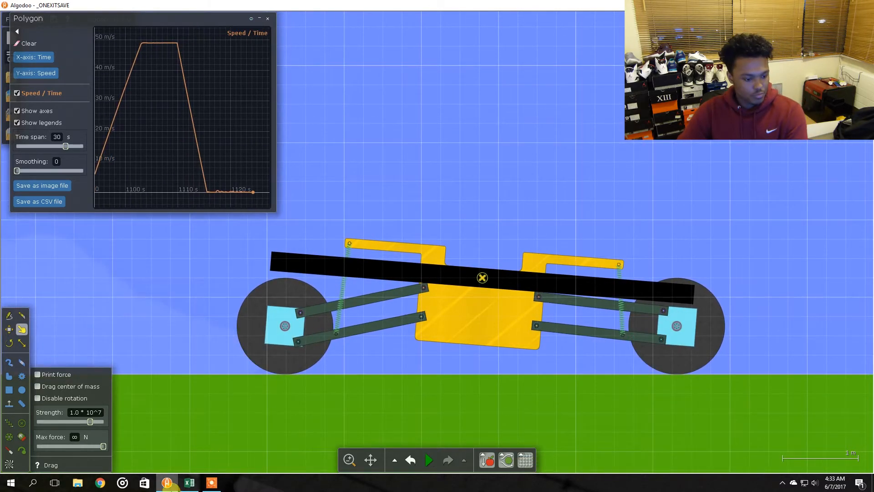
# Return to Excel and compare the acceleration averages with each row's spring settings
pyautogui.click(189, 483)
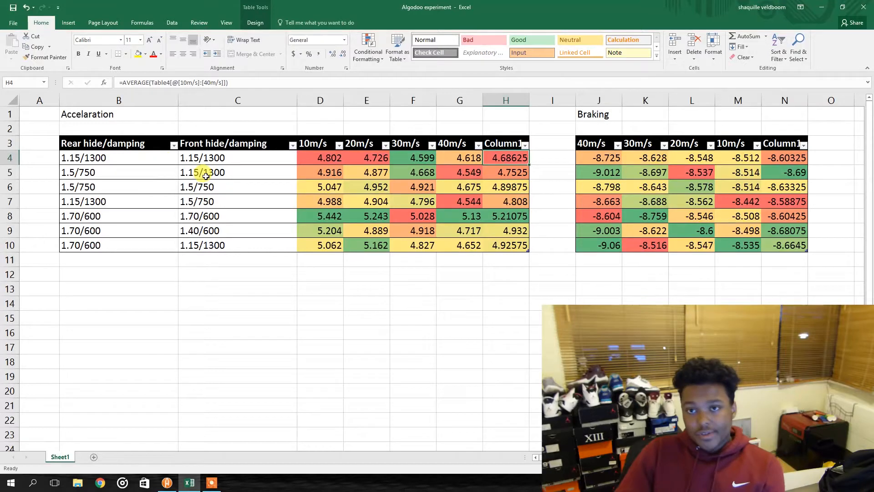
pyautogui.click(503, 172)
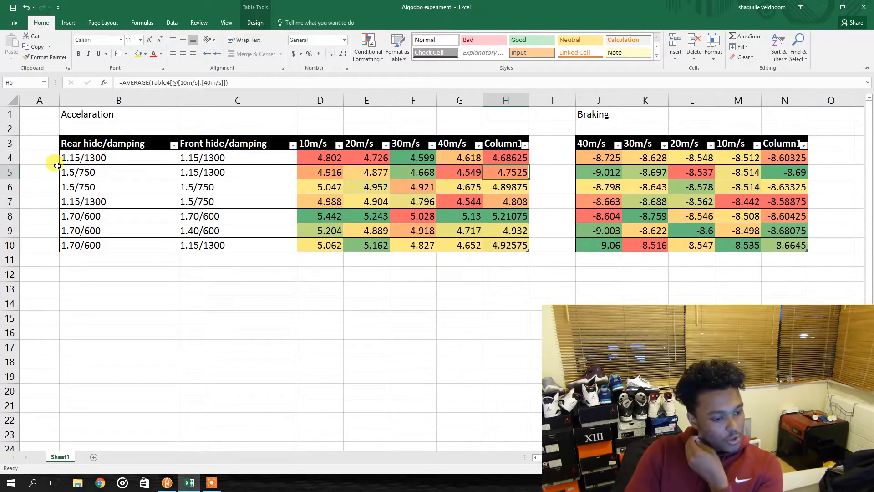
pyautogui.click(508, 187)
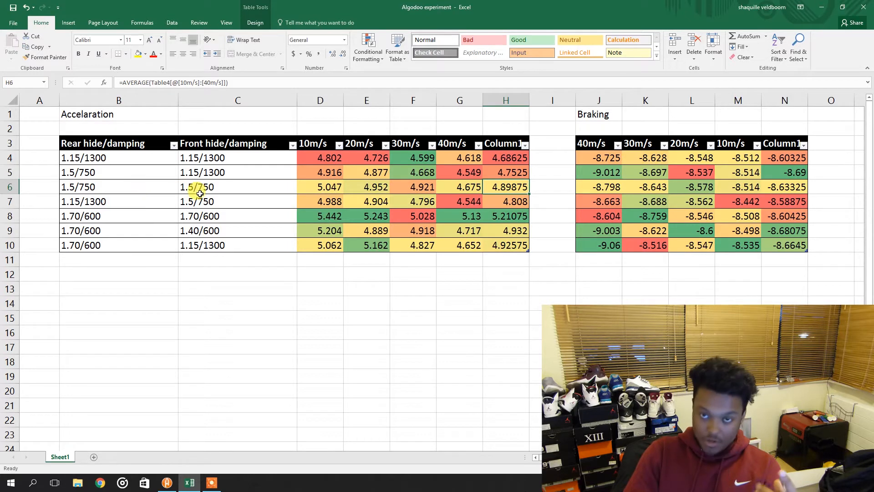
pyautogui.click(132, 188)
pyautogui.click(214, 193)
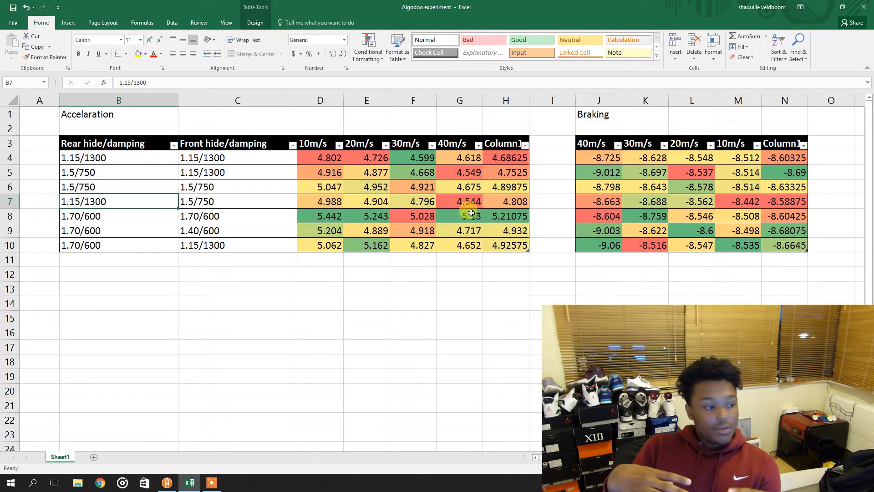
pyautogui.click(507, 200)
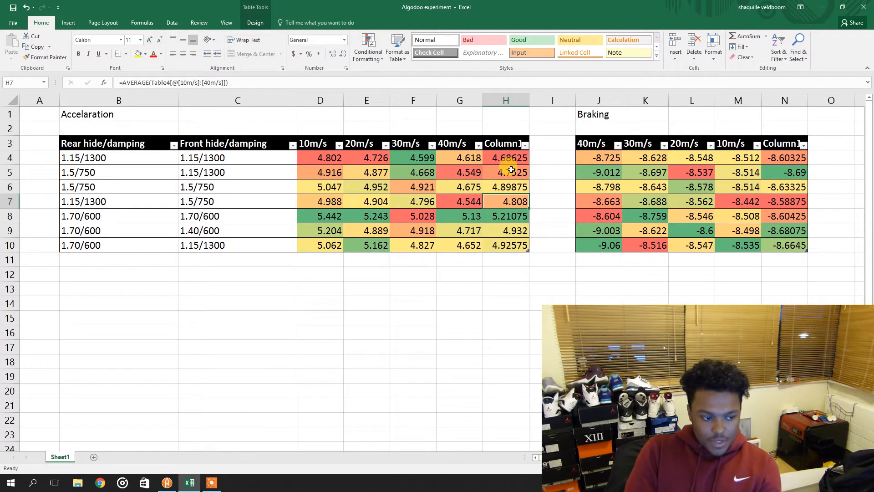
pyautogui.moveTo(513, 158); pyautogui.dragTo(512, 186)
pyautogui.click(509, 186)
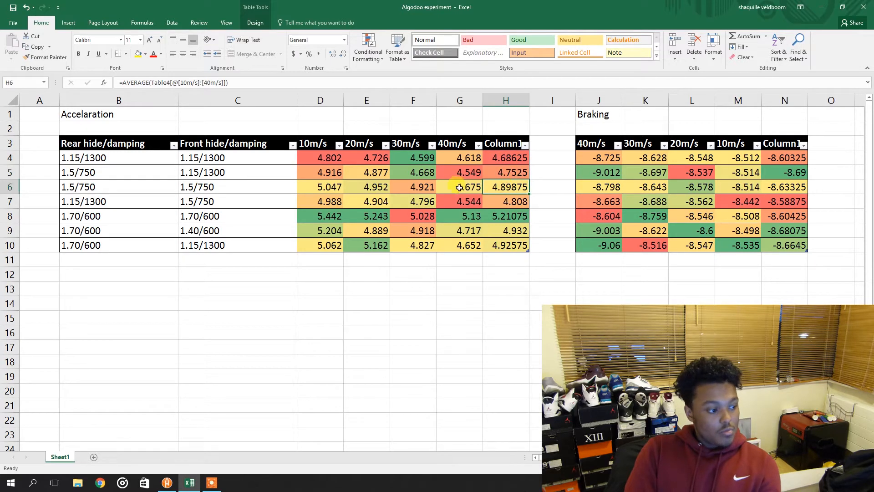
# Compare the rear and front spring settings of the acceleration table's rows
pyautogui.moveTo(168, 188); pyautogui.dragTo(208, 189)
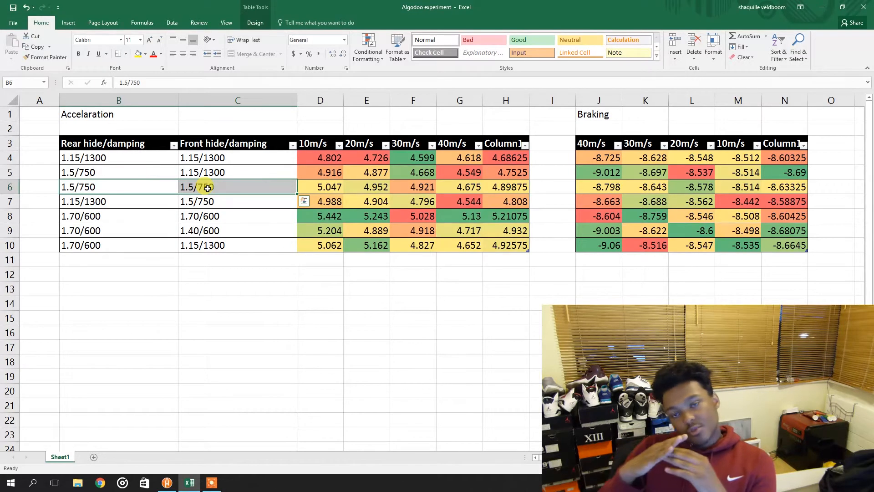
pyautogui.click(147, 217)
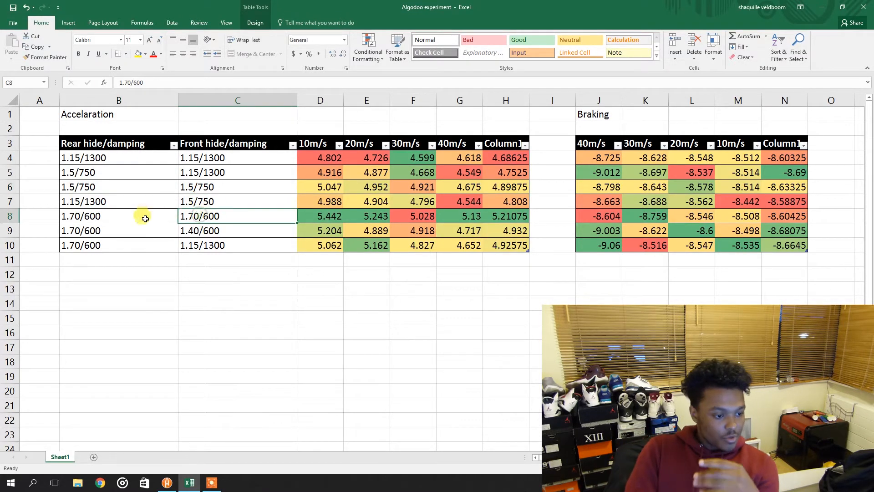
pyautogui.moveTo(152, 220); pyautogui.dragTo(196, 226)
pyautogui.click(202, 219)
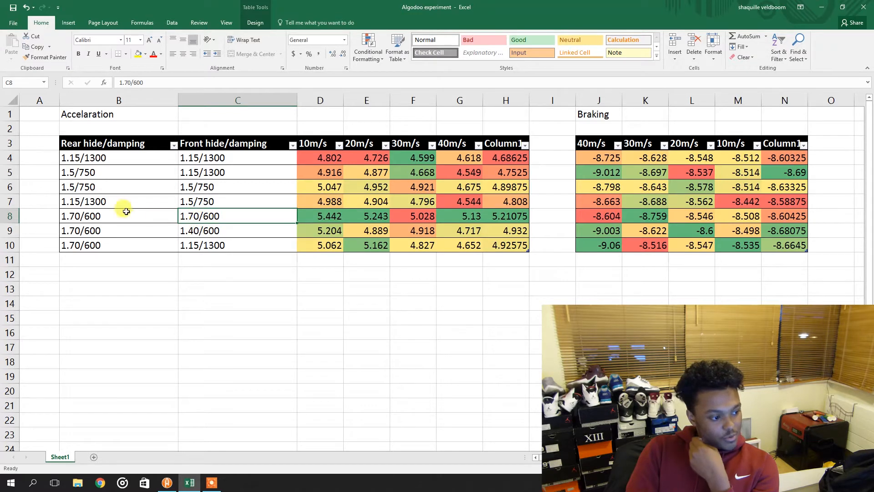
pyautogui.click(503, 215)
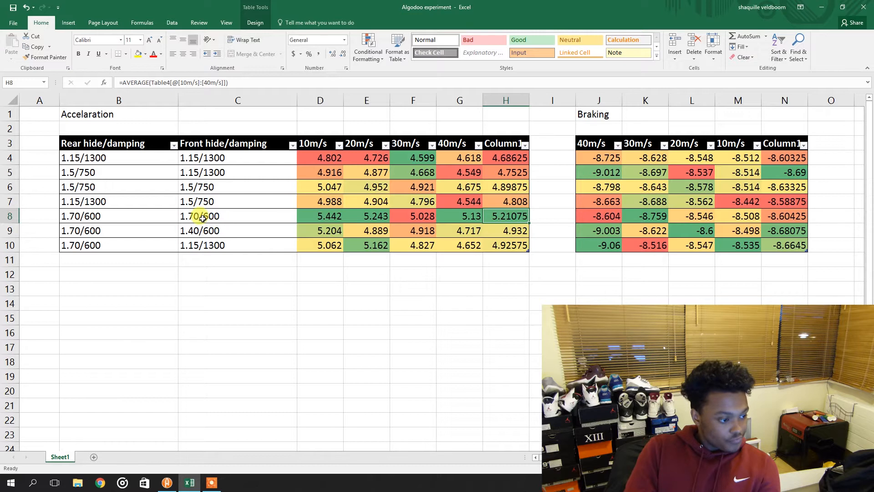
pyautogui.moveTo(78, 213); pyautogui.dragTo(219, 217)
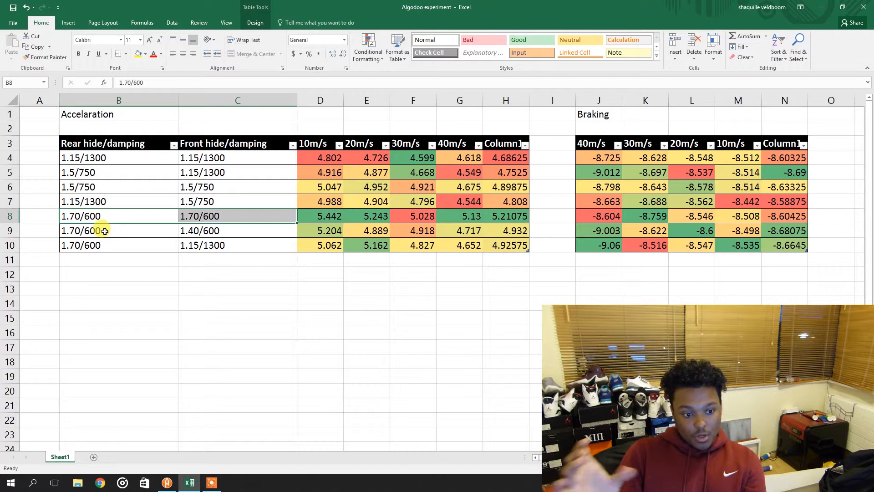
pyautogui.click(219, 481)
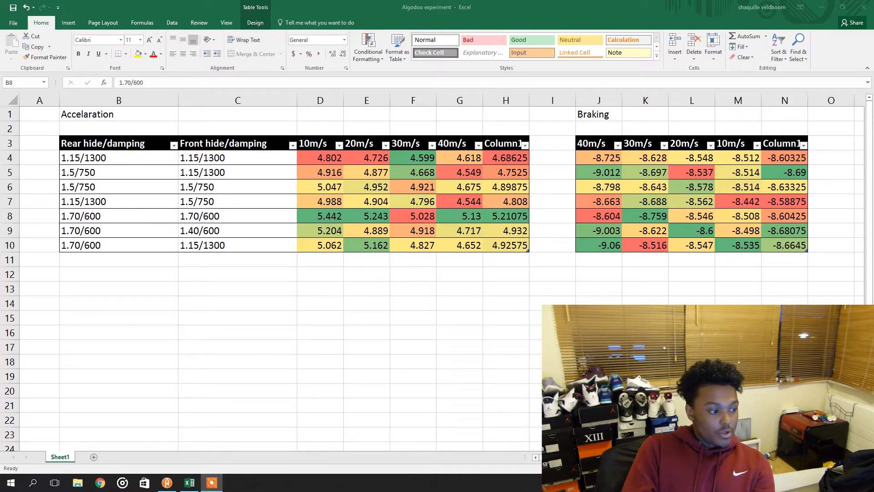
pyautogui.click(459, 331)
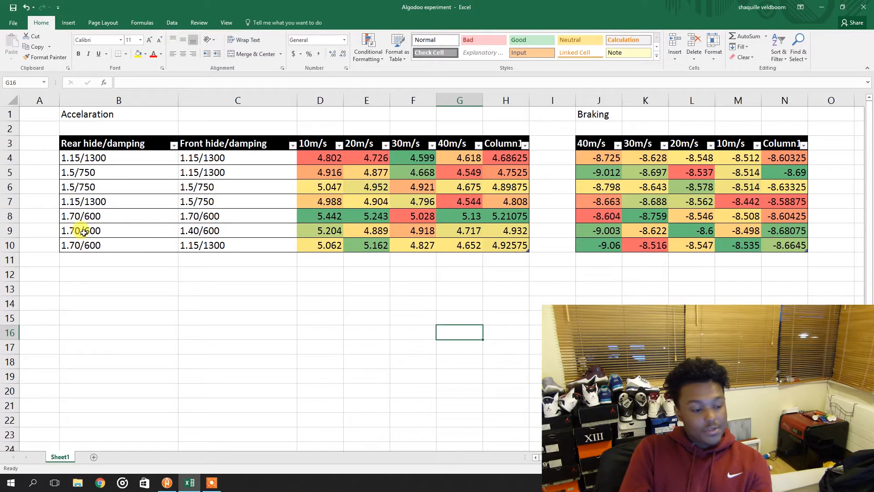
# Compare the 1.70/600 rows' spring settings with their acceleration results across all speed columns
pyautogui.moveTo(121, 231); pyautogui.dragTo(221, 230)
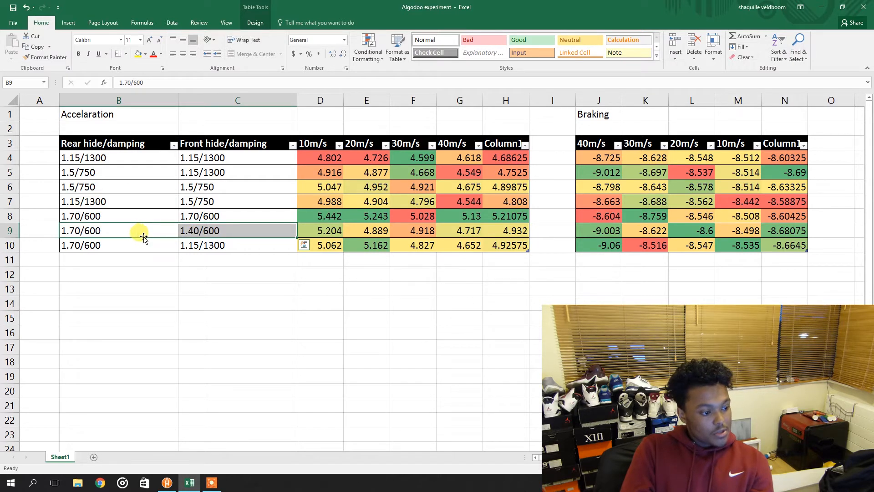
pyautogui.click(122, 230)
pyautogui.click(195, 230)
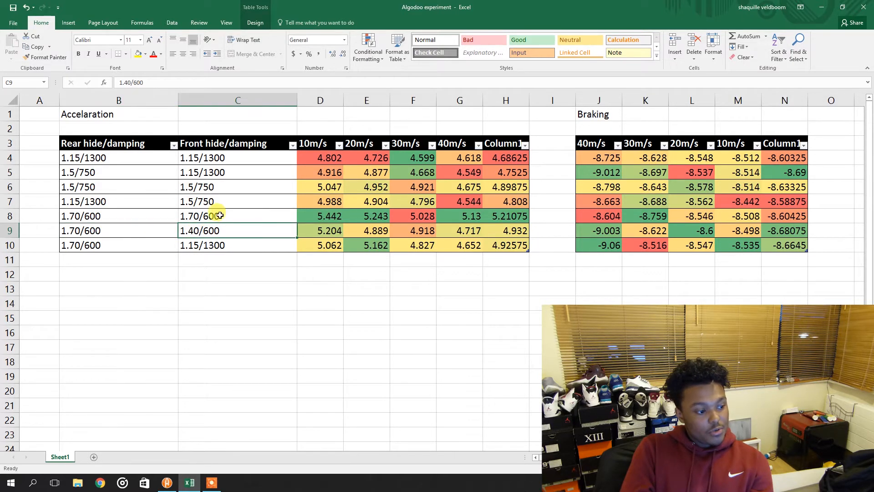
pyautogui.click(239, 214)
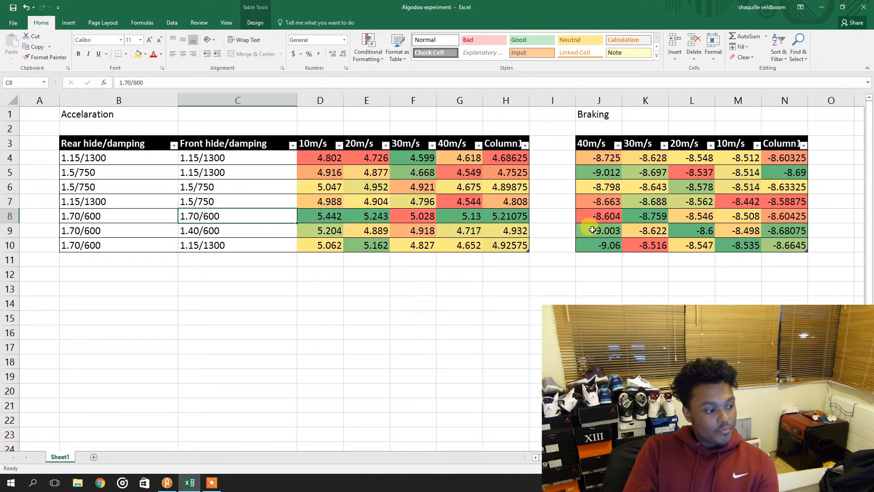
pyautogui.moveTo(587, 230); pyautogui.dragTo(848, 217)
pyautogui.click(533, 286)
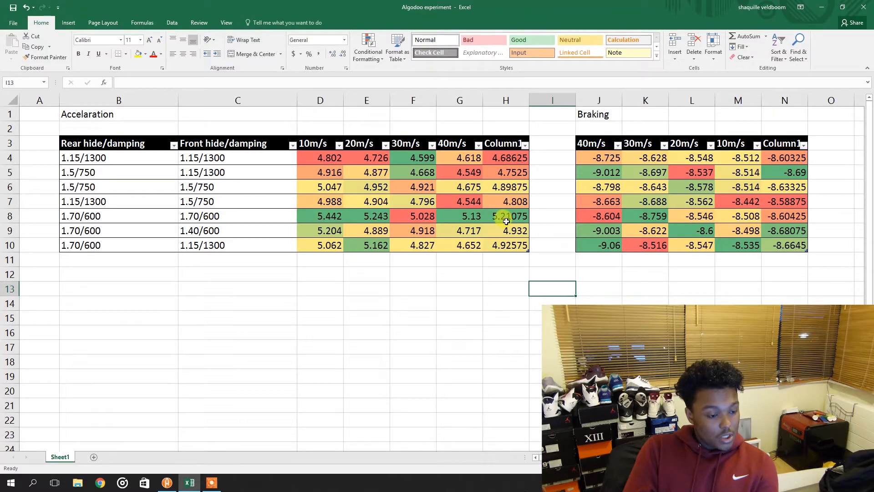
pyautogui.click(511, 235)
pyautogui.click(489, 219)
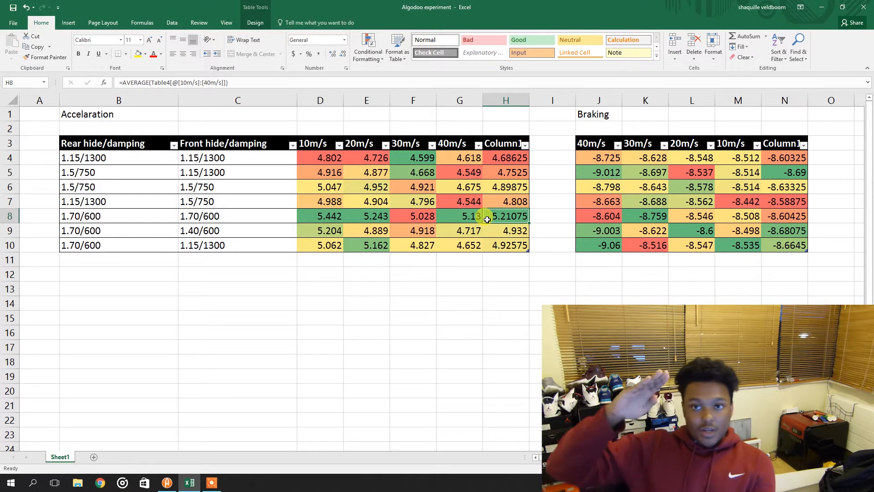
pyautogui.click(337, 226)
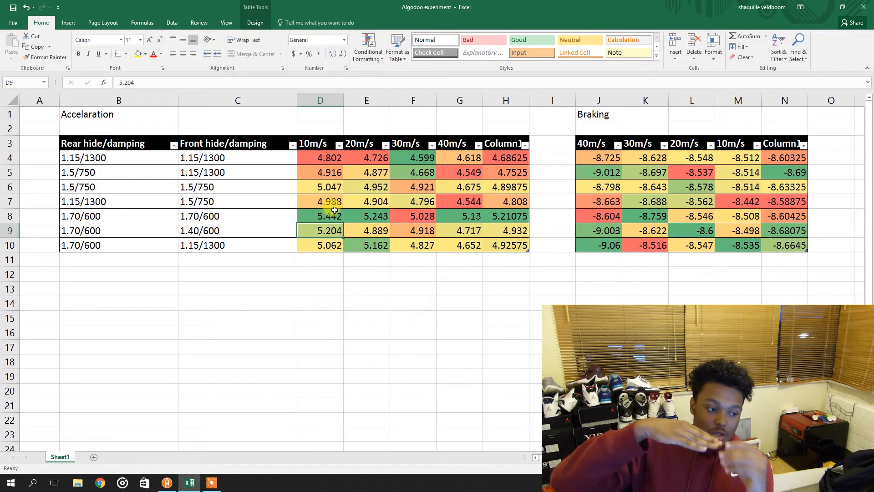
pyautogui.moveTo(368, 230); pyautogui.dragTo(499, 231)
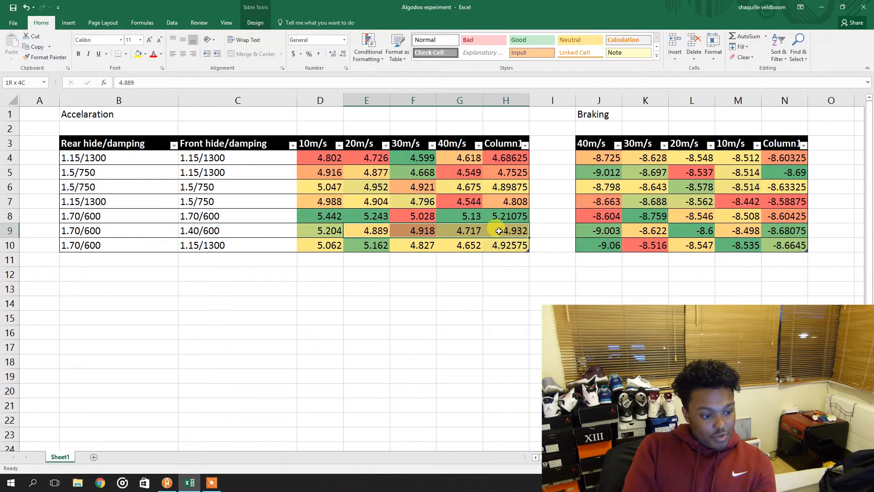
pyautogui.moveTo(362, 215); pyautogui.dragTo(509, 215)
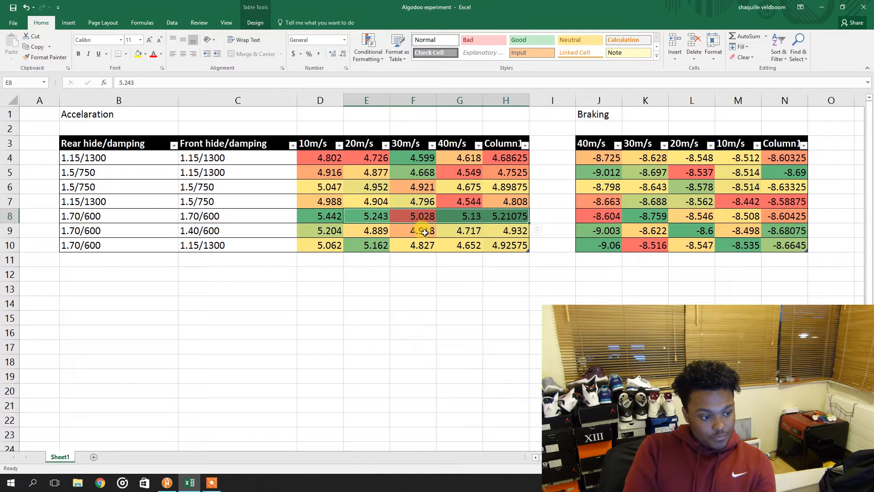
# Apply a green-yellow-red color scale to the 30m/s acceleration column
pyautogui.moveTo(420, 241); pyautogui.dragTo(414, 158)
pyautogui.click(372, 53)
pyautogui.moveTo(389, 134)
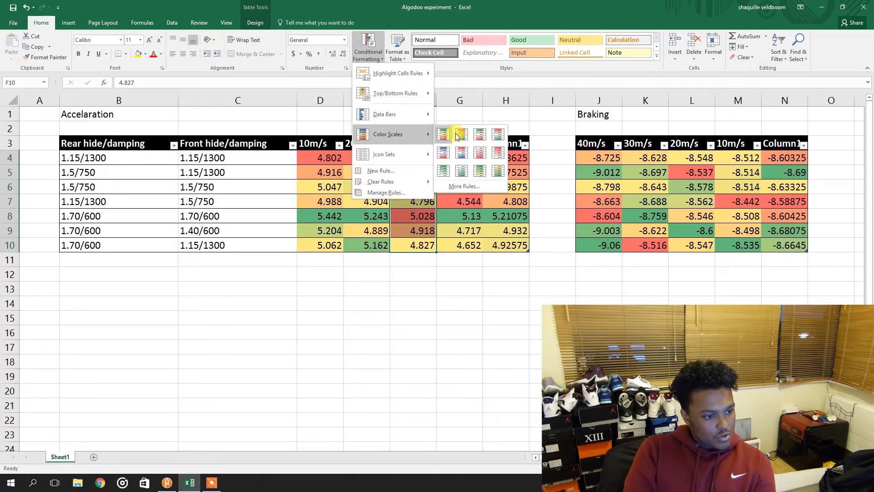
pyautogui.click(443, 134)
pyautogui.click(418, 259)
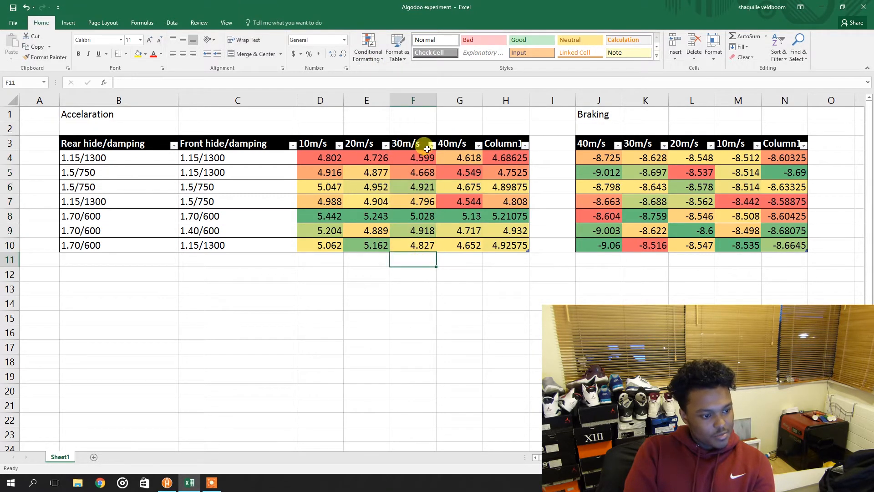
# Review the acceleration results of the bottom rows across every speed column
pyautogui.click(404, 216)
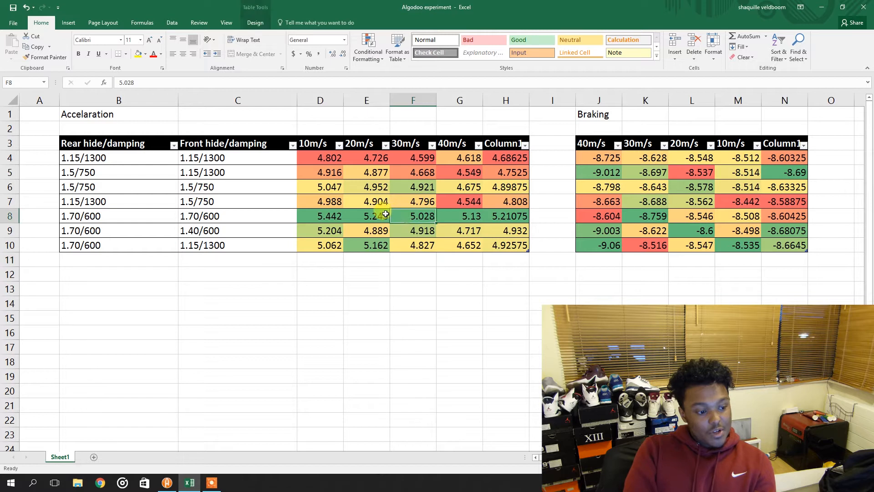
pyautogui.moveTo(324, 230); pyautogui.dragTo(517, 233)
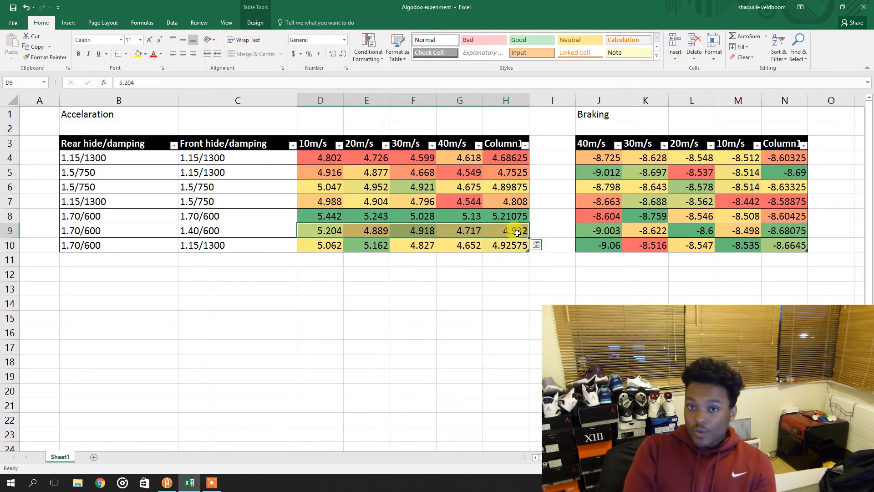
pyautogui.click(419, 330)
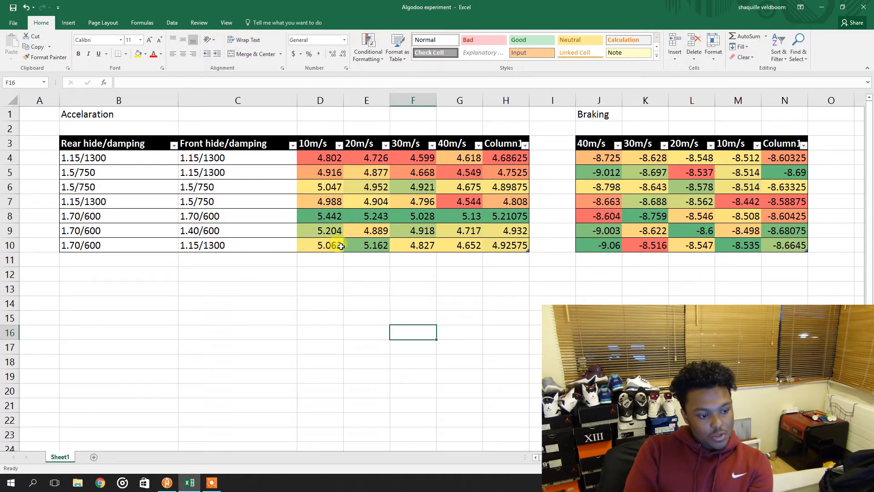
pyautogui.moveTo(313, 243); pyautogui.dragTo(507, 244)
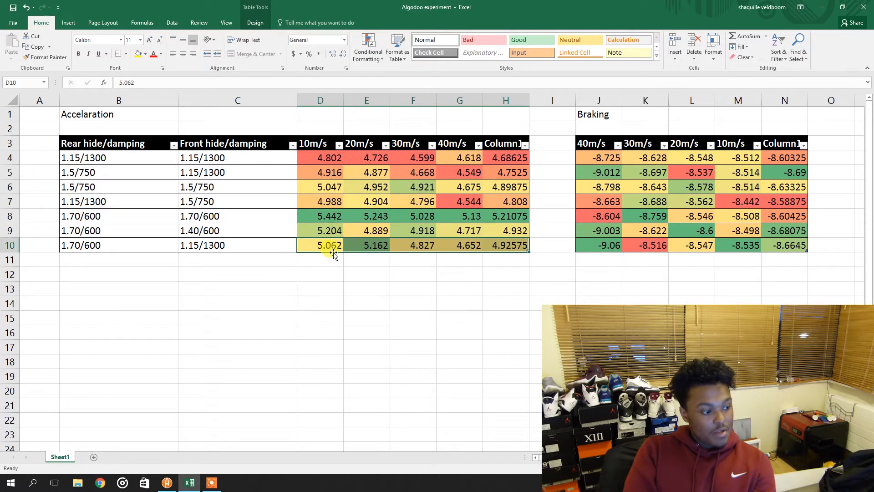
pyautogui.click(86, 246)
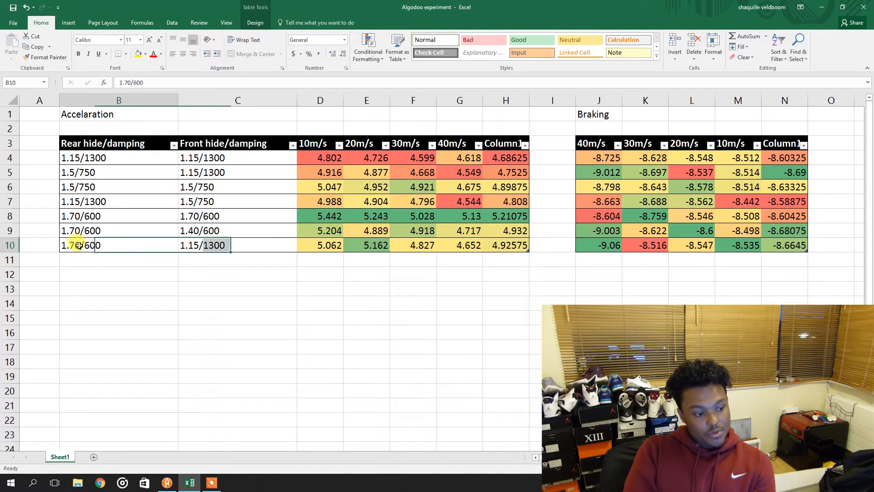
pyautogui.click(321, 246)
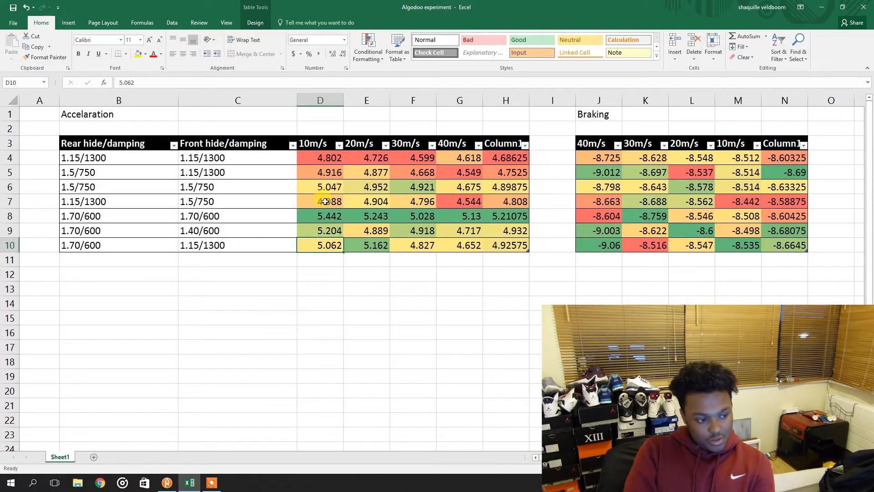
pyautogui.moveTo(317, 200); pyautogui.dragTo(339, 151)
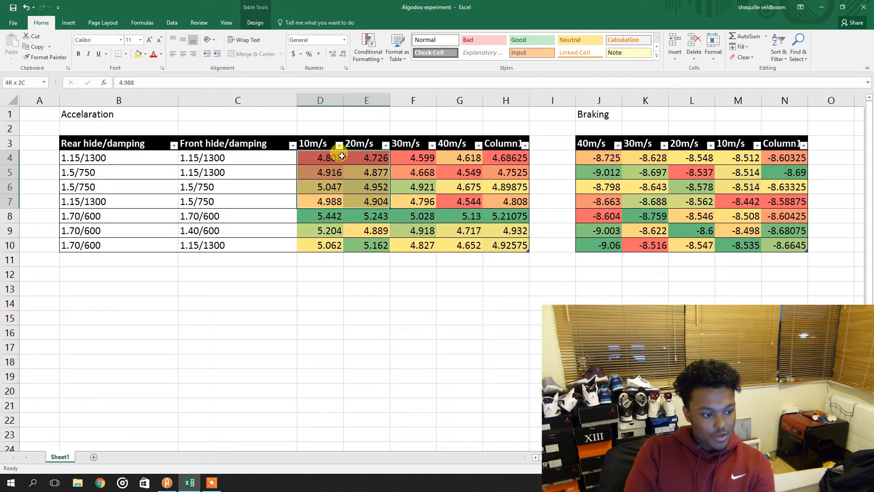
pyautogui.click(325, 221)
pyautogui.moveTo(325, 222); pyautogui.dragTo(365, 231)
pyautogui.click(336, 249)
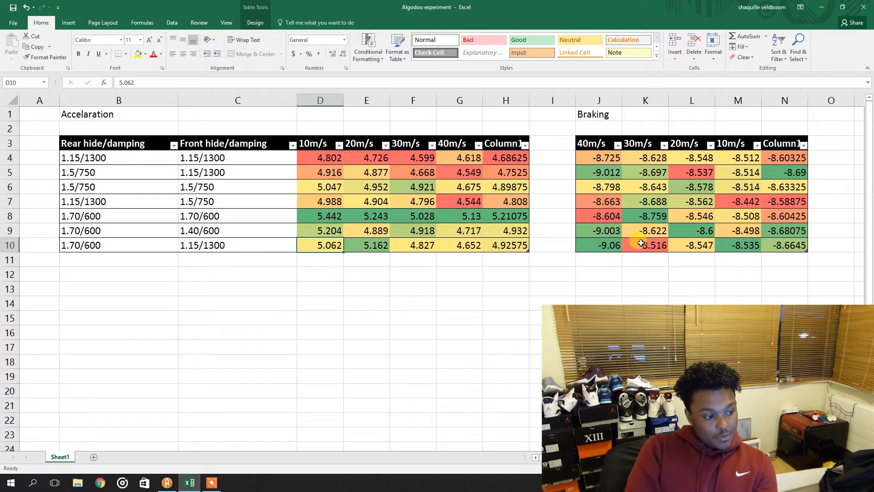
# Examine the braking values of the last and second rows across the speed columns
pyautogui.click(603, 247)
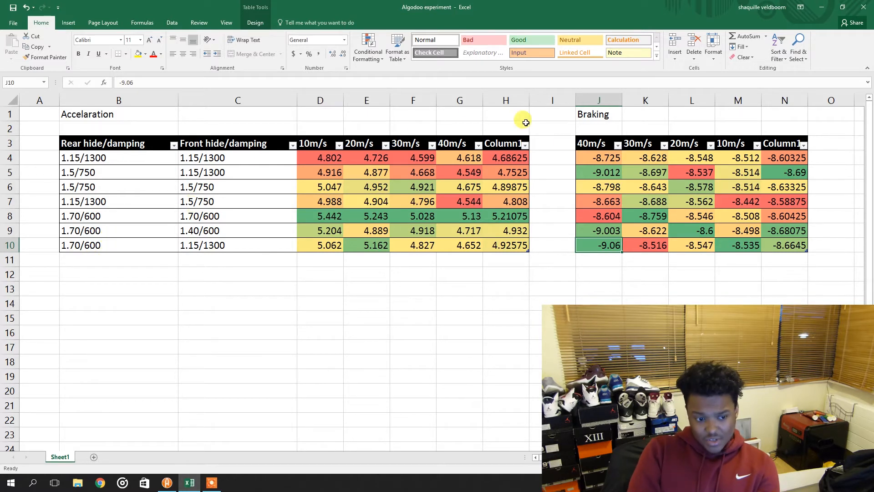
pyautogui.click(637, 246)
pyautogui.click(606, 252)
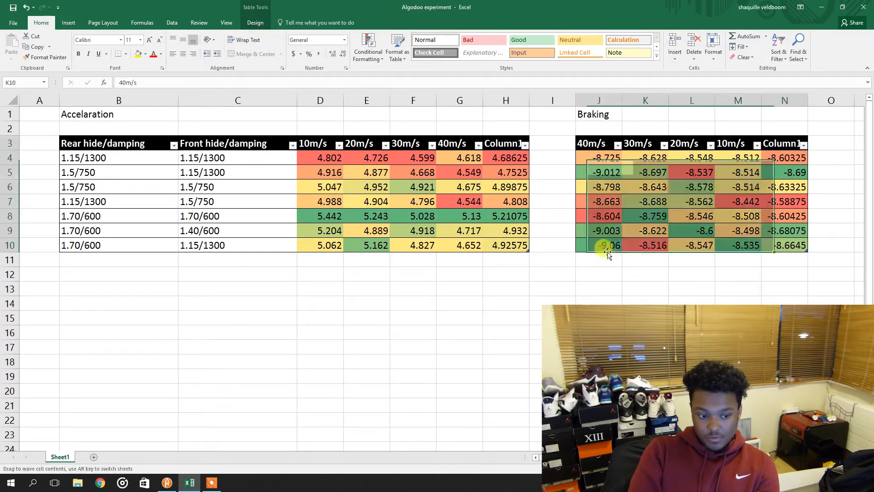
pyautogui.click(606, 247)
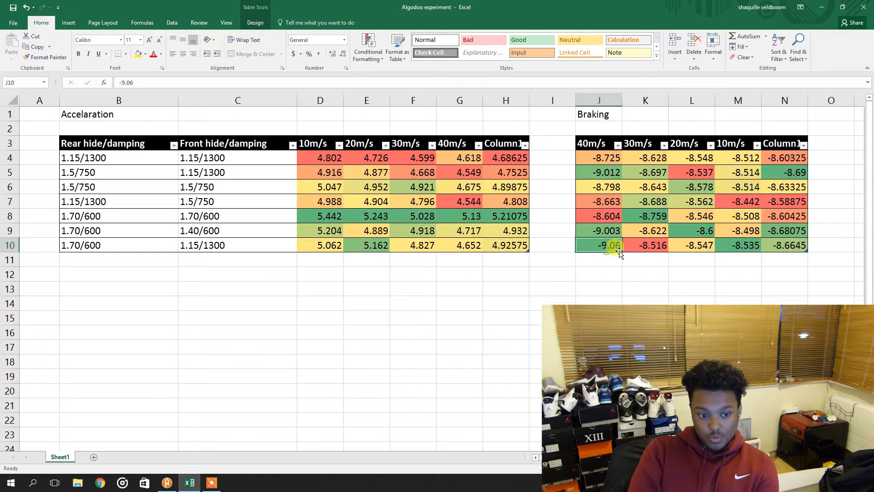
pyautogui.click(642, 248)
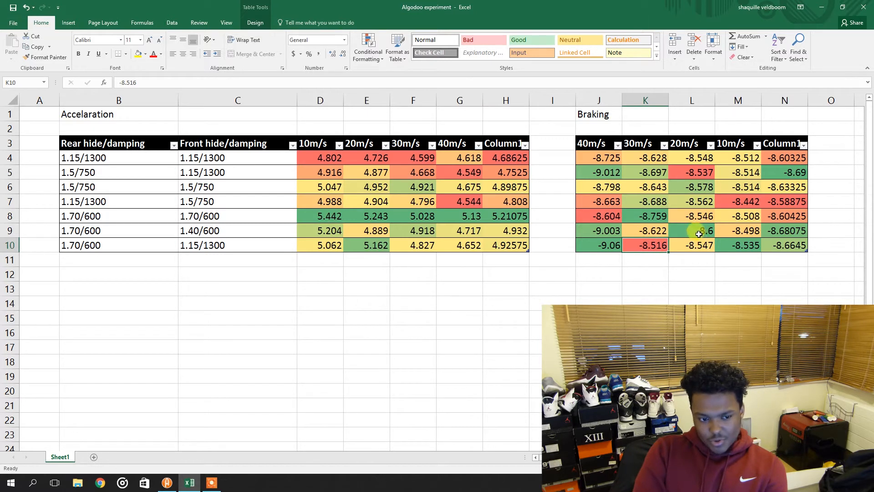
pyautogui.click(601, 171)
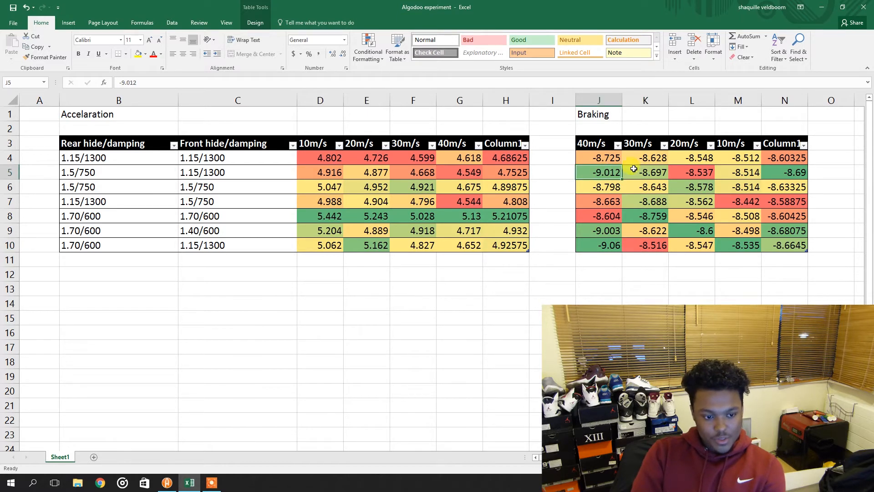
pyautogui.click(701, 172)
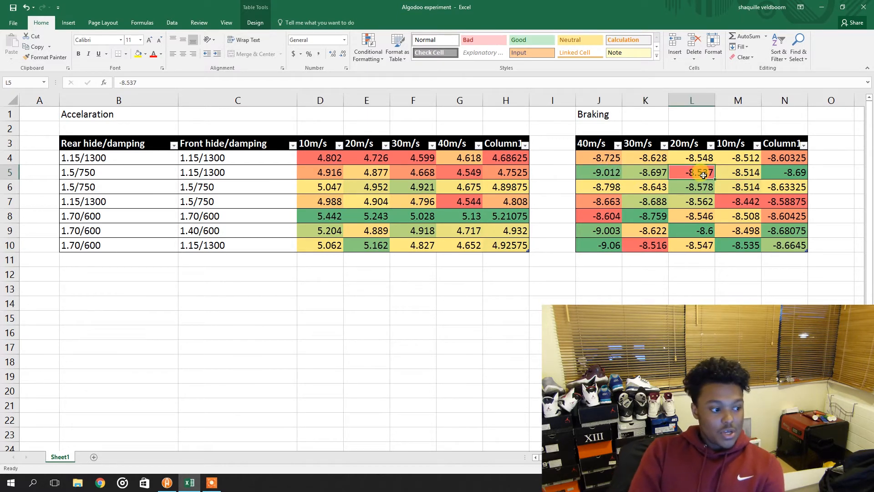